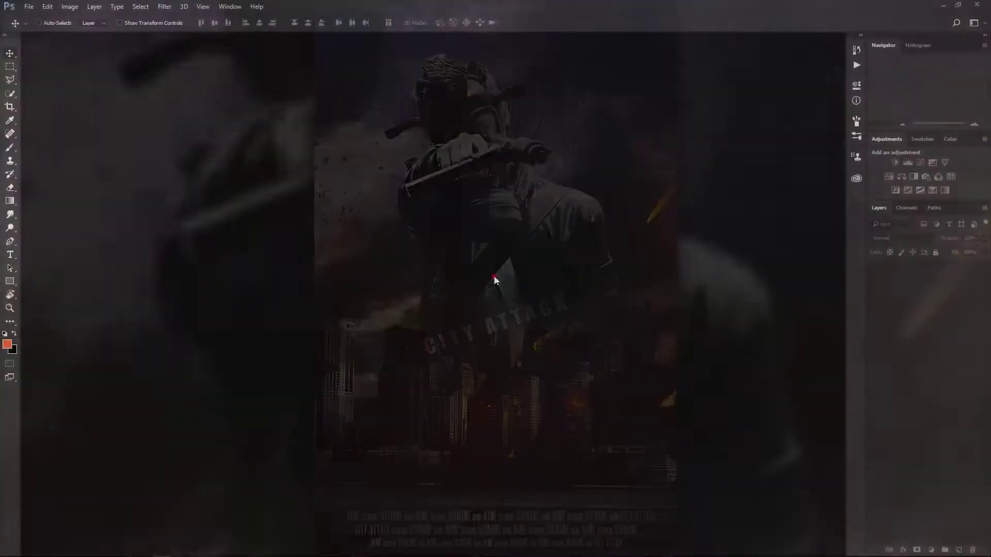
Open the city, smoke, star-trails and young-people images from the Tutorial Image folder at once.
{"action": "left_click", "coordinate": [29, 6]}
{"action": "left_click", "coordinate": [35, 24]}
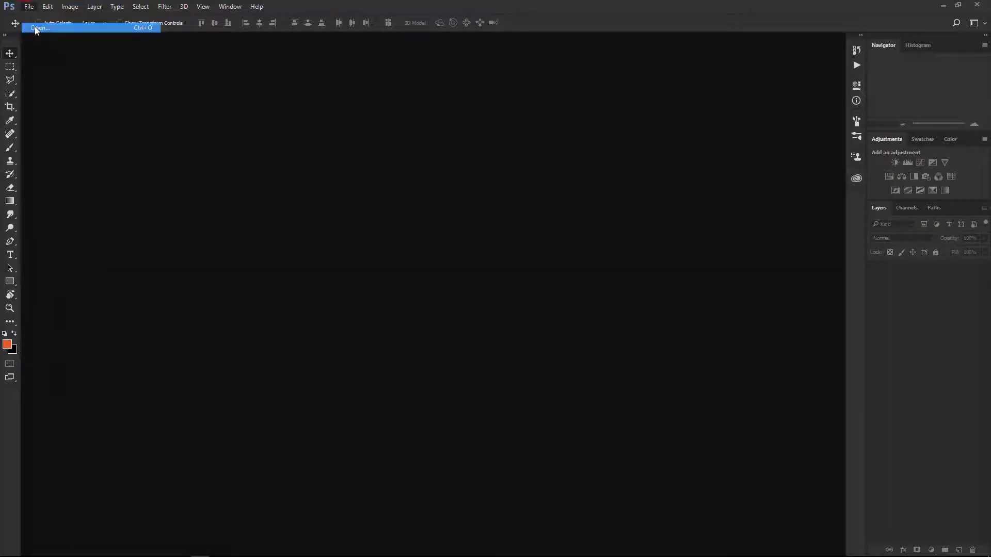
{"action": "left_click_drag", "start_coordinate": [117, 129], "coordinate": [330, 77]}
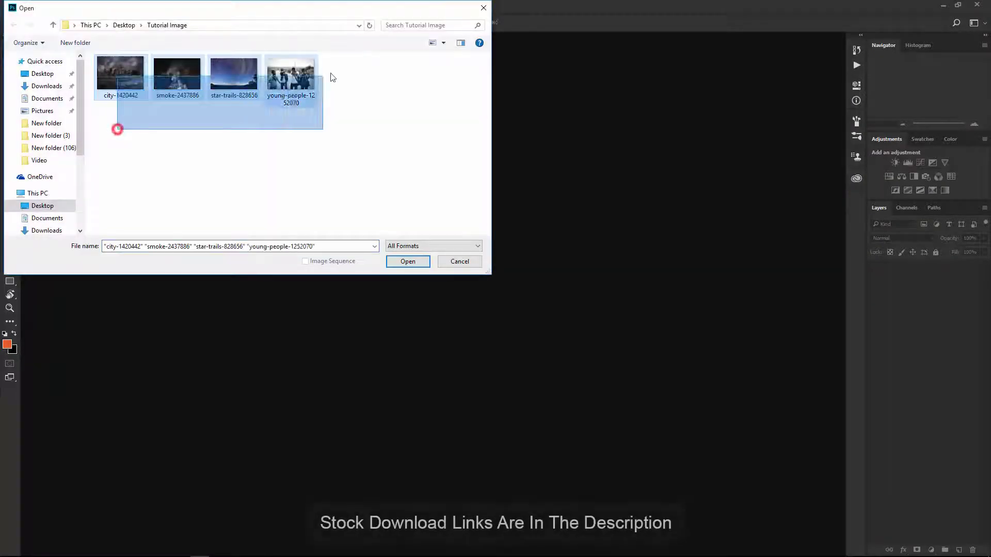
{"action": "left_click", "coordinate": [405, 262]}
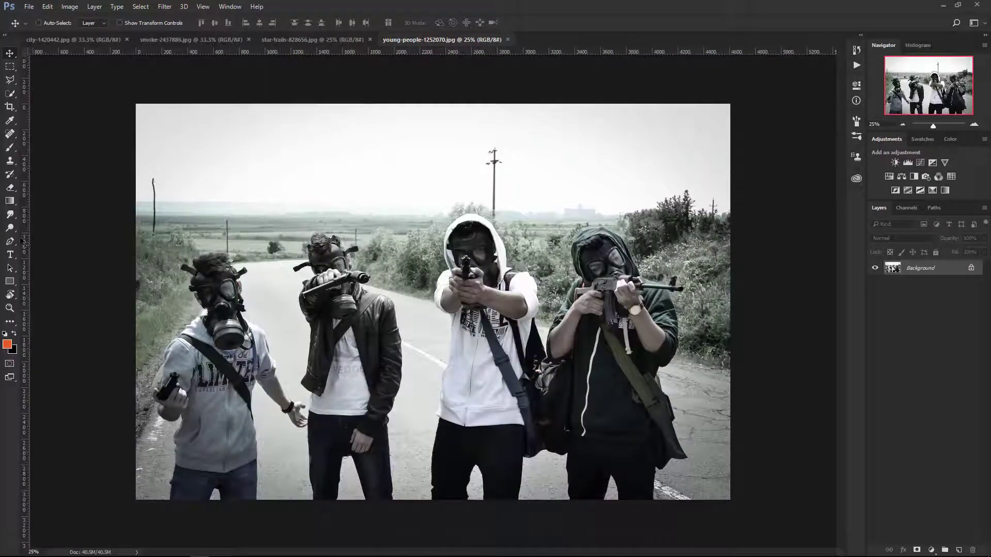
With the Pen tool, zoom in on the man's jeans and place the first path point at their bottom.
{"action": "left_click", "coordinate": [9, 242]}
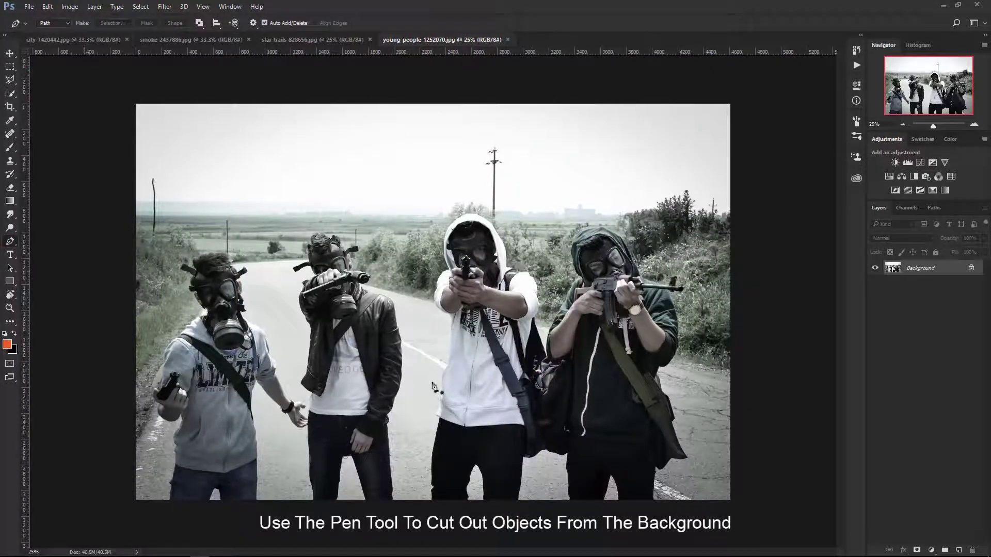
{"action": "left_click_drag", "start_coordinate": [336, 467], "coordinate": [364, 296]}
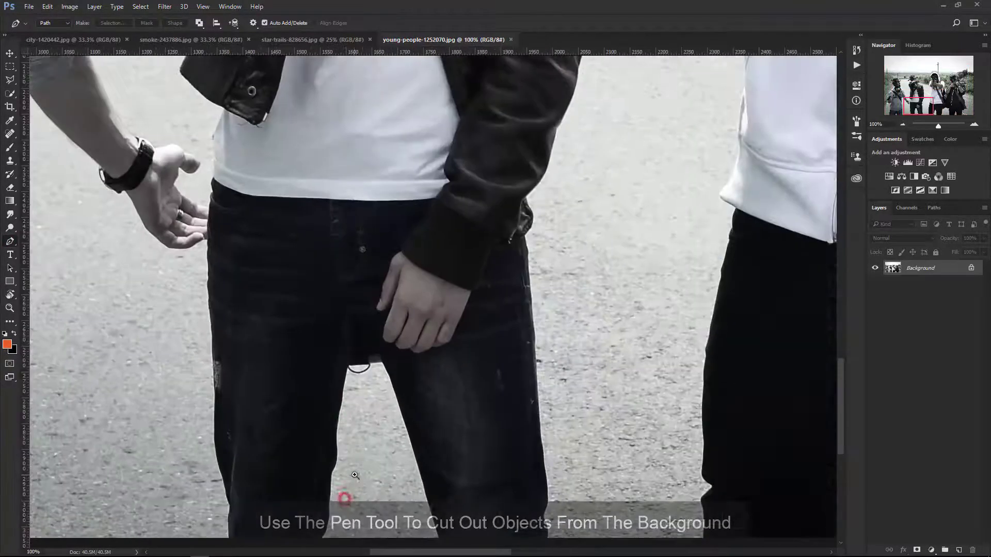
{"action": "key", "text": "ctrl+plus"}
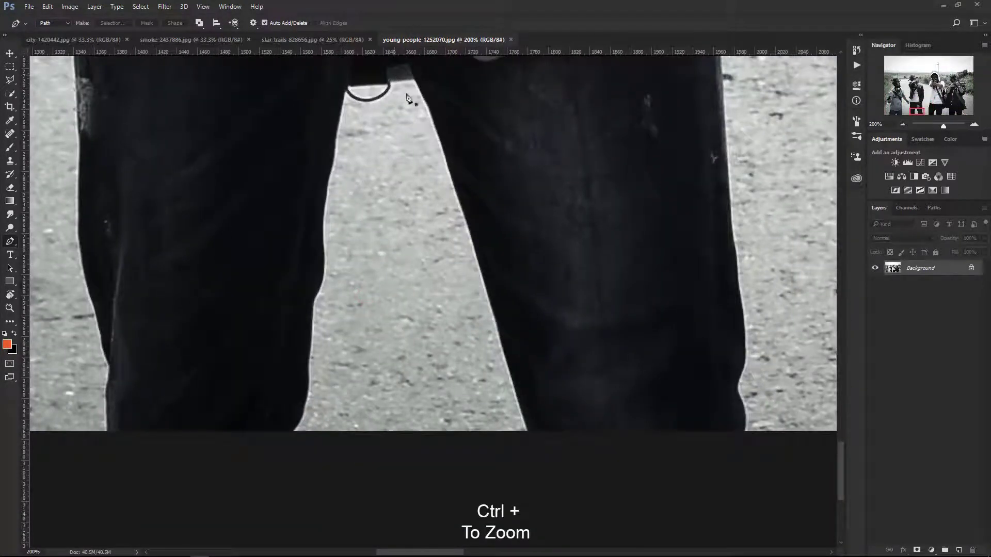
{"action": "left_click", "coordinate": [529, 433]}
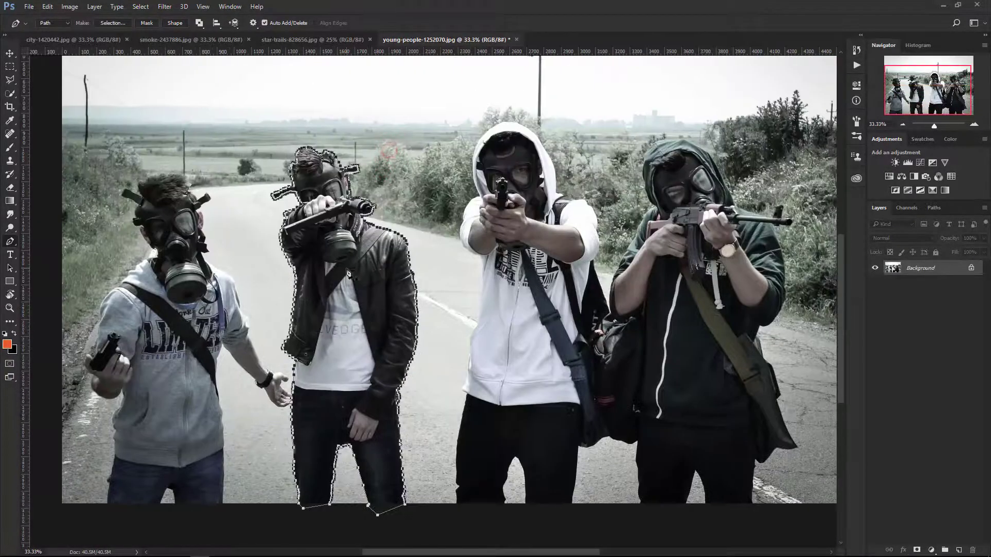
Turn the traced path into a selection and mask out everything except the man.
{"action": "right_click", "coordinate": [347, 272]}
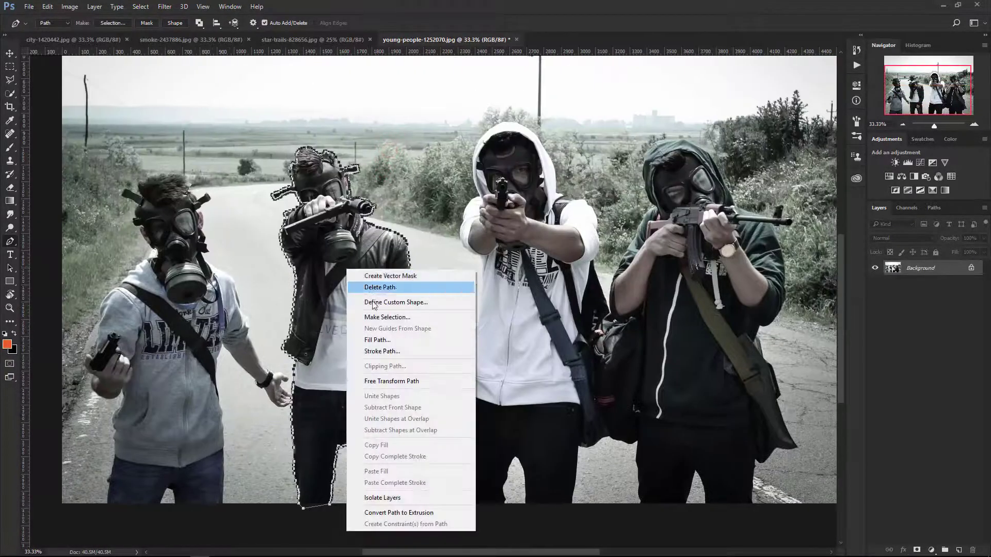
{"action": "left_click", "coordinate": [387, 315]}
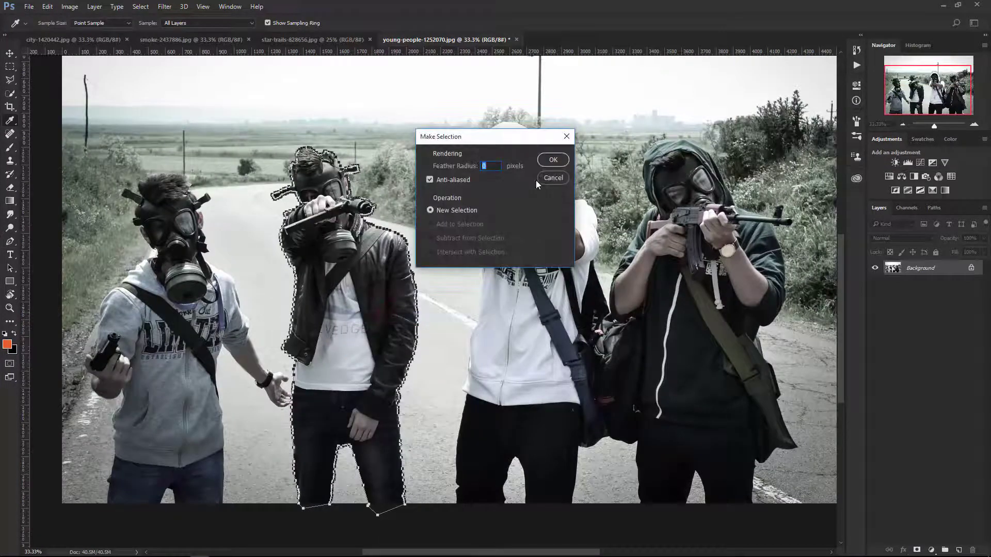
{"action": "left_click", "coordinate": [553, 161]}
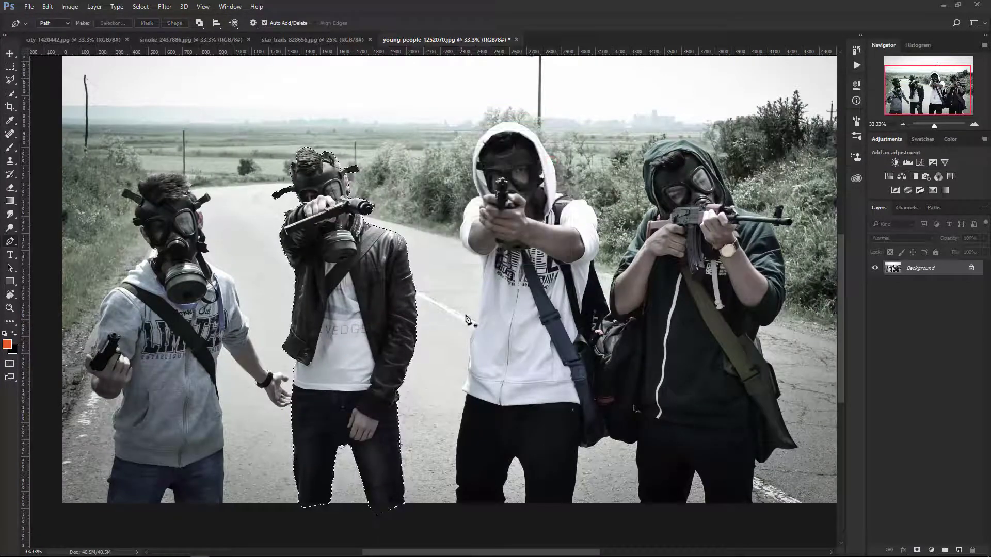
{"action": "left_click", "coordinate": [917, 548]}
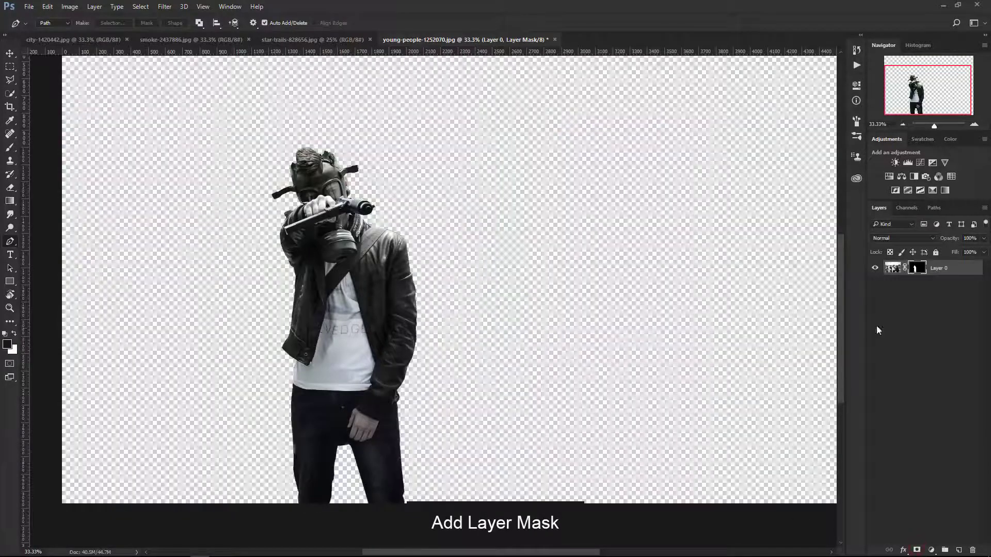
Apply the layer mask permanently to the Model layer and switch to the Move tool.
{"action": "left_click", "coordinate": [894, 268]}
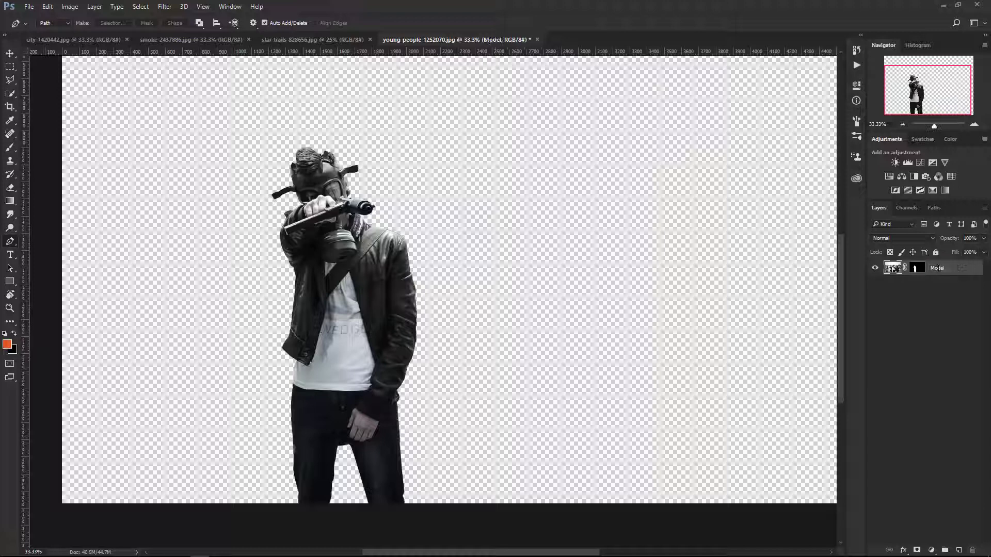
{"action": "right_click", "coordinate": [917, 269]}
{"action": "left_click", "coordinate": [922, 304]}
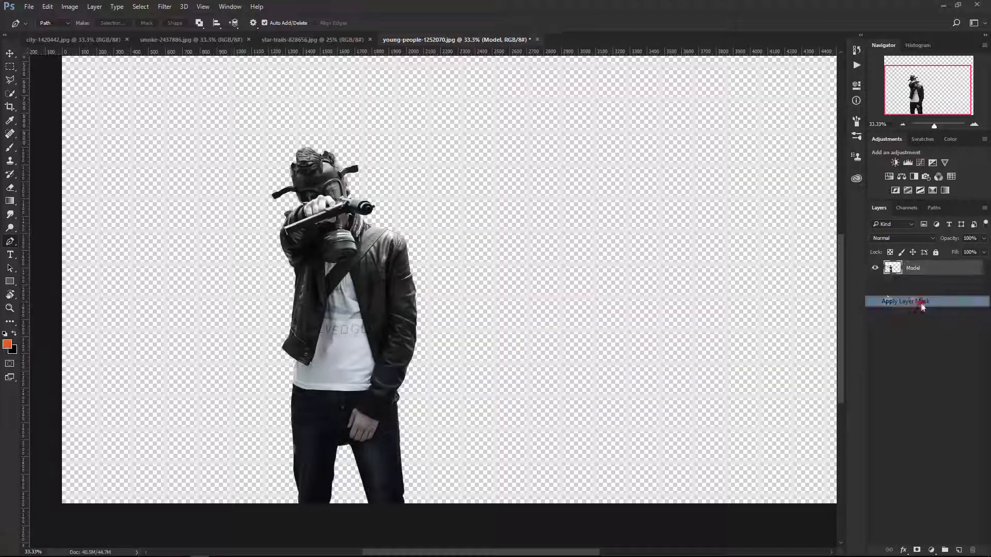
{"action": "left_click", "coordinate": [10, 53]}
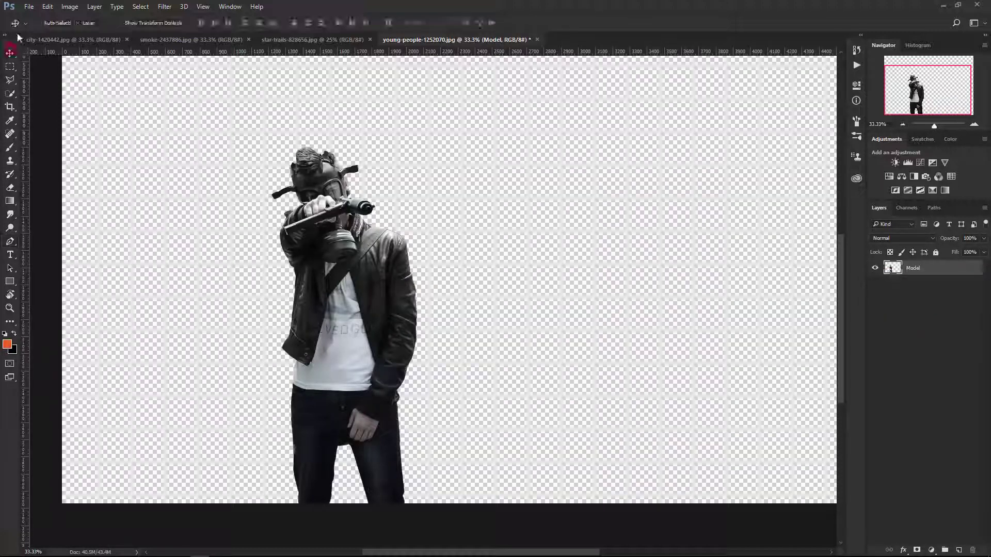
{"action": "left_click", "coordinate": [29, 7]}
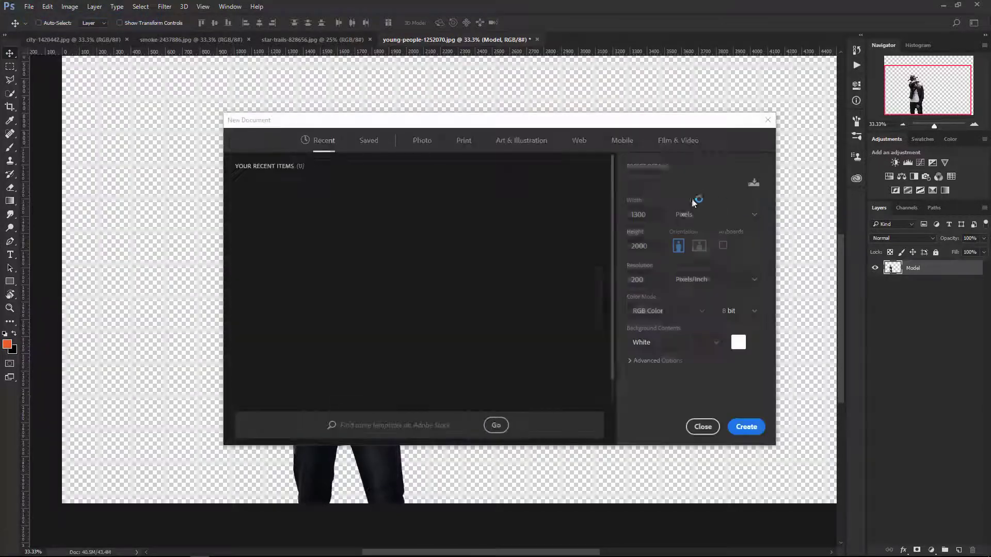
Create a document named Movie Poster, 1300 × 2000 px at 200 ppi with a white background.
{"action": "type", "text": "Movi"}
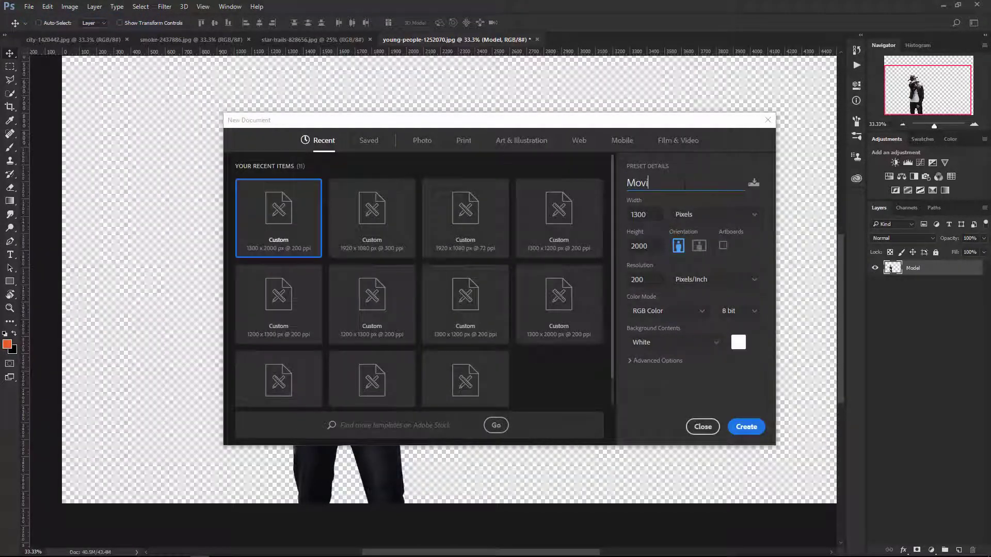
{"action": "type", "text": "e Poster"}
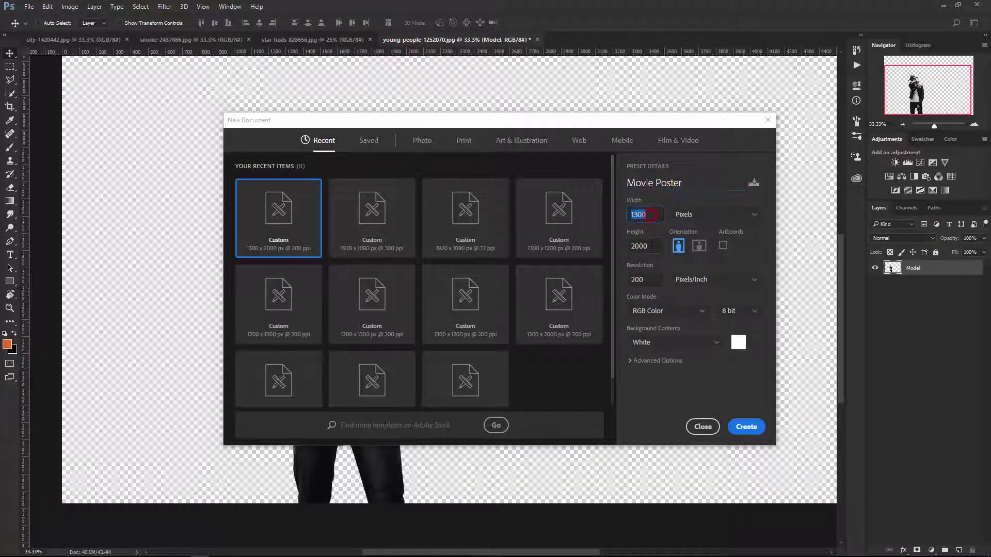
{"action": "double_click", "coordinate": [645, 246]}
{"action": "left_click", "coordinate": [746, 426]}
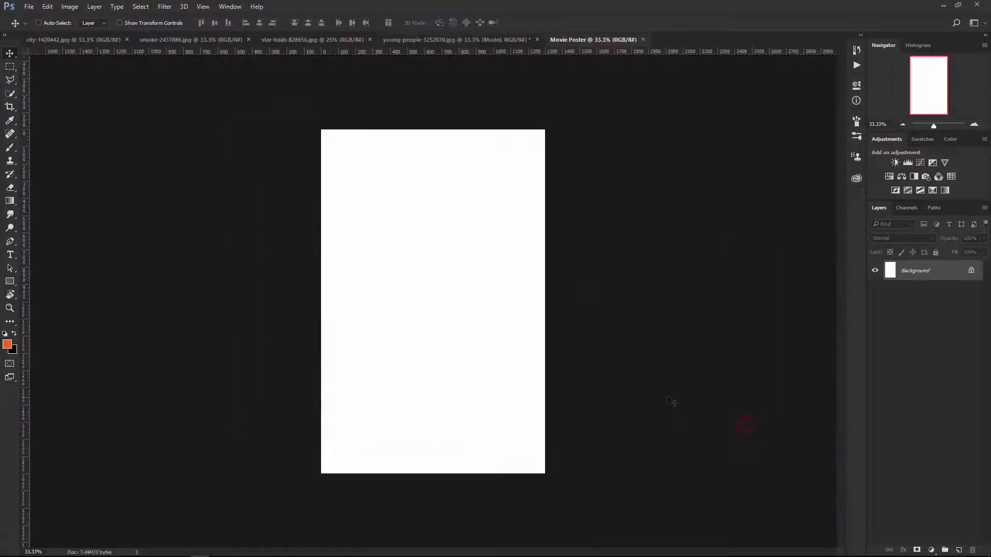
Drag the burning city image into Movie Poster, scale it to about 108% and nudge it down.
{"action": "left_click", "coordinate": [81, 41]}
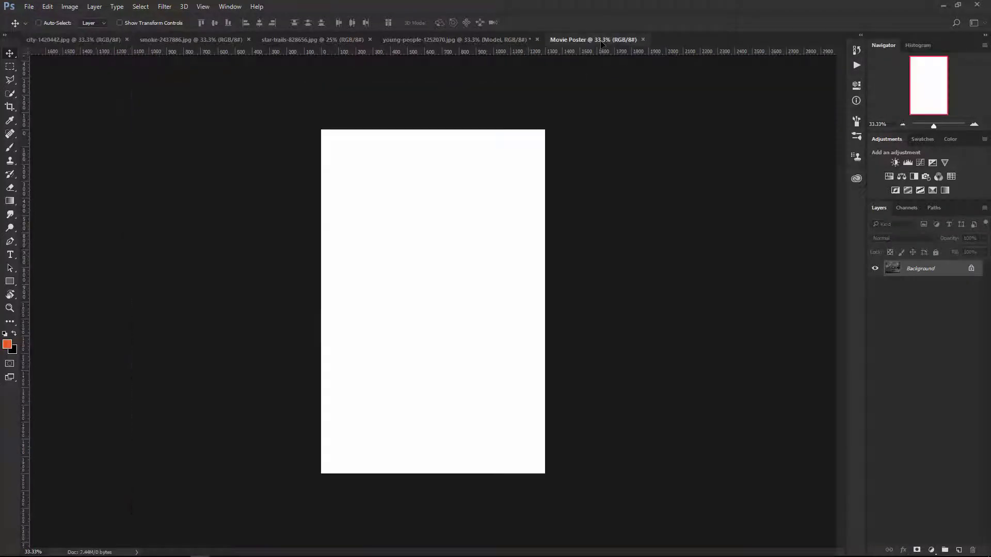
{"action": "mouse_move", "coordinate": [602, 44]}
{"action": "left_mouse_down"}
{"action": "mouse_move", "coordinate": [458, 315]}
{"action": "mouse_move", "coordinate": [450, 367]}
{"action": "mouse_move", "coordinate": [434, 367]}
{"action": "mouse_move", "coordinate": [444, 353]}
{"action": "left_mouse_up"}
{"action": "key", "text": "ctrl+t"}
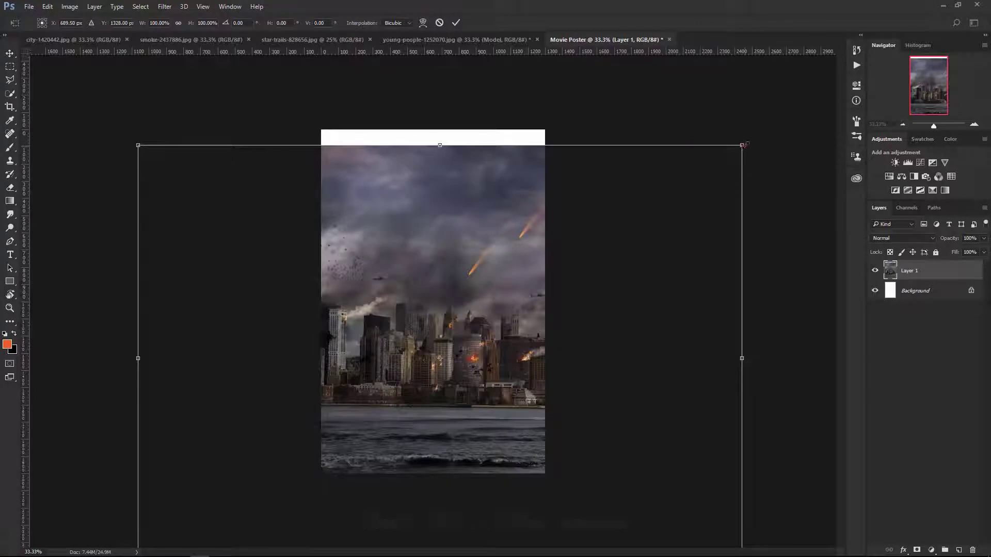
{"action": "left_click_drag", "start_coordinate": [743, 145], "coordinate": [764, 129]}
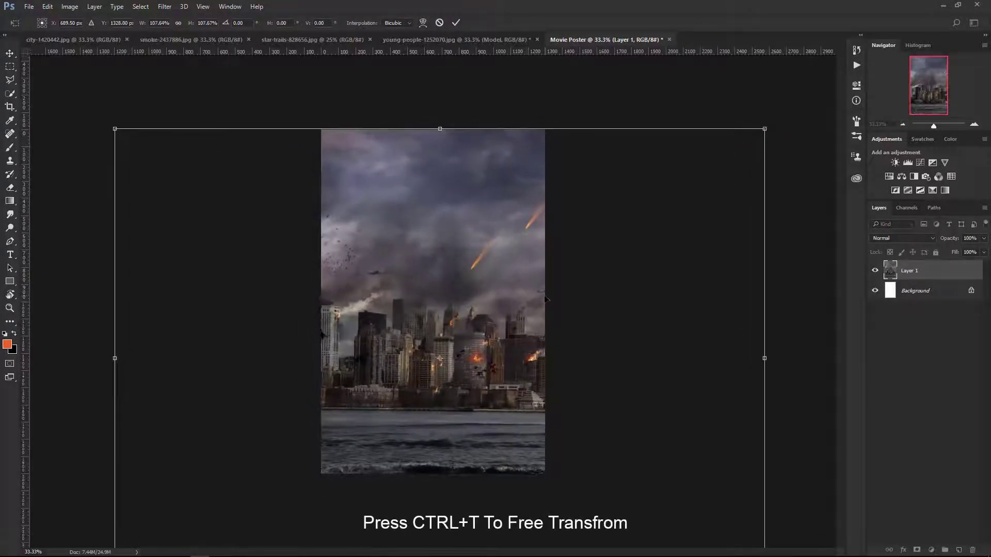
{"action": "left_click_drag", "start_coordinate": [470, 209], "coordinate": [469, 241]}
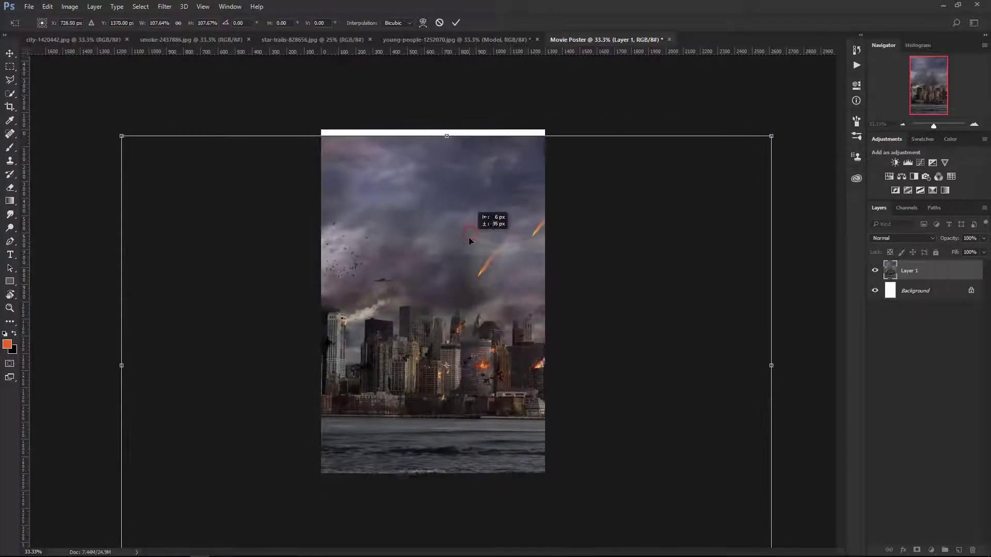
{"action": "left_click", "coordinate": [456, 23]}
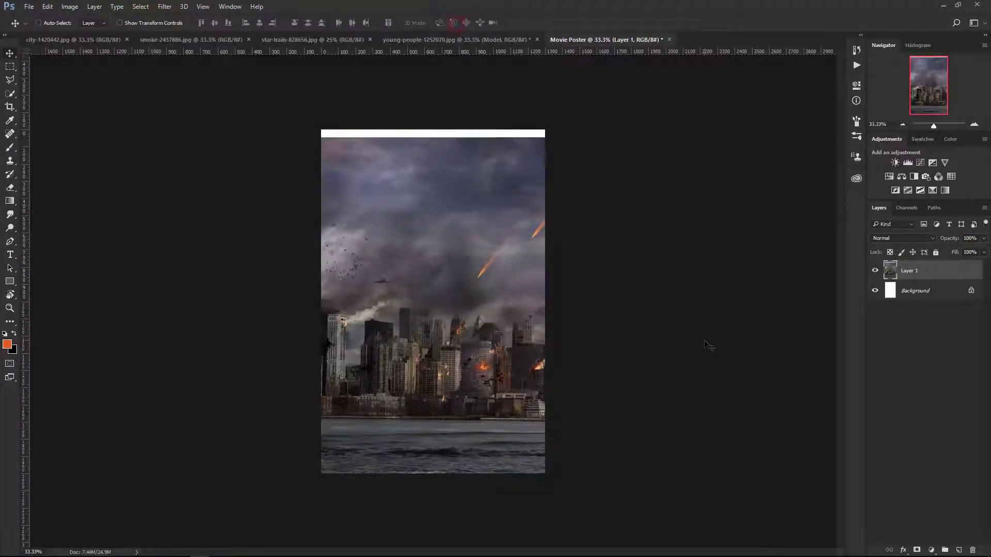
{"action": "left_click", "coordinate": [429, 40]}
Bring the gas-mask Model into the poster over the city and move its layer beneath the city layer.
{"action": "mouse_move", "coordinate": [362, 283]}
{"action": "left_mouse_down"}
{"action": "mouse_move", "coordinate": [610, 40]}
{"action": "mouse_move", "coordinate": [432, 355]}
{"action": "left_mouse_up"}
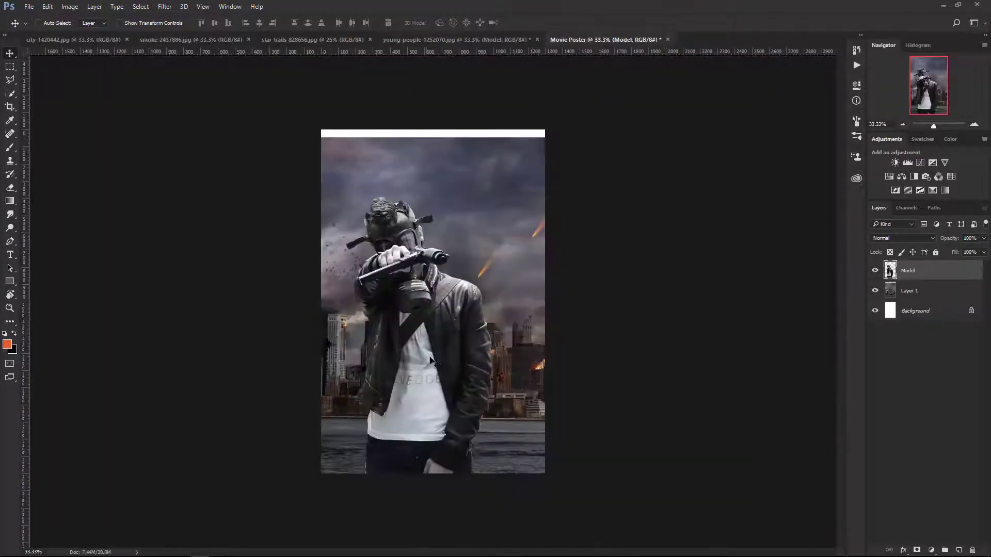
{"action": "left_click_drag", "start_coordinate": [432, 355], "coordinate": [441, 337]}
{"action": "left_click_drag", "start_coordinate": [937, 270], "coordinate": [921, 300]}
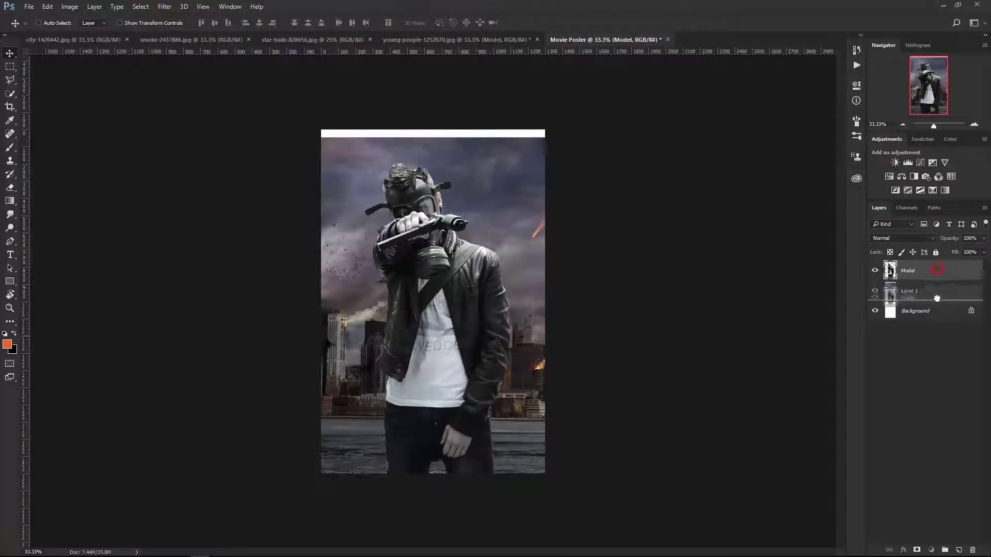
Mask the city layer with a gradient so the skyline fades upward and reveals the man.
{"action": "left_click", "coordinate": [917, 548]}
{"action": "left_click", "coordinate": [10, 201]}
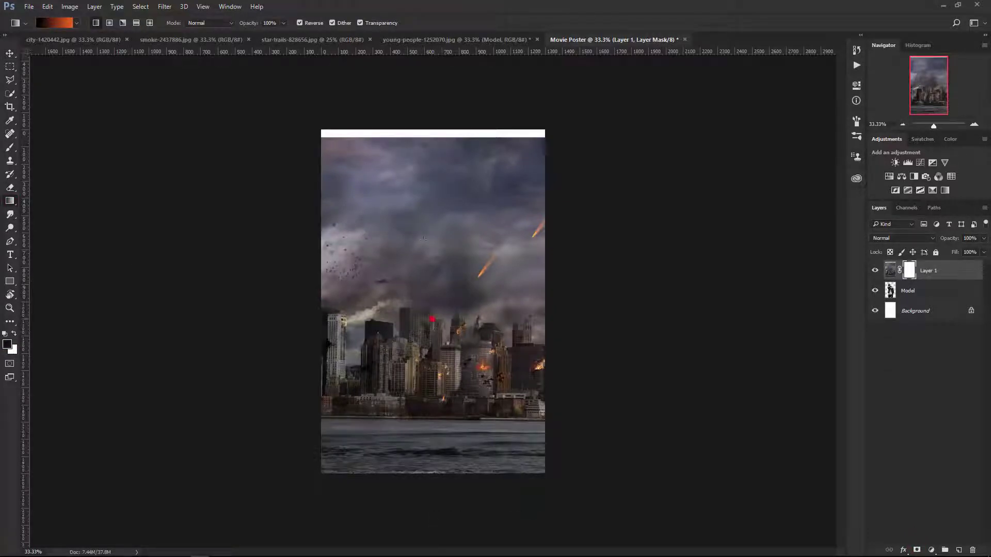
{"action": "mouse_move", "coordinate": [433, 319]}
{"action": "left_mouse_down"}
{"action": "mouse_move", "coordinate": [424, 241]}
{"action": "mouse_move", "coordinate": [433, 254]}
{"action": "mouse_move", "coordinate": [433, 329]}
{"action": "mouse_move", "coordinate": [429, 309]}
{"action": "left_mouse_up"}
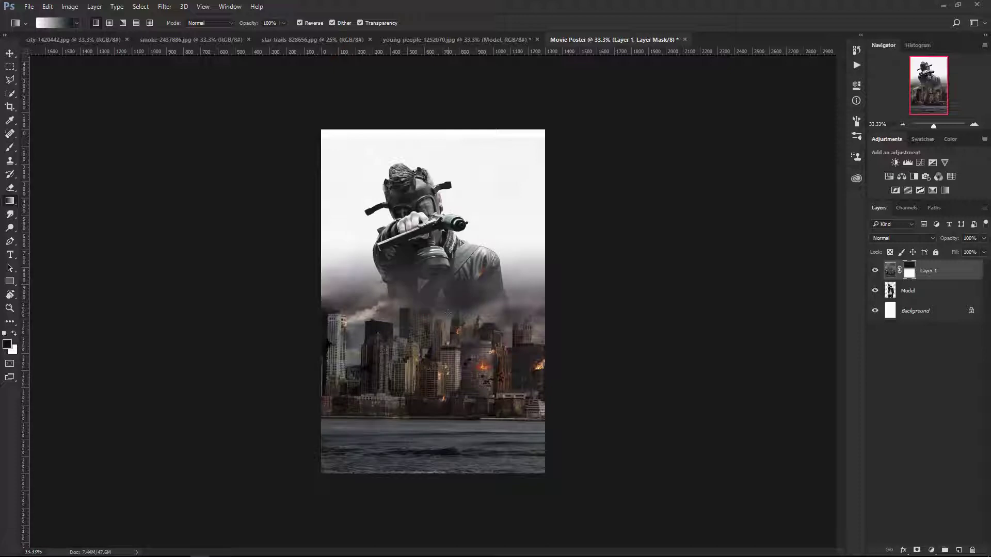
{"action": "left_click", "coordinate": [9, 54]}
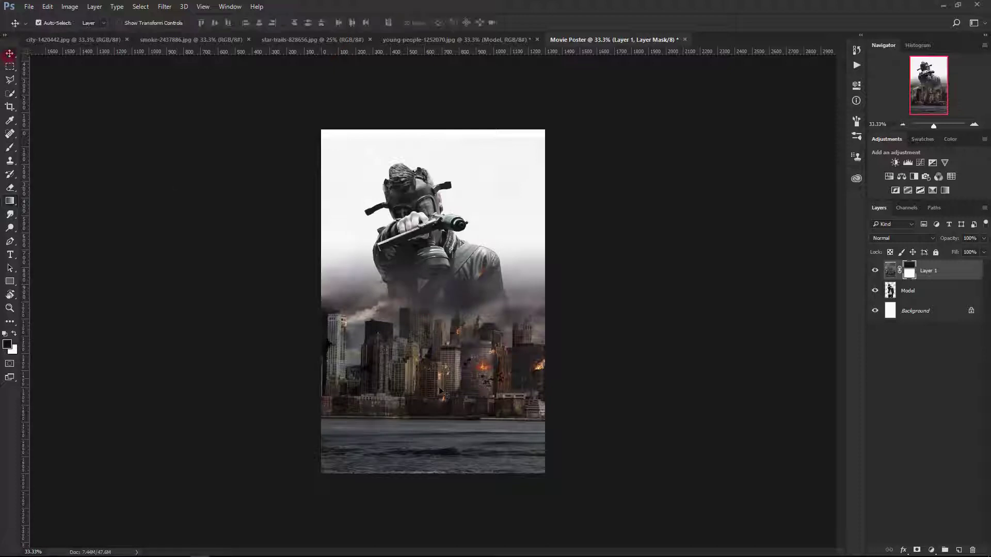
{"action": "left_click_drag", "start_coordinate": [502, 380], "coordinate": [499, 397]}
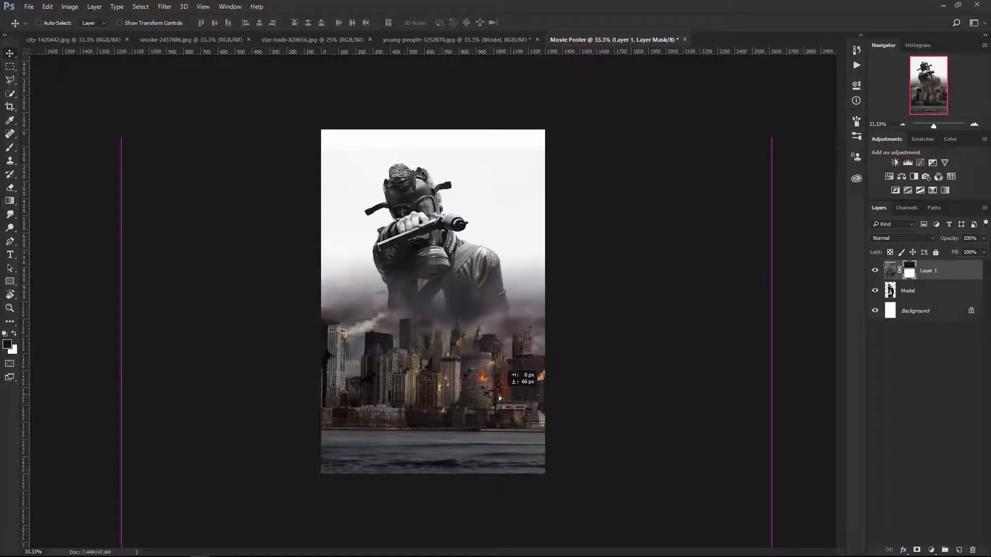
{"action": "left_click", "coordinate": [9, 201]}
{"action": "mouse_move", "coordinate": [441, 334]}
{"action": "left_mouse_down"}
{"action": "mouse_move", "coordinate": [414, 311]}
{"action": "mouse_move", "coordinate": [431, 290]}
{"action": "mouse_move", "coordinate": [439, 344]}
{"action": "left_mouse_up"}
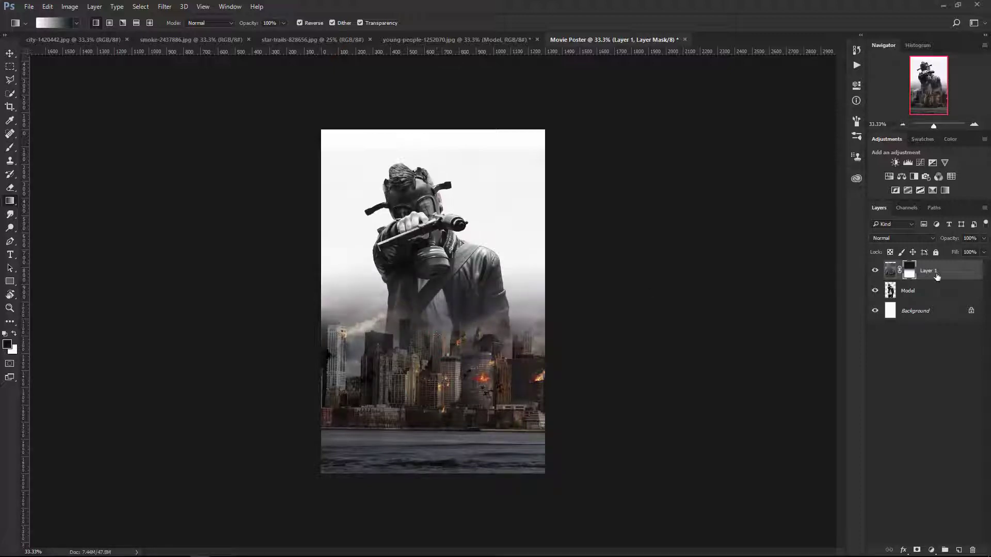
Duplicate the masked city layer, move the copy below Model and delete its layer mask.
{"action": "key", "text": "ctrl+j"}
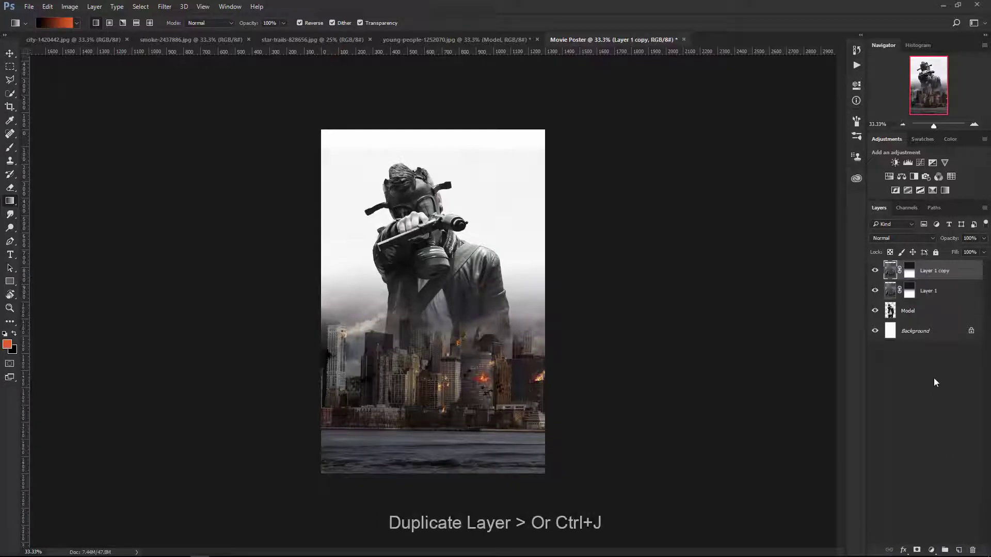
{"action": "left_click_drag", "start_coordinate": [940, 275], "coordinate": [908, 316]}
{"action": "left_click", "coordinate": [907, 313]}
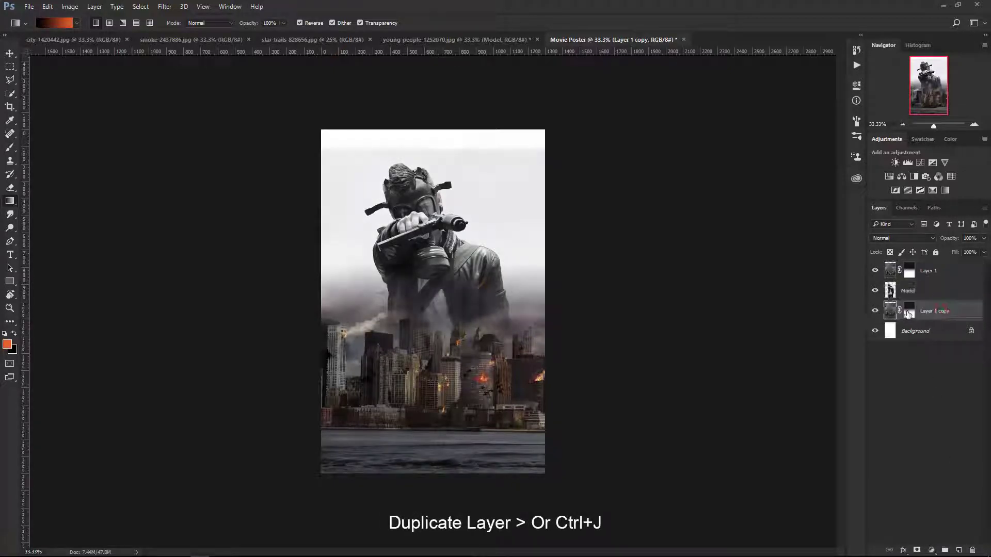
{"action": "key", "text": "d"}
{"action": "right_click", "coordinate": [908, 313]}
{"action": "left_click", "coordinate": [909, 335]}
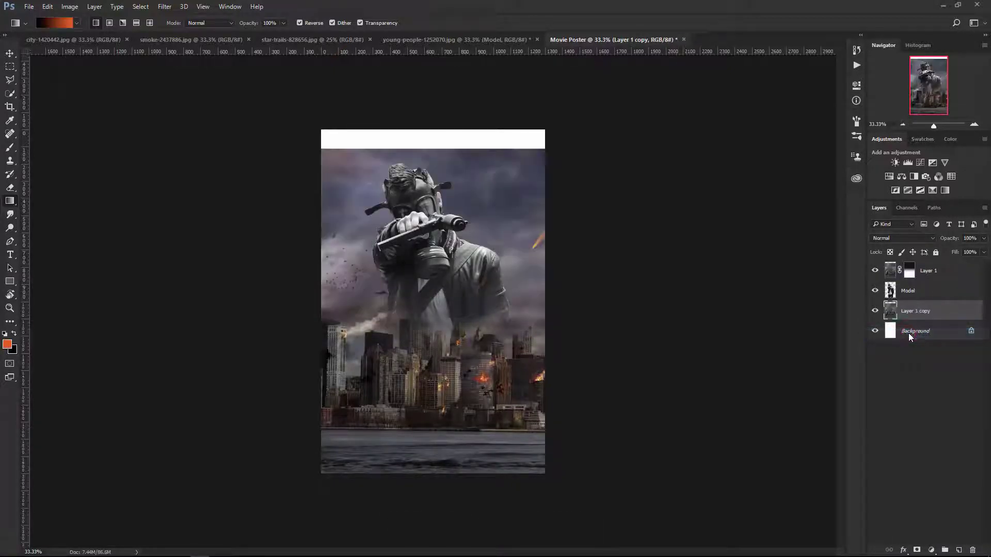
Enlarge the city copy to about 124% and position it to fill the background.
{"action": "key", "text": "ctrl+t"}
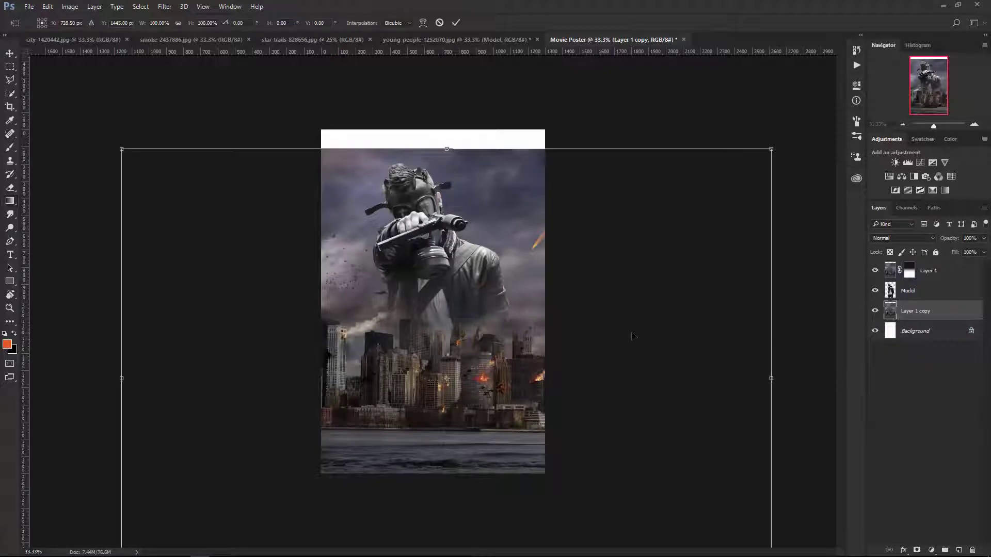
{"action": "left_click_drag", "start_coordinate": [772, 148], "coordinate": [796, 99]}
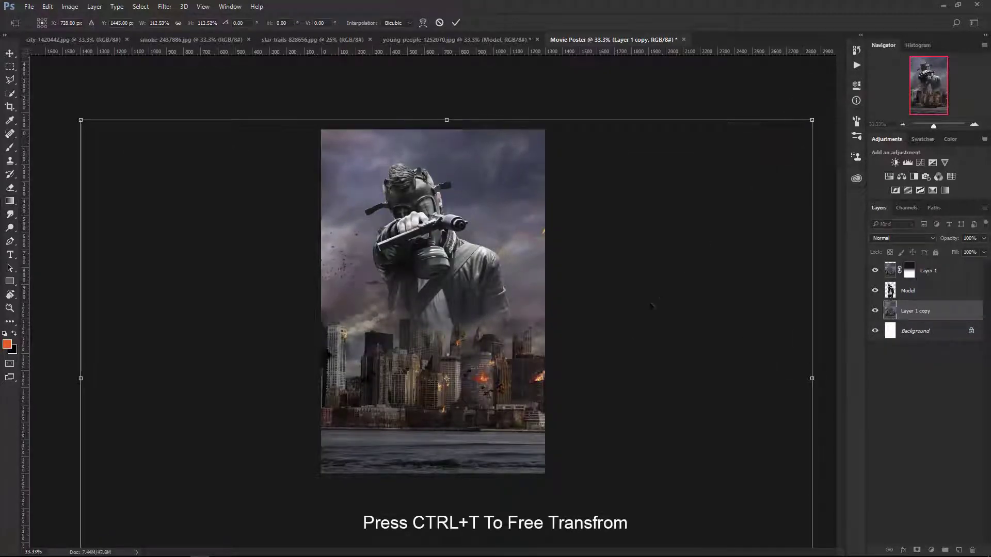
{"action": "left_click_drag", "start_coordinate": [654, 305], "coordinate": [644, 313]}
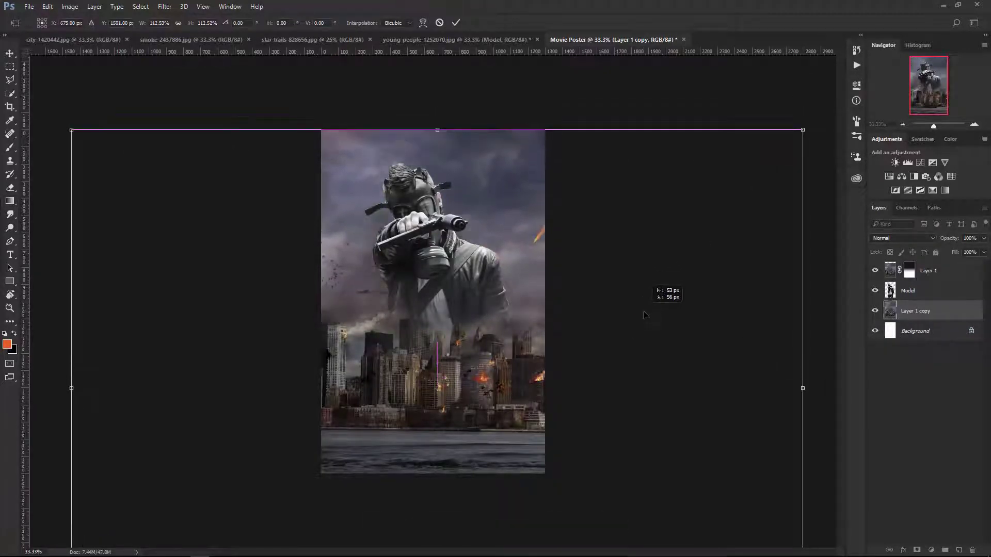
{"action": "left_click_drag", "start_coordinate": [640, 314], "coordinate": [643, 294]}
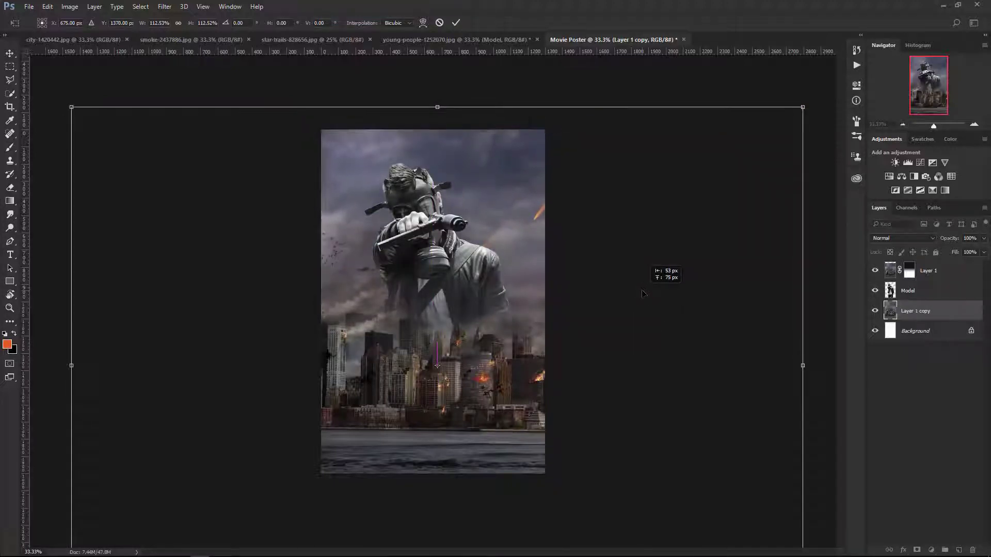
{"action": "key", "text": "ctrl+minus"}
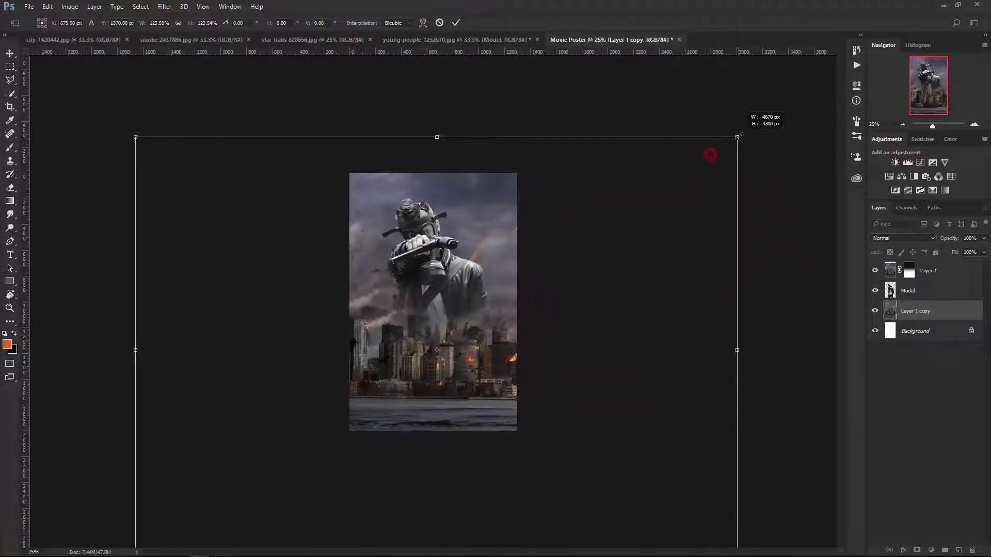
{"action": "left_click_drag", "start_coordinate": [710, 155], "coordinate": [759, 148]}
{"action": "left_click_drag", "start_coordinate": [605, 234], "coordinate": [646, 249]}
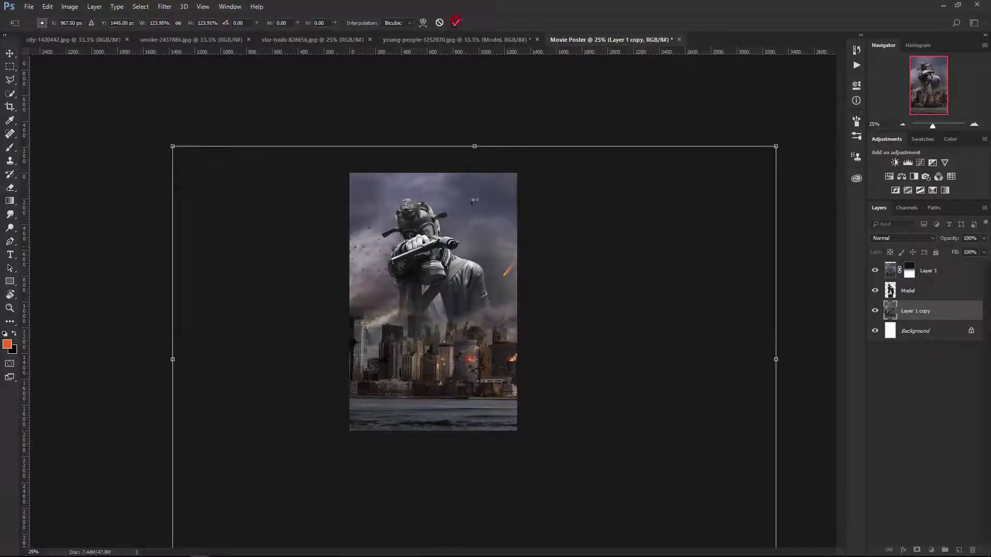
{"action": "key", "text": "Return"}
Select Layer 1, the masked city layer, with the Move tool active.
{"action": "key", "text": "g"}
{"action": "left_click", "coordinate": [472, 300]}
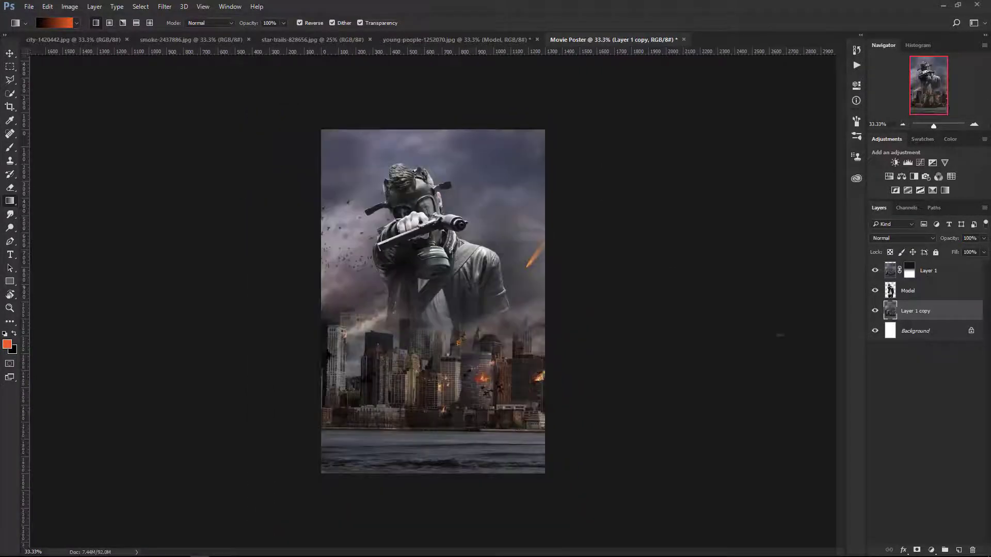
{"action": "left_click", "coordinate": [967, 270]}
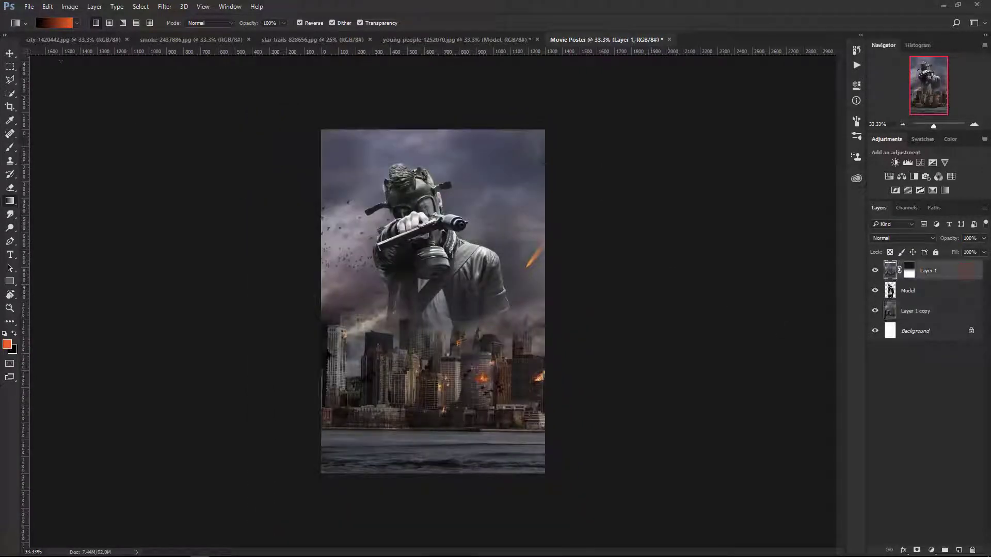
{"action": "left_click", "coordinate": [10, 53]}
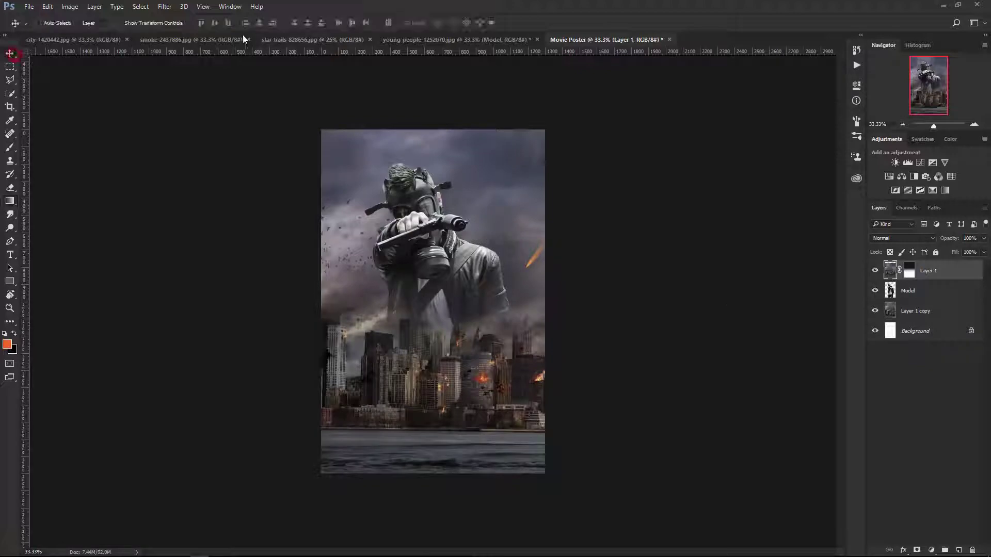
Close the city source, drag the star trails into the poster and scale them to the top edge.
{"action": "left_click", "coordinate": [127, 40]}
{"action": "left_click", "coordinate": [179, 40]}
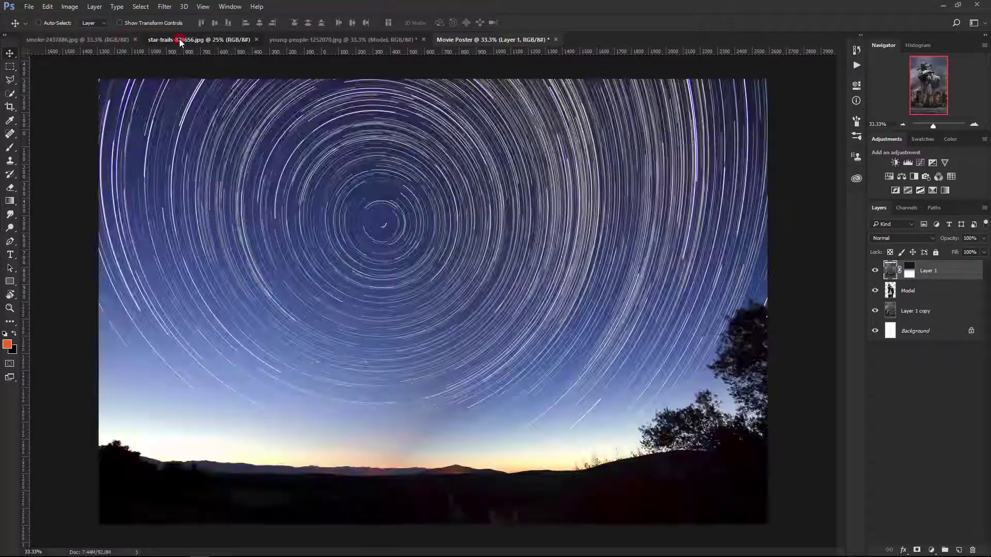
{"action": "mouse_move", "coordinate": [396, 147]}
{"action": "left_mouse_down"}
{"action": "mouse_move", "coordinate": [426, 179]}
{"action": "mouse_move", "coordinate": [419, 259]}
{"action": "left_mouse_up"}
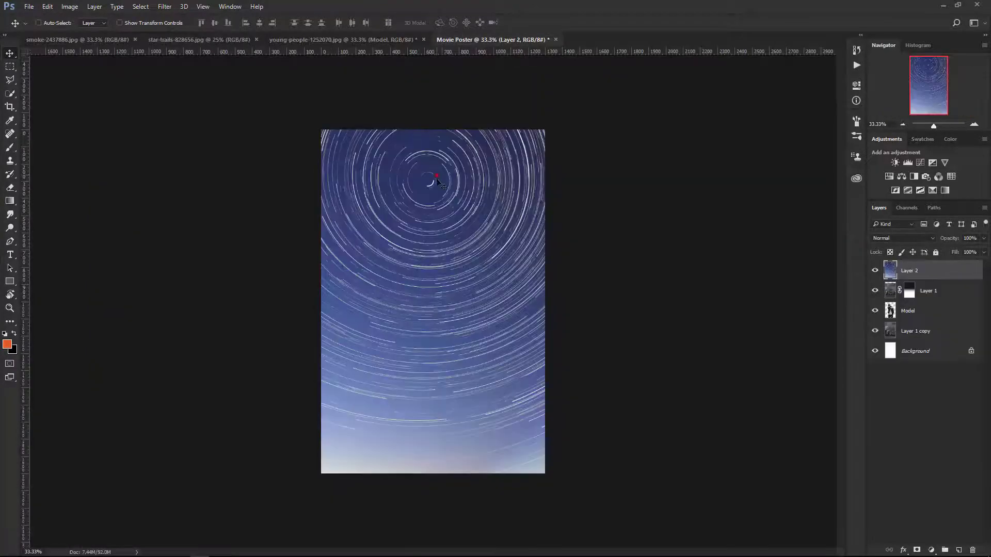
{"action": "key", "text": "ctrl+t"}
{"action": "key", "text": "ctrl+minus"}
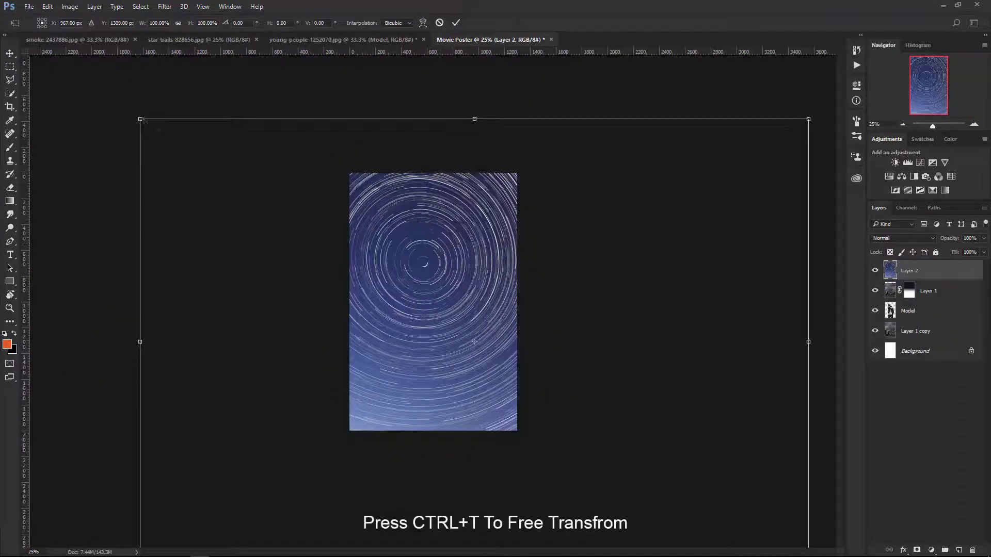
{"action": "left_click_drag", "start_coordinate": [140, 119], "coordinate": [343, 252]}
{"action": "left_click_drag", "start_coordinate": [503, 320], "coordinate": [468, 243]}
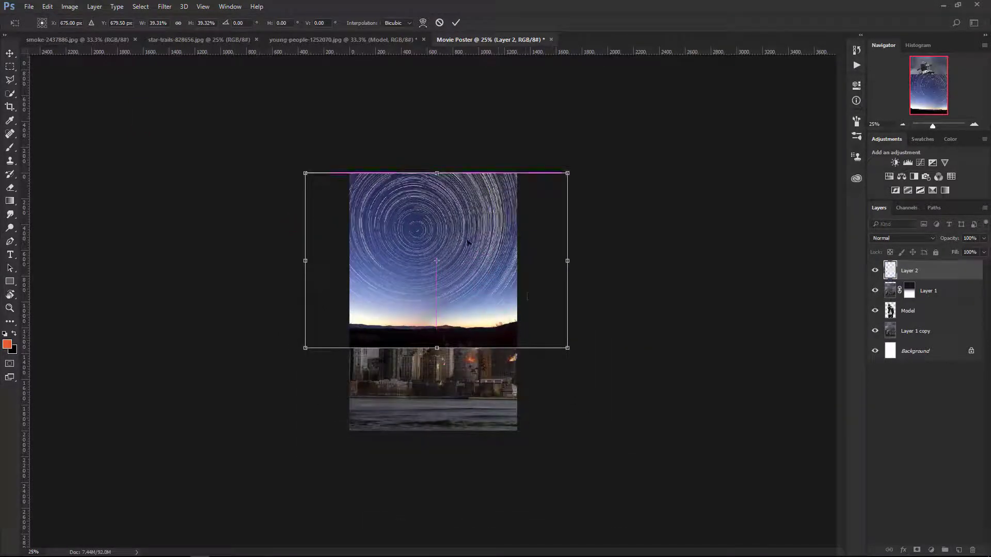
{"action": "left_click_drag", "start_coordinate": [506, 280], "coordinate": [513, 270]}
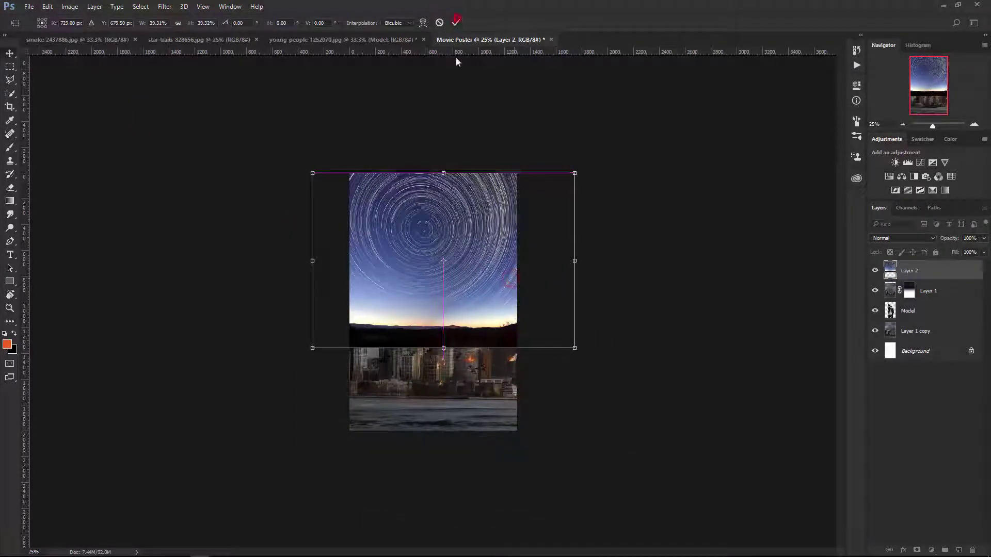
{"action": "left_click", "coordinate": [435, 200], "text": "ctrl"}
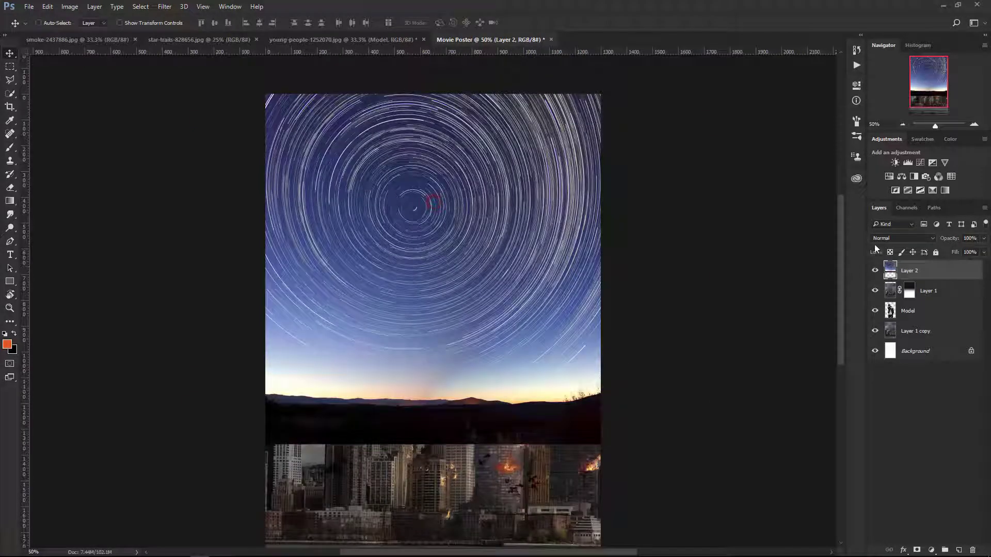
Set the star-trails layer to Screen blend mode and move it below Model.
{"action": "left_click", "coordinate": [885, 239]}
{"action": "left_click", "coordinate": [888, 308]}
{"action": "mouse_move", "coordinate": [946, 276]}
{"action": "left_mouse_down"}
{"action": "mouse_move", "coordinate": [955, 315]}
{"action": "mouse_move", "coordinate": [913, 310]}
{"action": "left_mouse_up"}
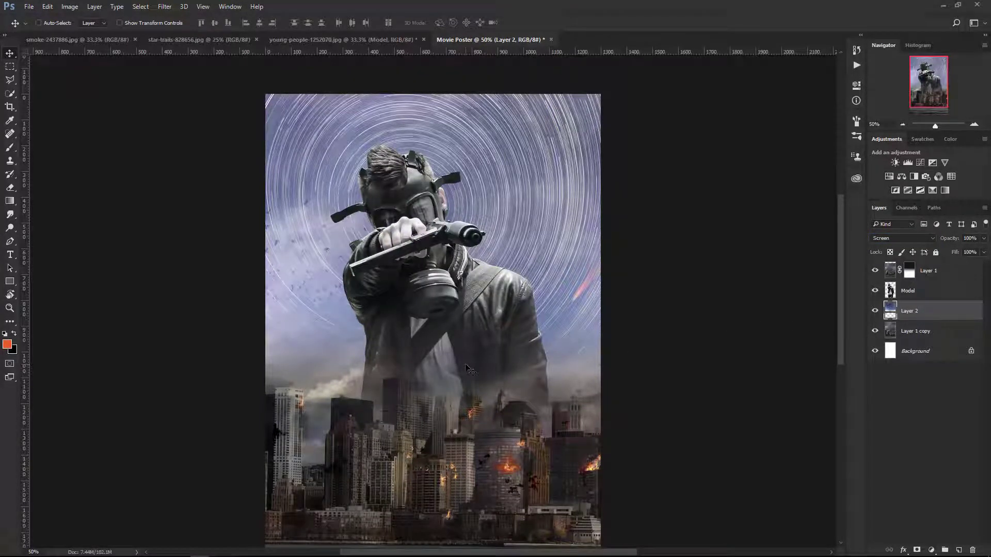
Apply Levels to the star-trails layer with the midtone slider at 0.38.
{"action": "left_click", "coordinate": [67, 7]}
{"action": "mouse_move", "coordinate": [85, 32]}
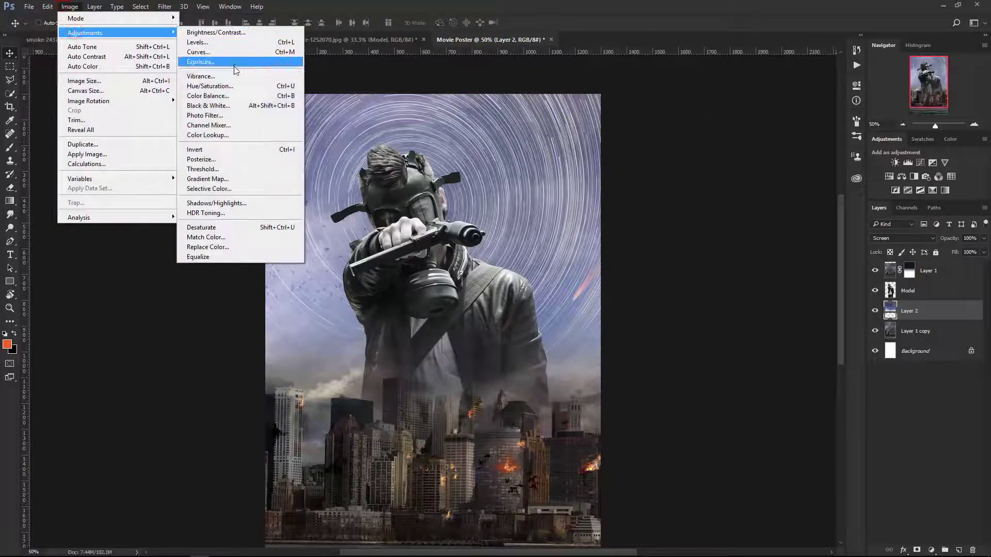
{"action": "left_click", "coordinate": [235, 42]}
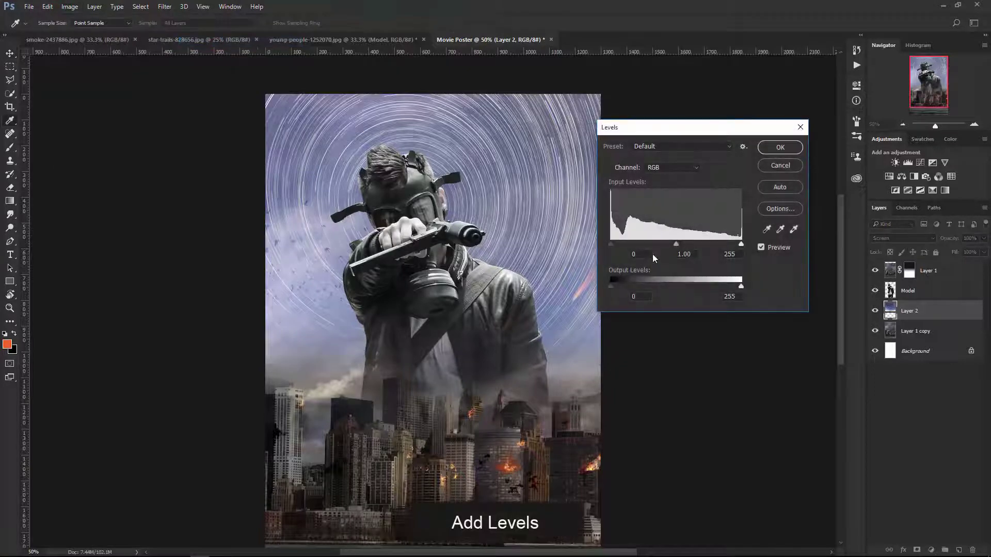
{"action": "mouse_move", "coordinate": [674, 244]}
{"action": "left_mouse_down"}
{"action": "mouse_move", "coordinate": [729, 243]}
{"action": "mouse_move", "coordinate": [721, 254]}
{"action": "mouse_move", "coordinate": [731, 259]}
{"action": "left_mouse_up"}
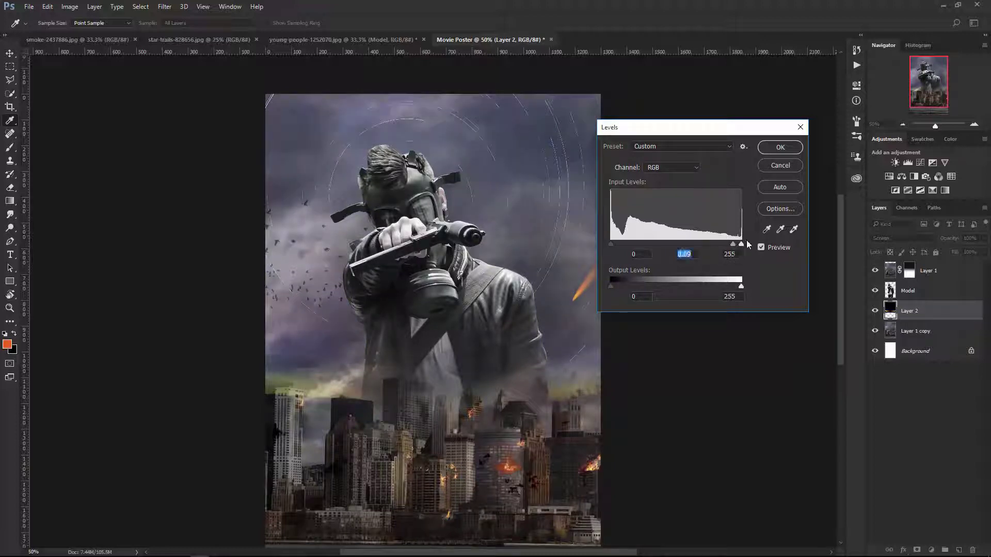
{"action": "left_click_drag", "start_coordinate": [716, 248], "coordinate": [712, 248]}
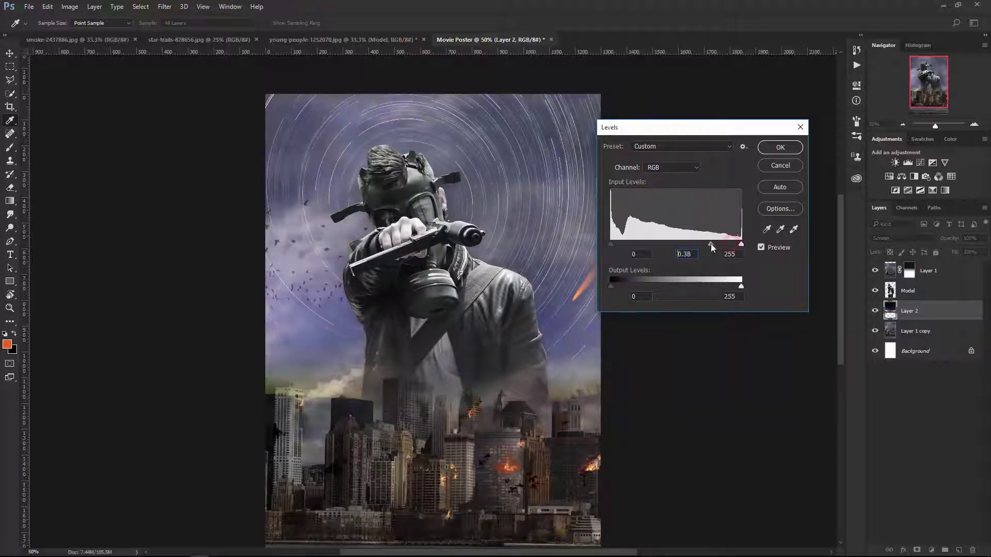
{"action": "left_click", "coordinate": [778, 150]}
Scale the star trails to about 54% and centre them behind the man's head.
{"action": "key", "text": "ctrl+t"}
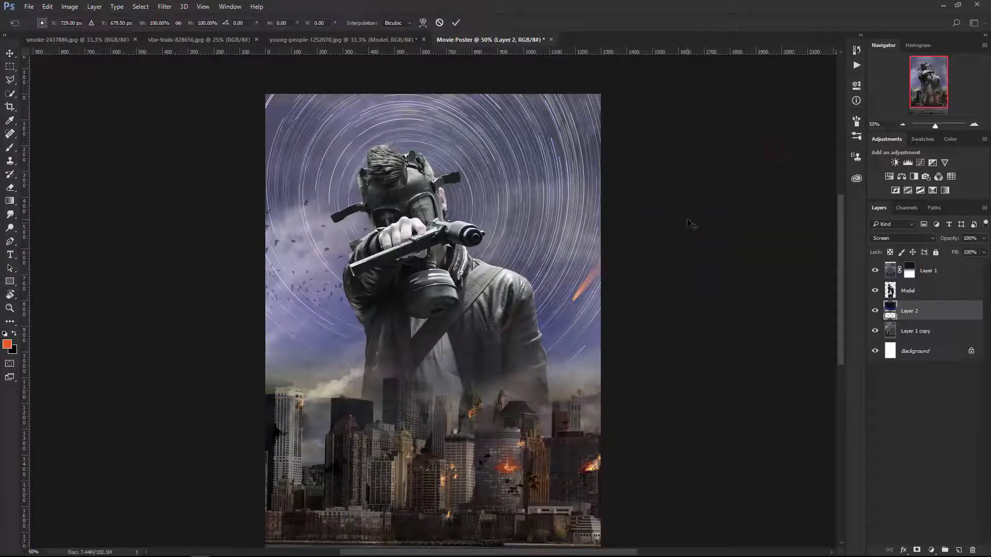
{"action": "left_click_drag", "start_coordinate": [716, 444], "coordinate": [622, 381]}
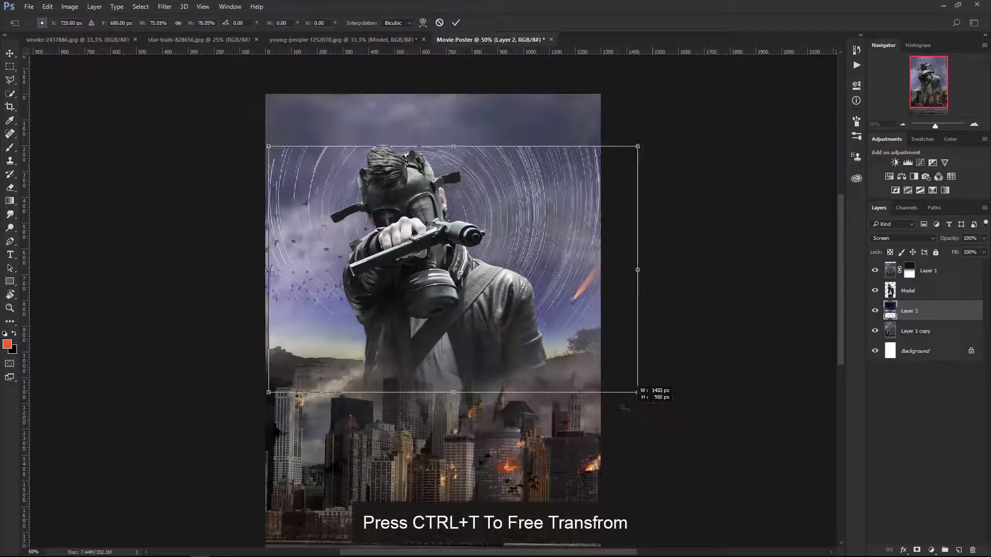
{"action": "left_click_drag", "start_coordinate": [563, 308], "coordinate": [525, 263]}
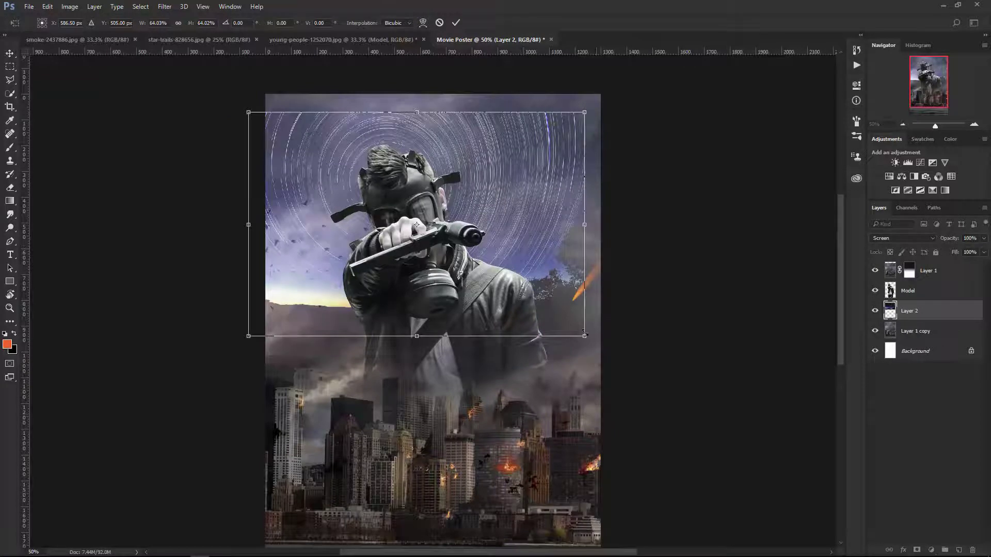
{"action": "left_click_drag", "start_coordinate": [584, 337], "coordinate": [542, 307]}
{"action": "left_click_drag", "start_coordinate": [480, 211], "coordinate": [487, 215]}
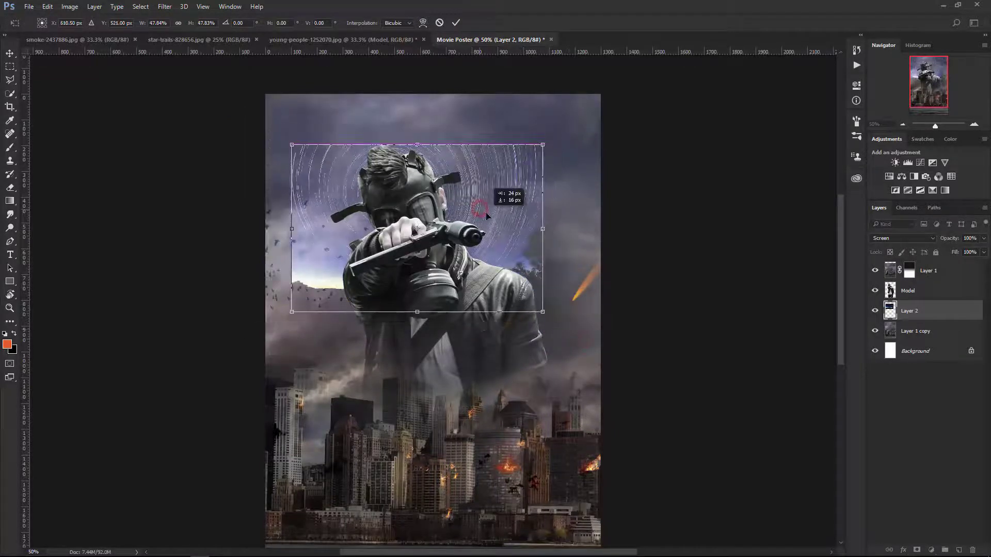
{"action": "left_click_drag", "start_coordinate": [548, 311], "coordinate": [564, 322]}
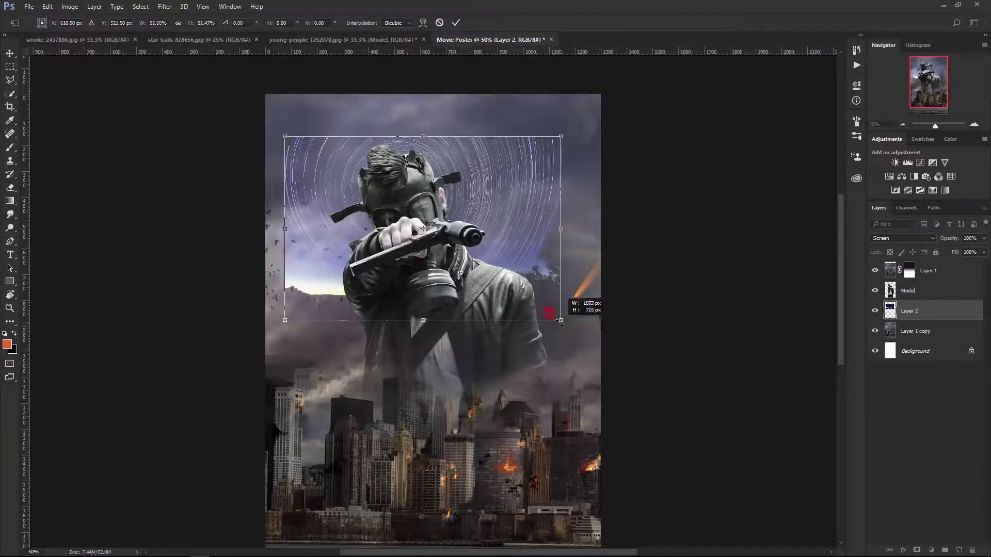
{"action": "left_click", "coordinate": [456, 23]}
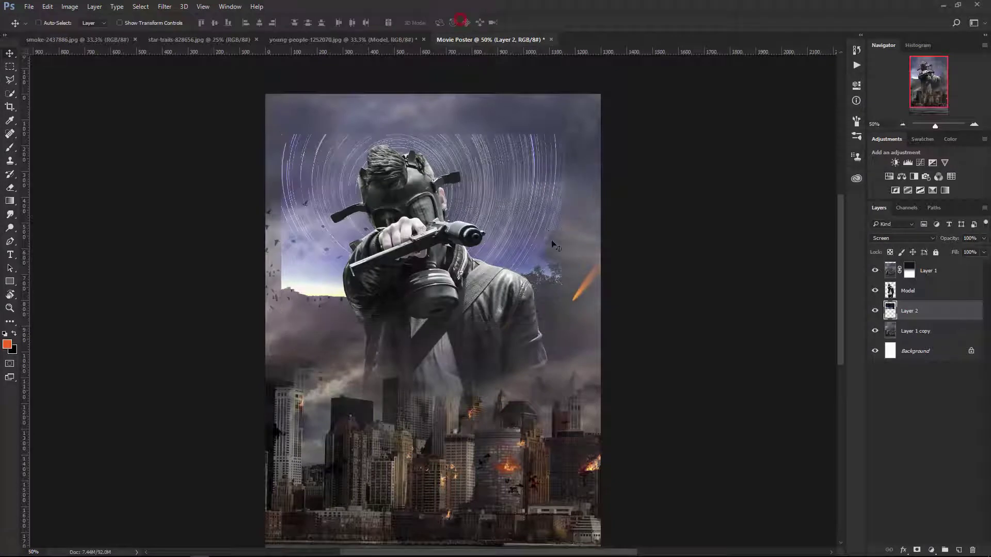
Paint a mask hiding the left sky patch and outer star-trail rings, then duplicate the layer.
{"action": "left_click", "coordinate": [917, 550]}
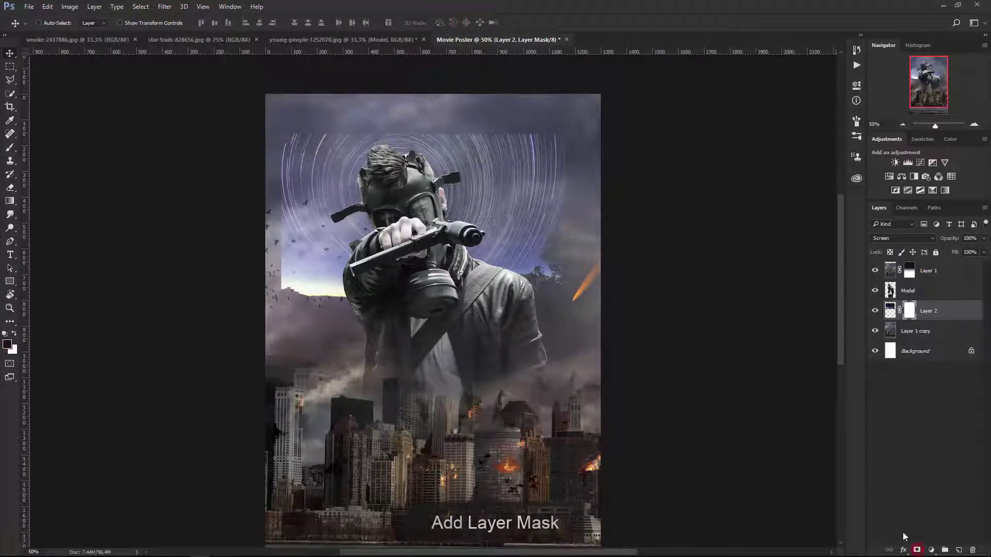
{"action": "left_click", "coordinate": [10, 148]}
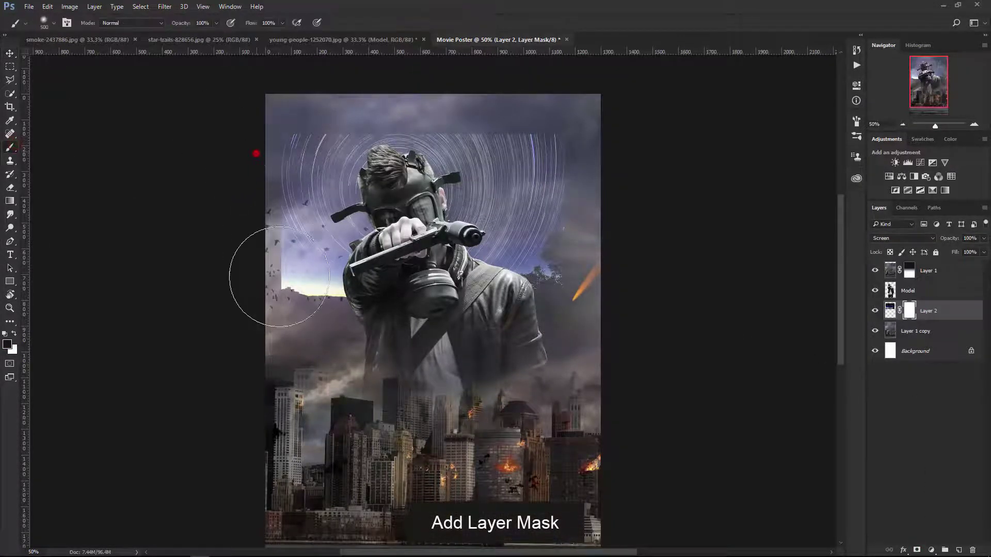
{"action": "left_click_drag", "start_coordinate": [266, 288], "coordinate": [276, 268]}
{"action": "mouse_move", "coordinate": [348, 103]}
{"action": "left_mouse_down"}
{"action": "mouse_move", "coordinate": [544, 113]}
{"action": "mouse_move", "coordinate": [542, 287]}
{"action": "mouse_move", "coordinate": [310, 300]}
{"action": "mouse_move", "coordinate": [480, 351]}
{"action": "mouse_move", "coordinate": [532, 334]}
{"action": "left_mouse_up"}
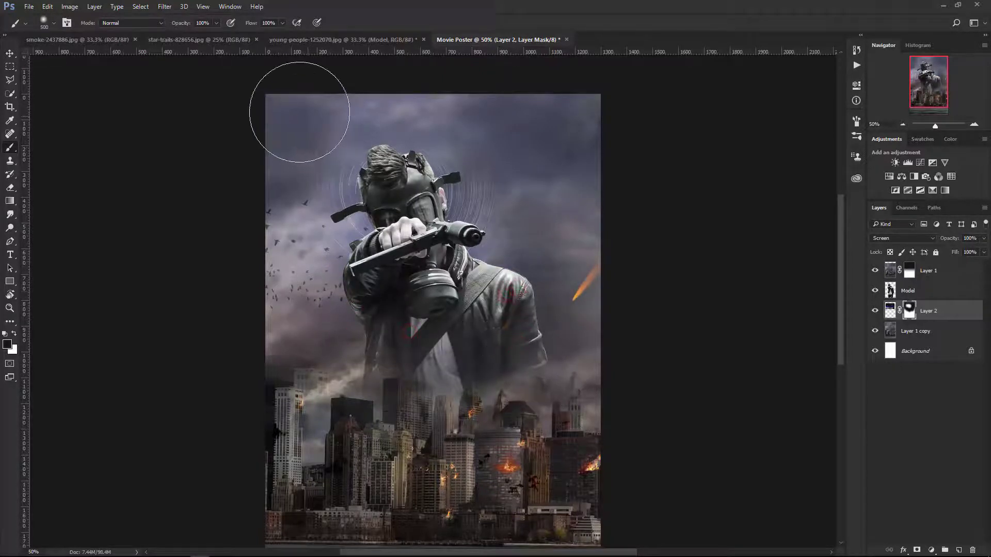
{"action": "left_click_drag", "start_coordinate": [272, 99], "coordinate": [275, 109]}
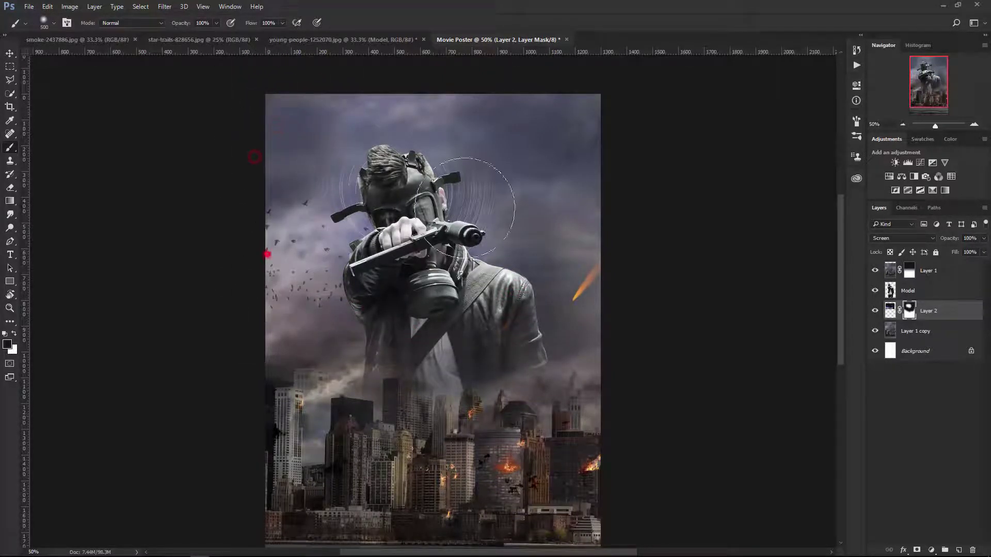
{"action": "left_click_drag", "start_coordinate": [585, 173], "coordinate": [668, 253]}
{"action": "left_click", "coordinate": [10, 54]}
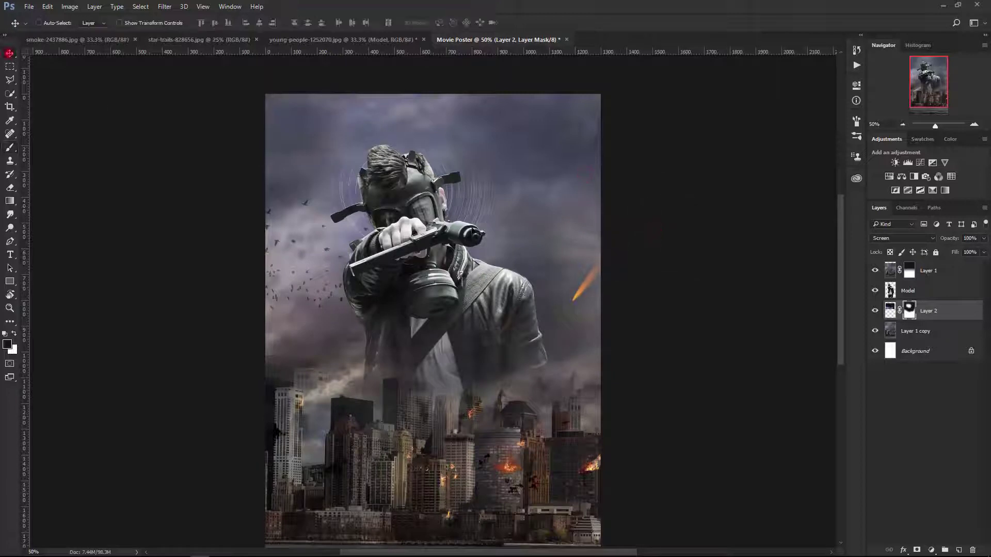
{"action": "left_click_drag", "start_coordinate": [954, 310], "coordinate": [959, 550]}
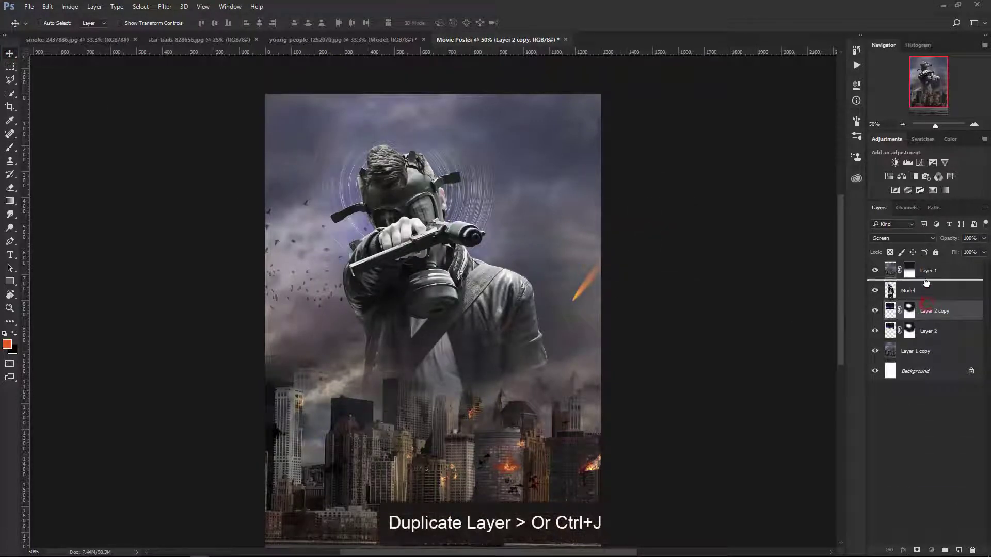
Move the star-trail copy above the Model layer and enlarge it to about 136%.
{"action": "left_click_drag", "start_coordinate": [923, 297], "coordinate": [924, 281]}
{"action": "key", "text": "ctrl+t"}
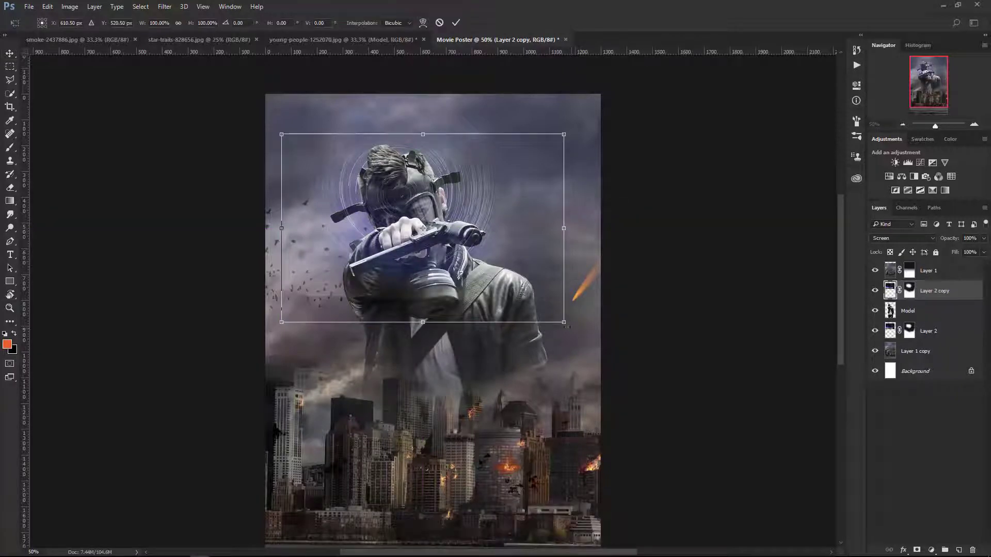
{"action": "left_click_drag", "start_coordinate": [564, 325], "coordinate": [621, 356]}
{"action": "mouse_move", "coordinate": [513, 255]}
{"action": "left_mouse_down"}
{"action": "mouse_move", "coordinate": [530, 262]}
{"action": "mouse_move", "coordinate": [502, 284]}
{"action": "left_mouse_up"}
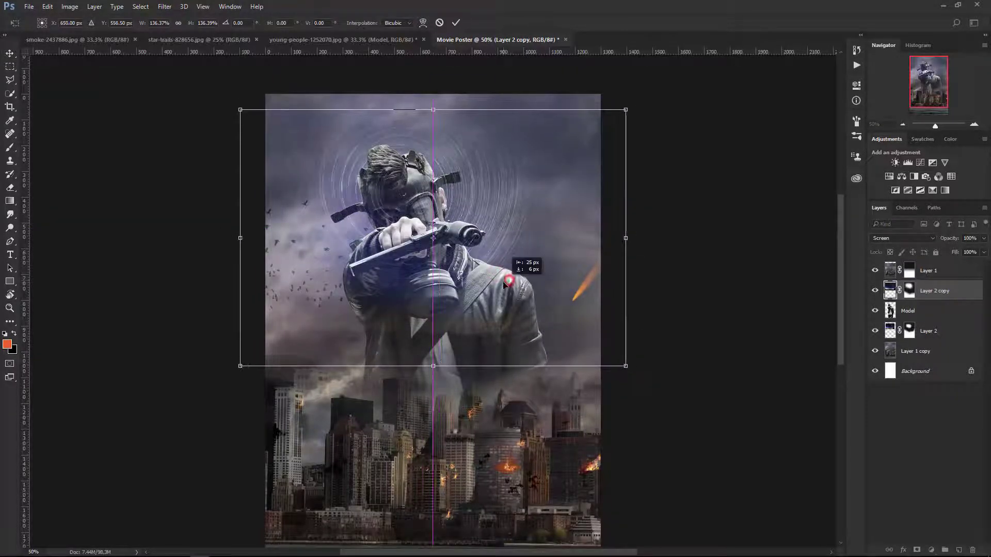
{"action": "left_click", "coordinate": [455, 23]}
Apply the star-trail copy's existing mask and add a fresh layer mask.
{"action": "right_click", "coordinate": [907, 292]}
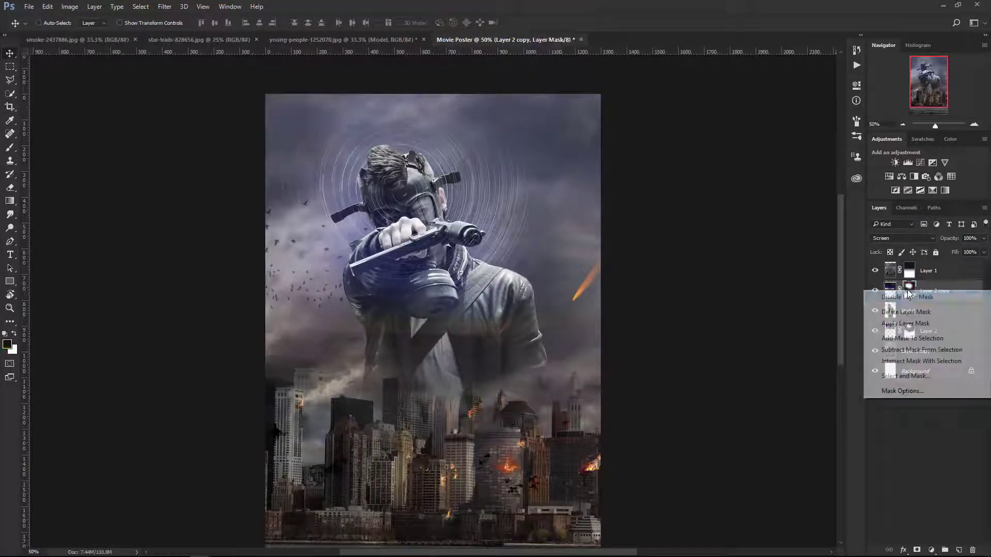
{"action": "left_click", "coordinate": [918, 325]}
{"action": "left_click", "coordinate": [917, 551]}
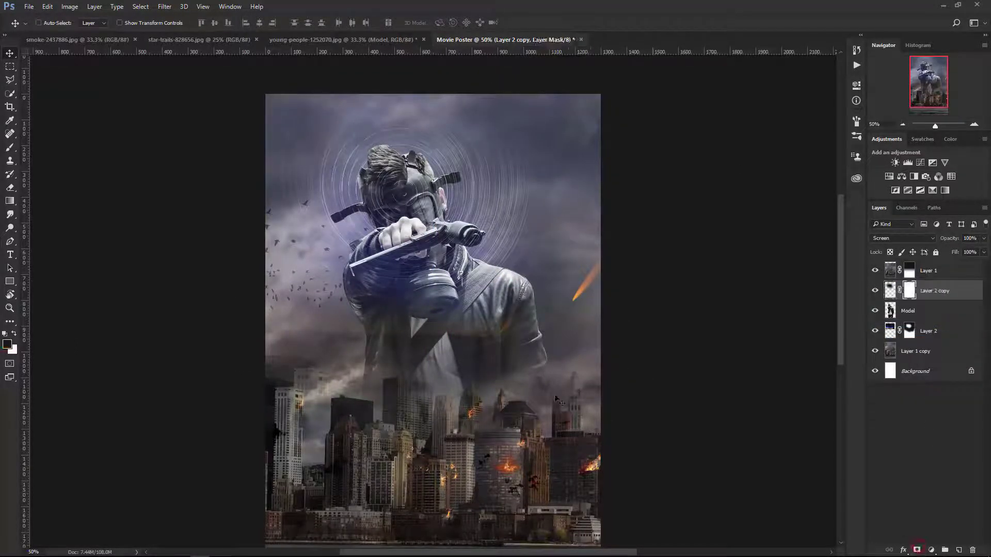
Draw a reversed vertical gradient on the mask so the rings glow around the head.
{"action": "left_click", "coordinate": [10, 202]}
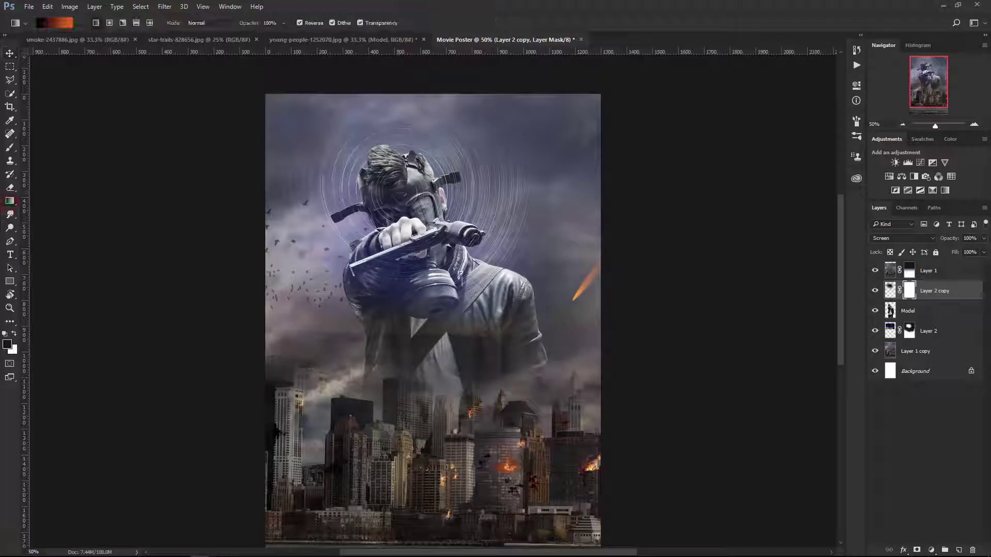
{"action": "left_click_drag", "start_coordinate": [402, 203], "coordinate": [402, 273]}
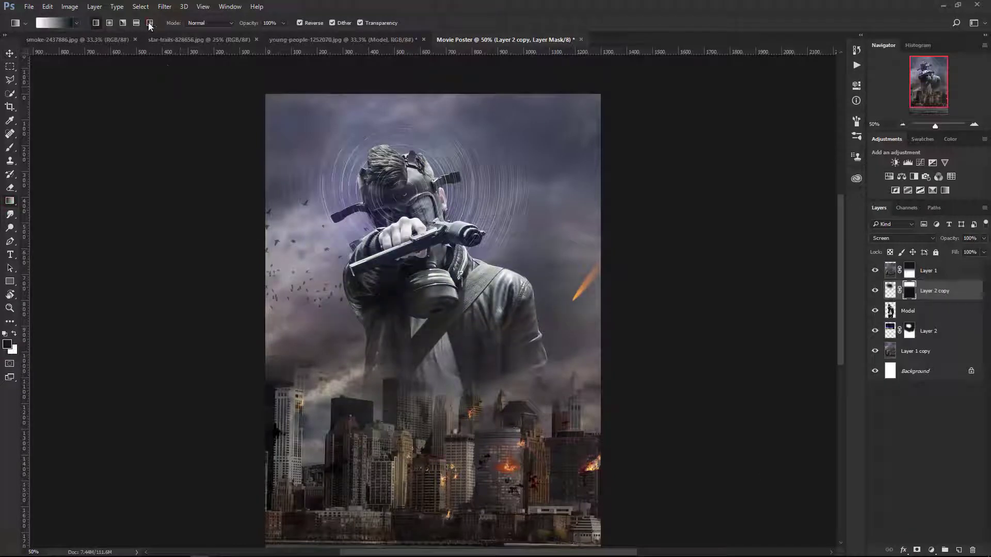
{"action": "left_click_drag", "start_coordinate": [410, 191], "coordinate": [464, 190]}
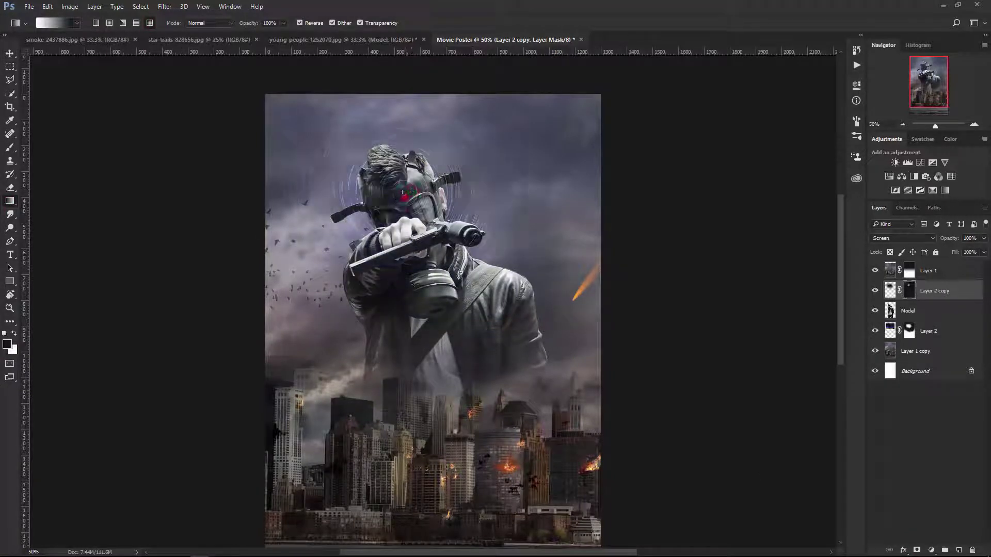
{"action": "left_click_drag", "start_coordinate": [403, 307], "coordinate": [402, 396]}
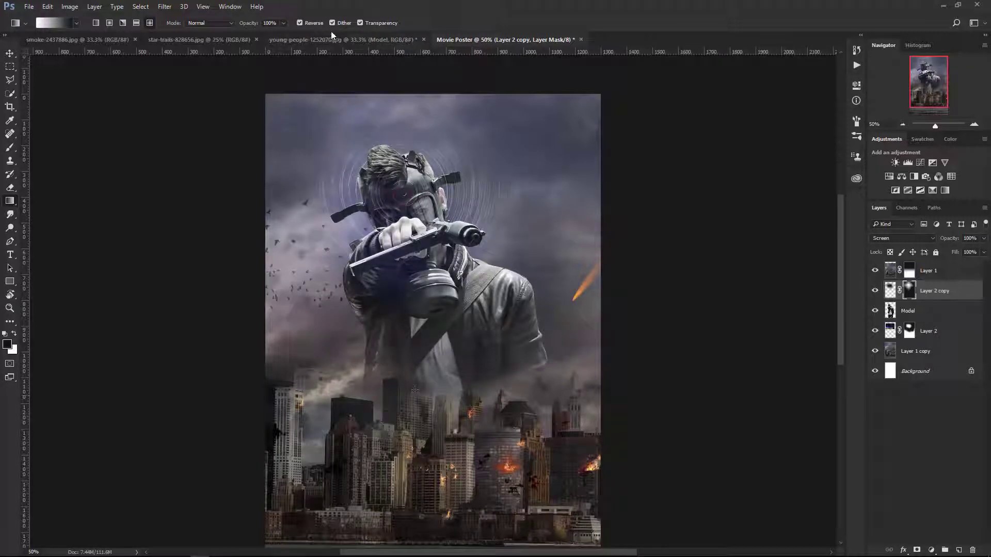
{"action": "left_click", "coordinate": [299, 23]}
{"action": "left_click_drag", "start_coordinate": [402, 213], "coordinate": [405, 348]}
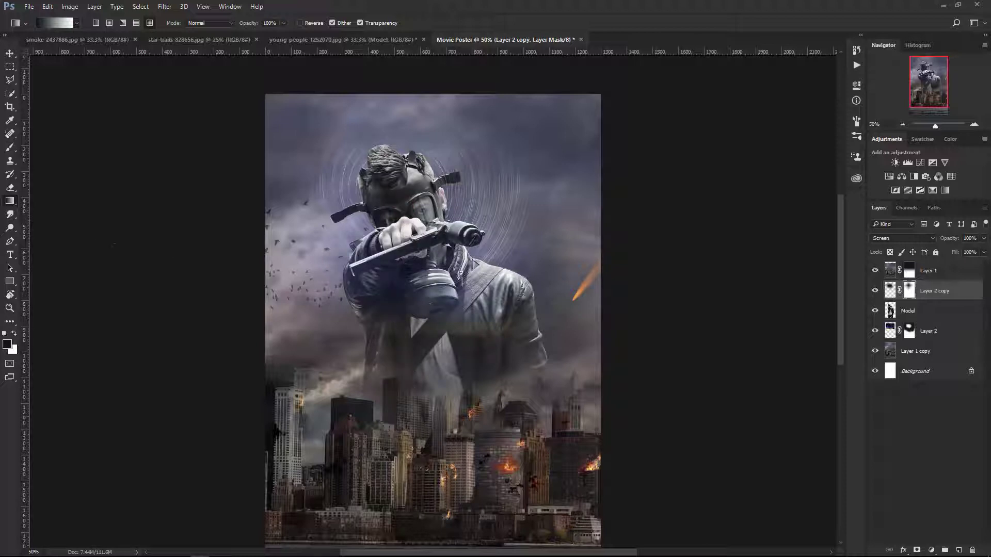
{"action": "left_click", "coordinate": [10, 147]}
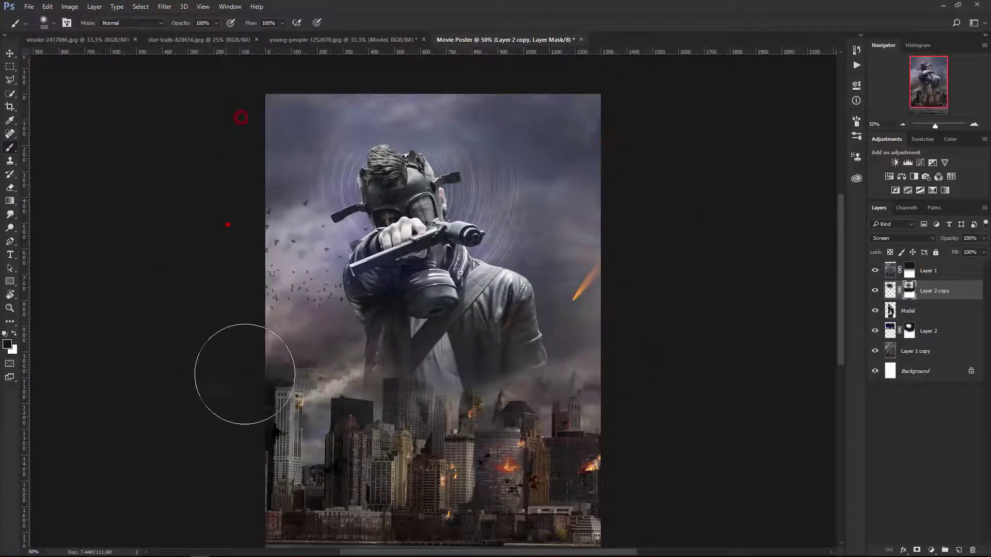
Zoom out over the poster and set up a smaller Brush for painting Layer 2 copy's mask.
{"action": "key", "text": "ctrl+minus"}
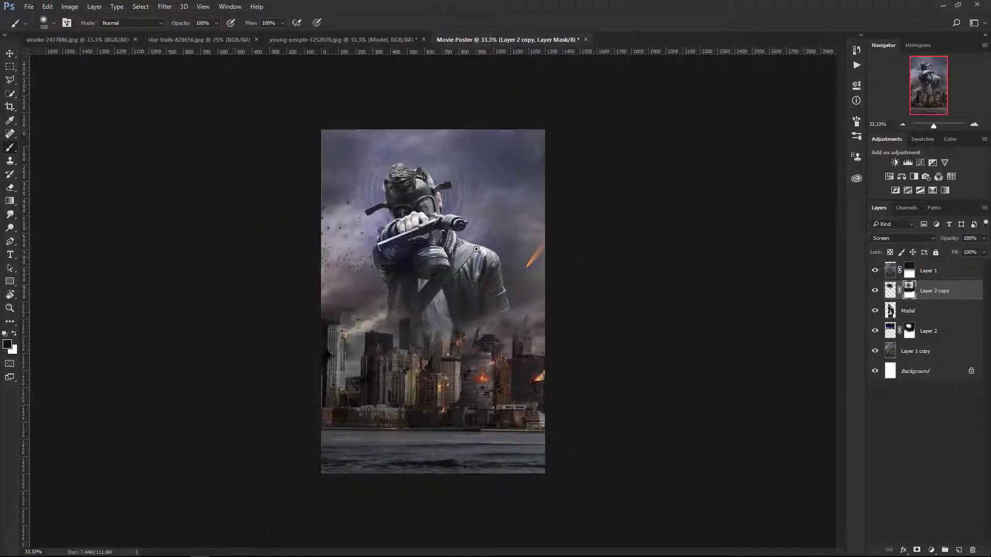
{"action": "scroll", "coordinate": [481, 250], "scroll_direction": "up", "scroll_amount": 1}
{"action": "left_click", "coordinate": [9, 53]}
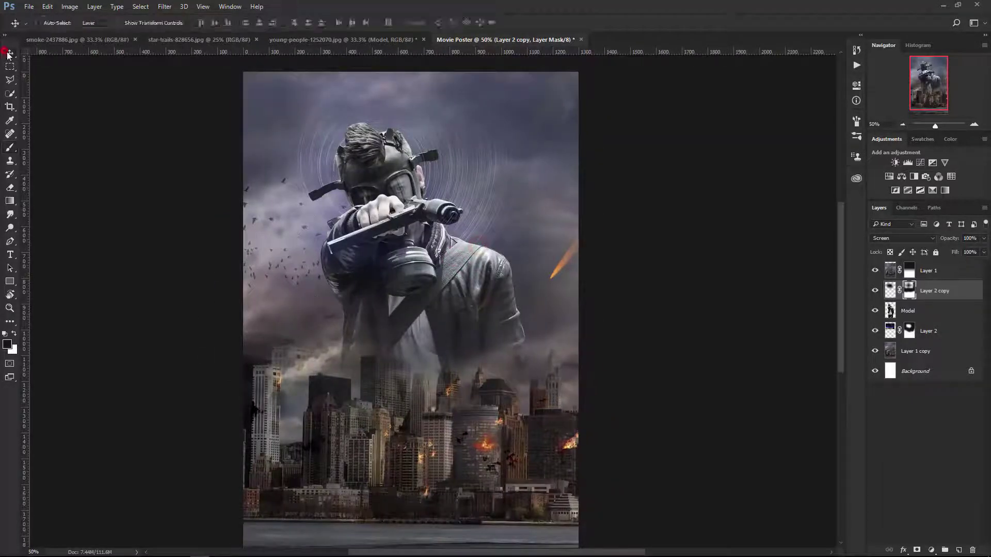
{"action": "scroll", "coordinate": [486, 249], "scroll_direction": "up", "scroll_amount": 1}
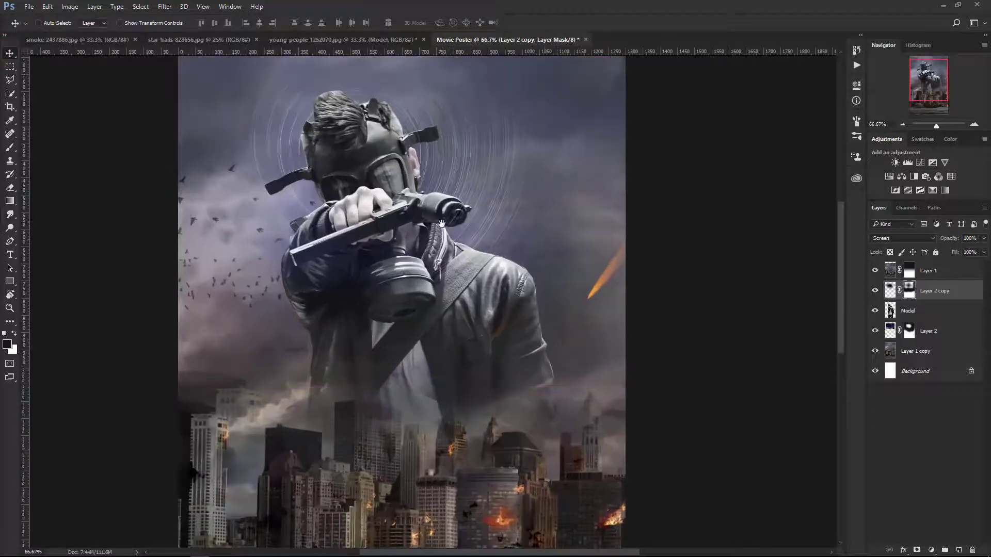
{"action": "scroll", "coordinate": [483, 286], "scroll_direction": "up", "scroll_amount": 1}
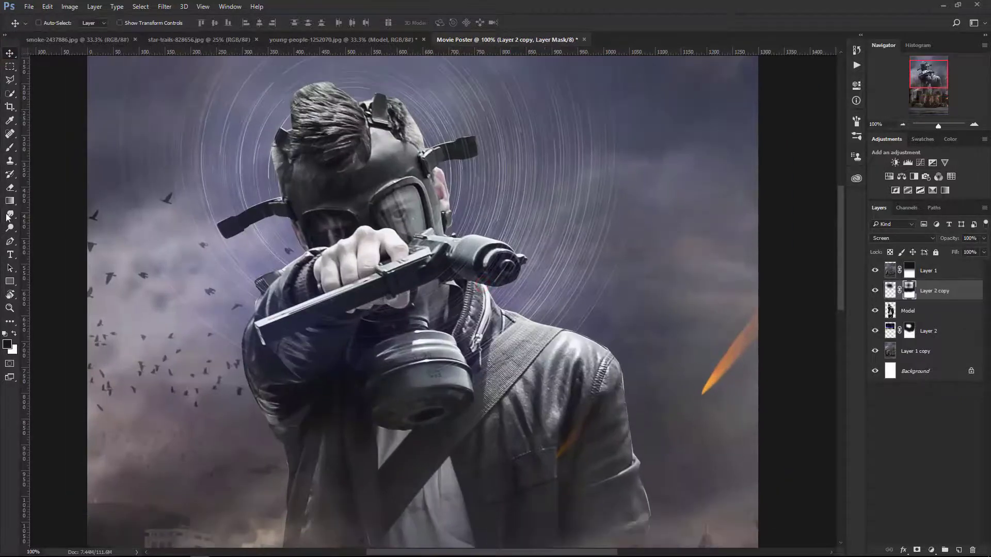
{"action": "left_click", "coordinate": [10, 148]}
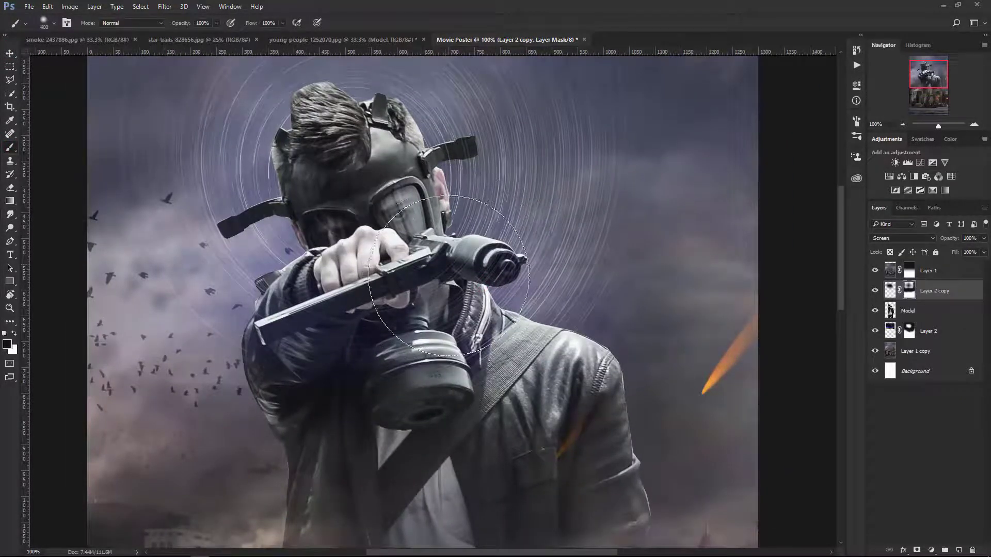
{"action": "key", "text": "bracketleft"}
{"action": "key", "text": "bracketleft"}
{"action": "key", "text": "bracketleft"}
Mask out the rings over the gun muzzle, gun body, sleeve and gunman.
{"action": "left_click", "coordinate": [499, 264]}
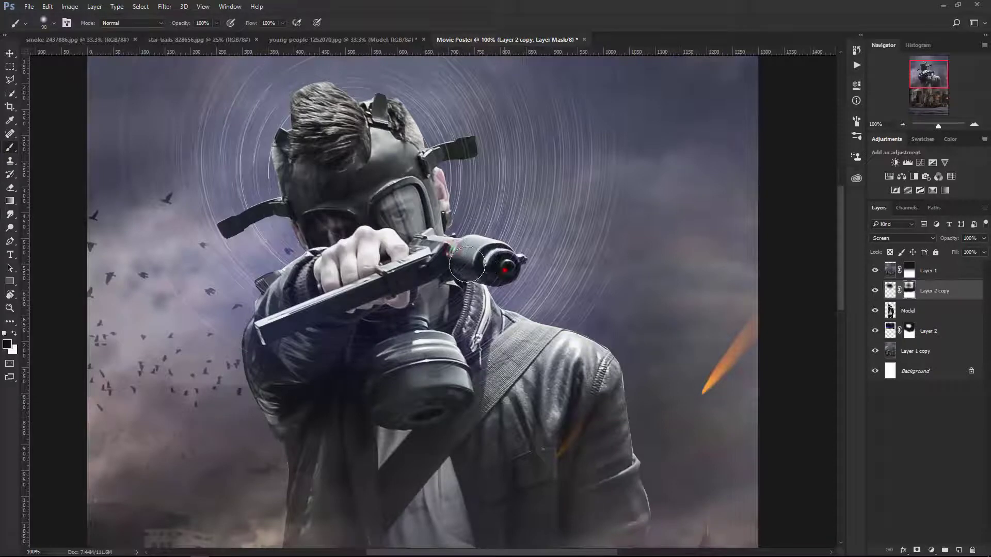
{"action": "key", "text": "ctrl+z"}
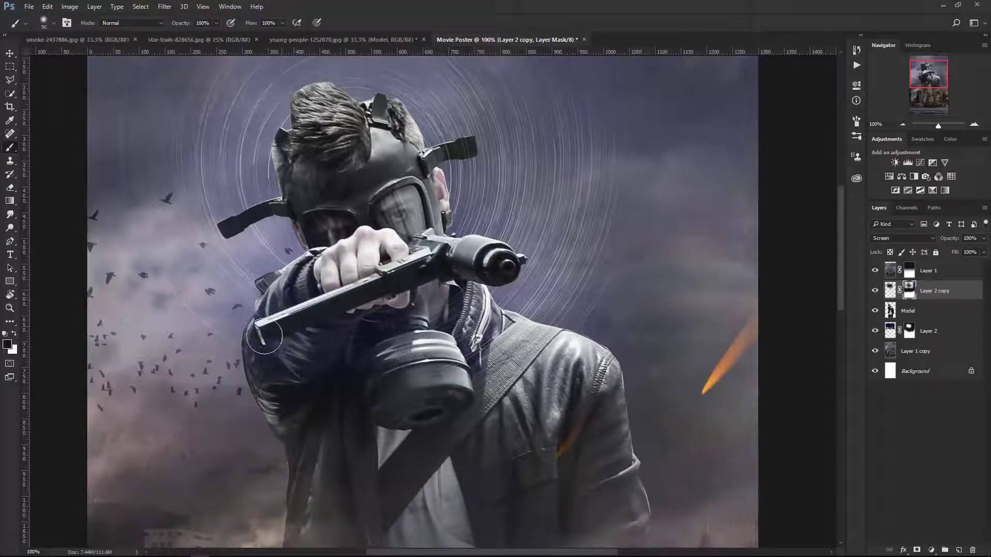
{"action": "left_click", "coordinate": [436, 261]}
{"action": "left_click_drag", "start_coordinate": [325, 283], "coordinate": [310, 289]}
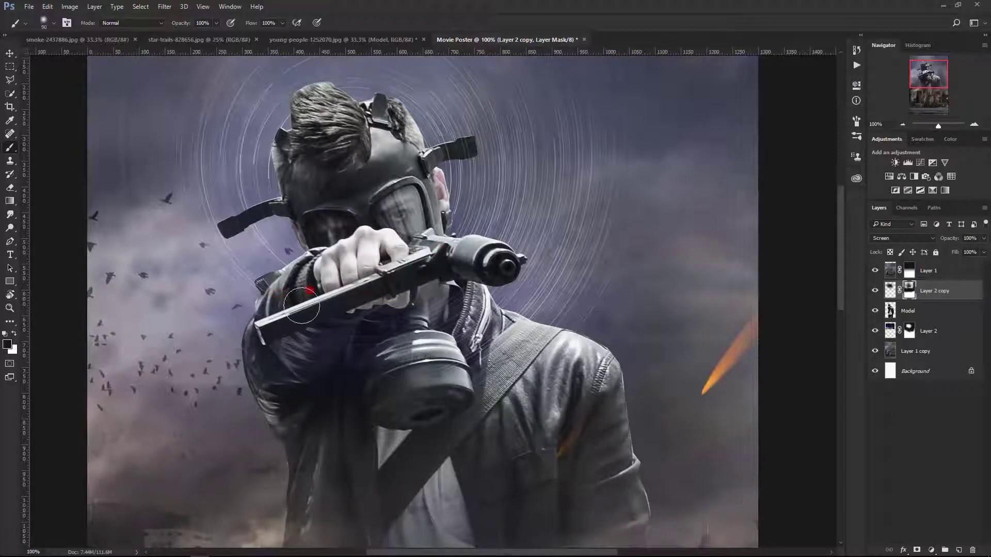
{"action": "left_click", "coordinate": [372, 184]}
{"action": "key", "text": "ctrl+alt+z"}
{"action": "key", "text": "ctrl+alt+z"}
{"action": "left_click", "coordinate": [319, 155]}
{"action": "key", "text": "ctrl+alt+z"}
{"action": "left_click", "coordinate": [496, 267]}
{"action": "key", "text": "ctrl+minus"}
{"action": "key", "text": "ctrl+minus"}
{"action": "key", "text": "ctrl+minus"}
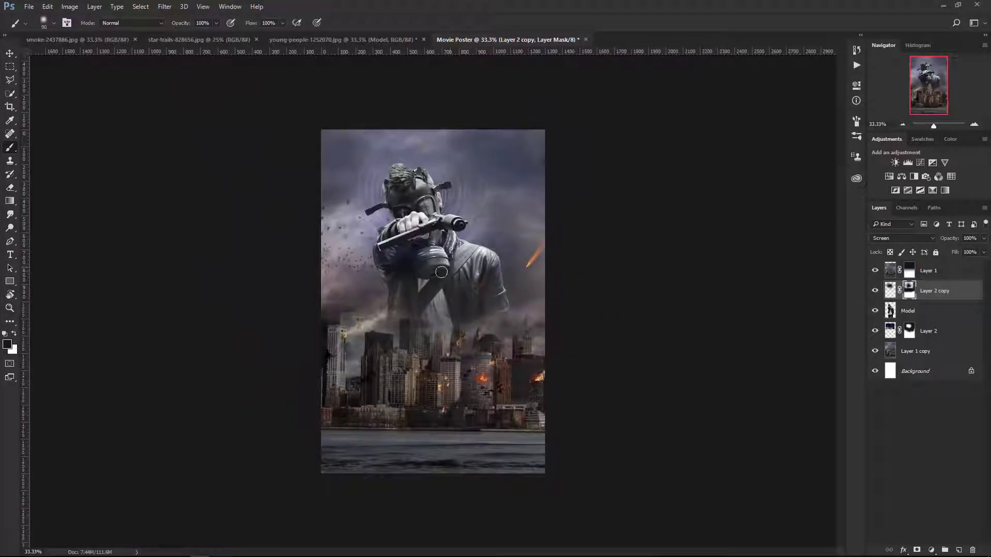
Drag the smoke-2437886.jpg image into Movie Poster as Layer 3 at the top of the stack.
{"action": "left_click", "coordinate": [10, 53]}
{"action": "left_click", "coordinate": [72, 39]}
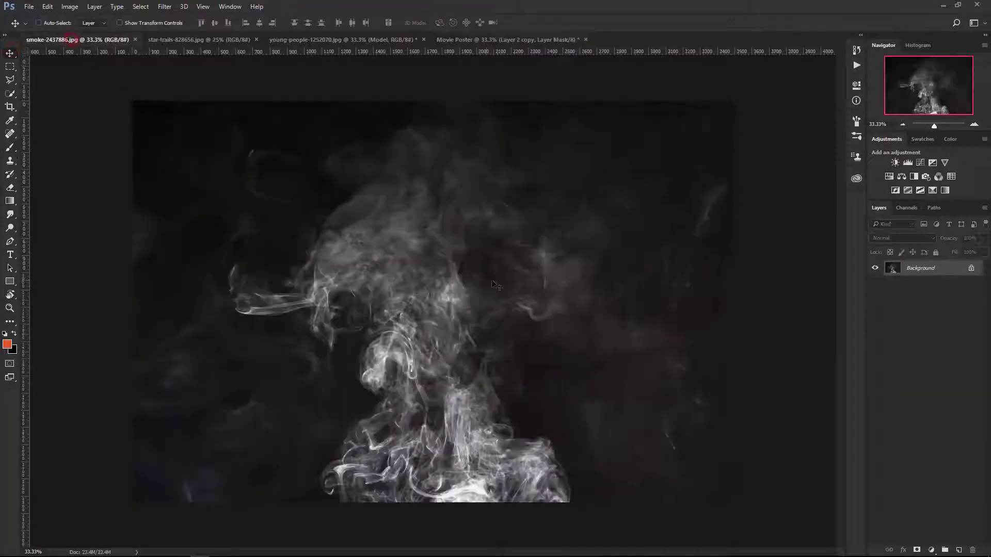
{"action": "mouse_move", "coordinate": [460, 304]}
{"action": "left_mouse_down"}
{"action": "mouse_move", "coordinate": [419, 269]}
{"action": "mouse_move", "coordinate": [416, 280]}
{"action": "left_mouse_up"}
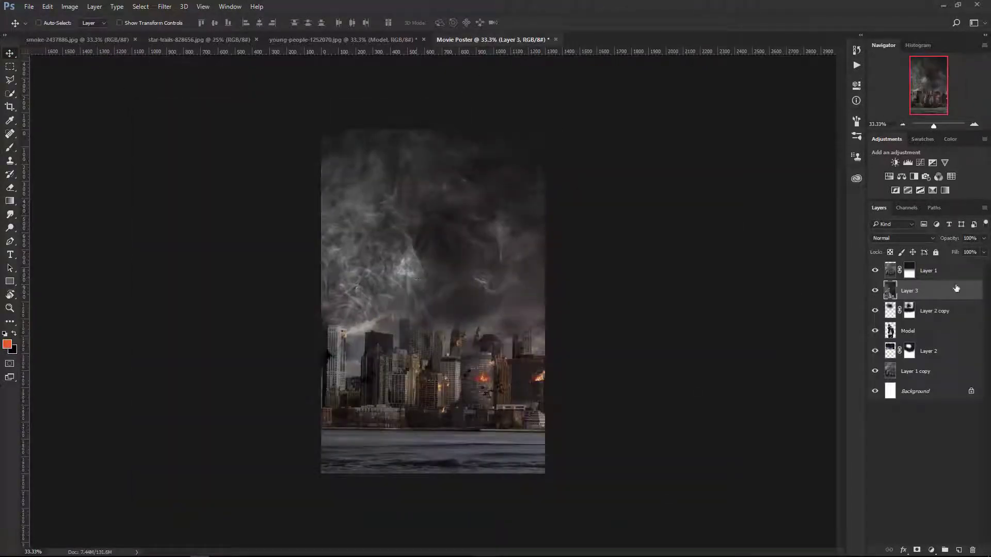
{"action": "left_click_drag", "start_coordinate": [955, 288], "coordinate": [939, 278]}
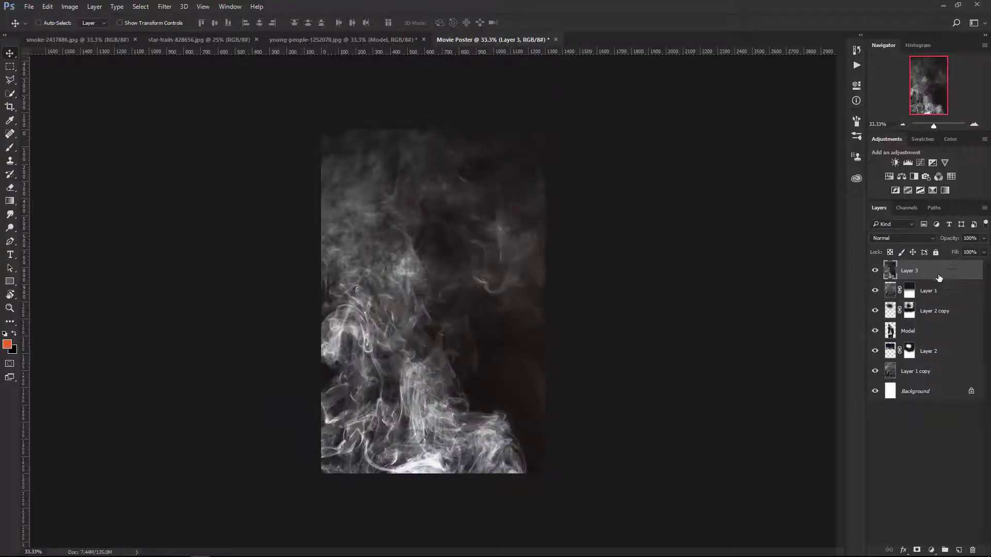
{"action": "key", "text": "ctrl+t"}
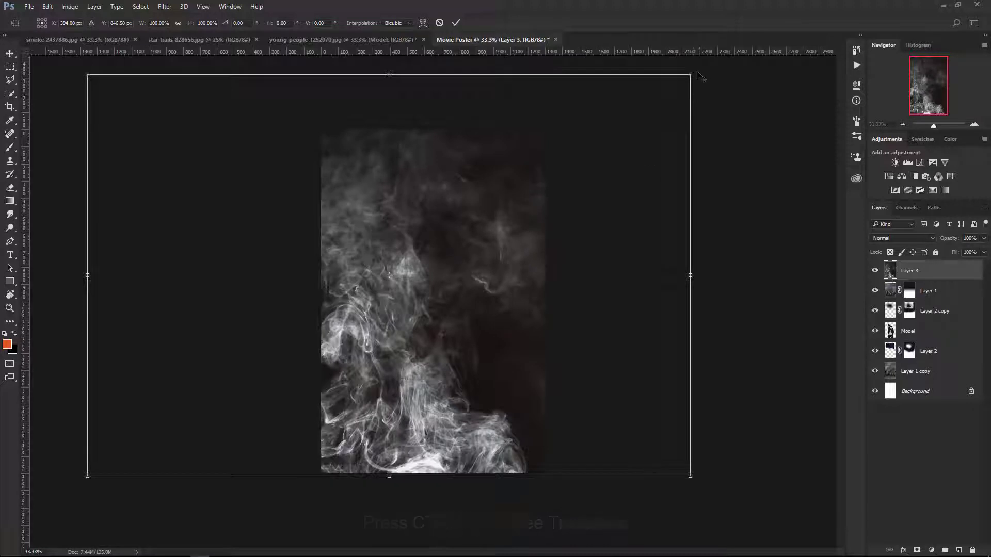
Flip Layer 3's smoke vertically and scale it to about 19% over the hand and pistol.
{"action": "left_click_drag", "start_coordinate": [691, 74], "coordinate": [526, 183]}
{"action": "left_click_drag", "start_coordinate": [439, 275], "coordinate": [483, 248]}
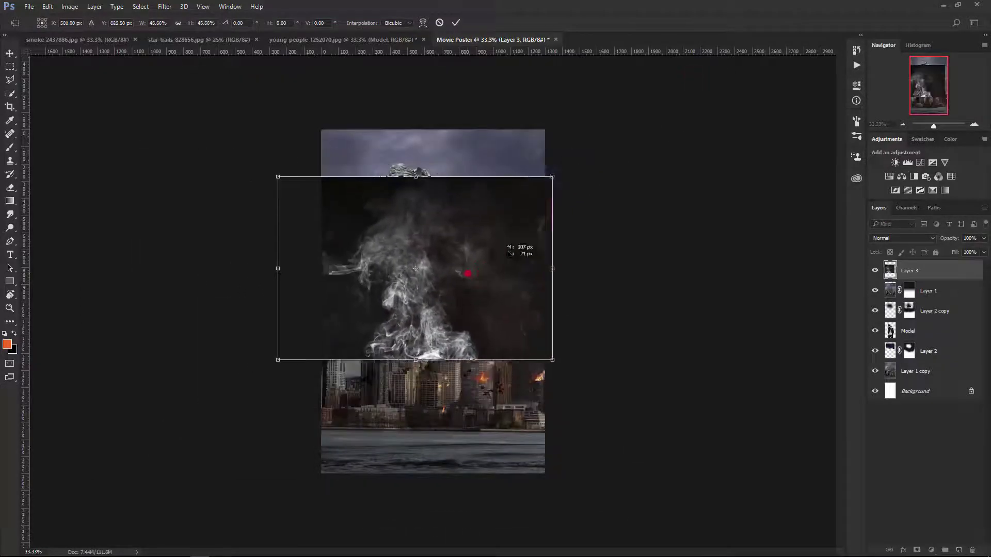
{"action": "right_click", "coordinate": [483, 248]}
{"action": "left_click", "coordinate": [511, 410]}
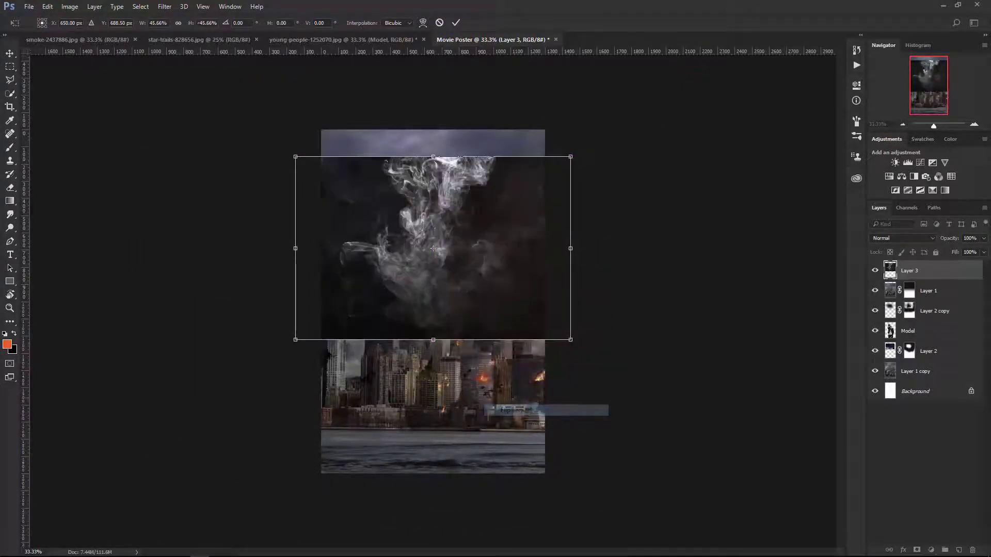
{"action": "left_click_drag", "start_coordinate": [484, 232], "coordinate": [498, 295]}
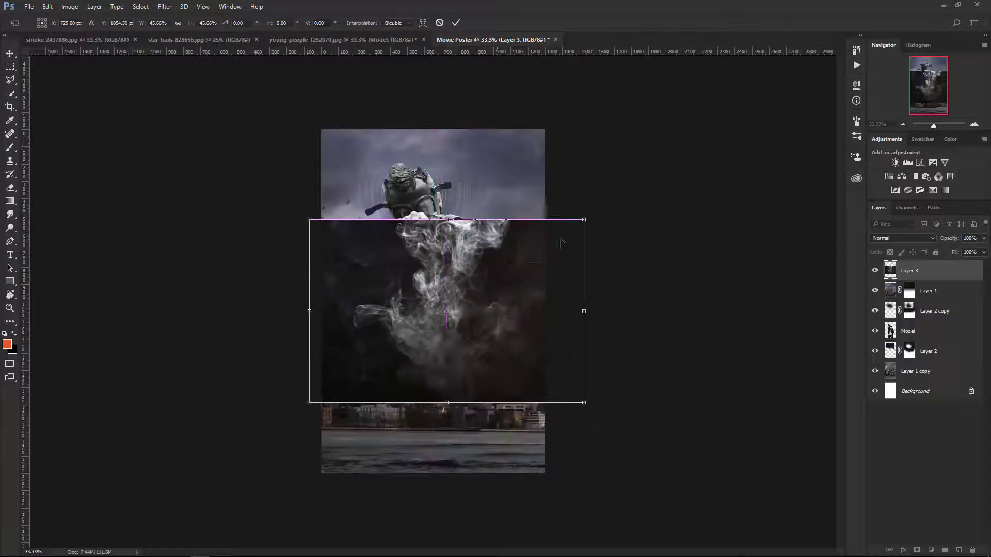
{"action": "left_click_drag", "start_coordinate": [585, 219], "coordinate": [548, 282]}
{"action": "left_click_drag", "start_coordinate": [500, 309], "coordinate": [491, 247]}
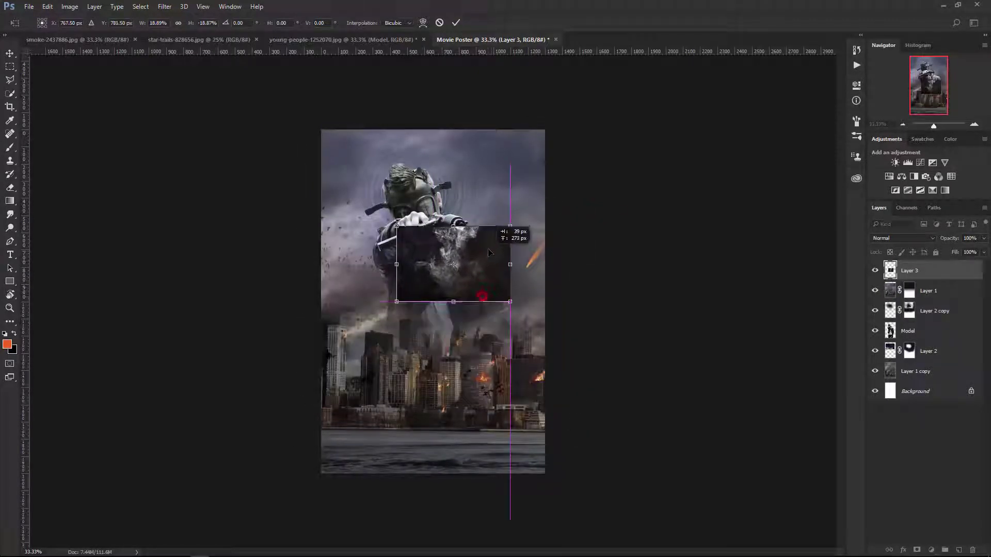
{"action": "left_click", "coordinate": [456, 23]}
{"action": "scroll", "coordinate": [460, 220], "scroll_direction": "up", "scroll_amount": 2}
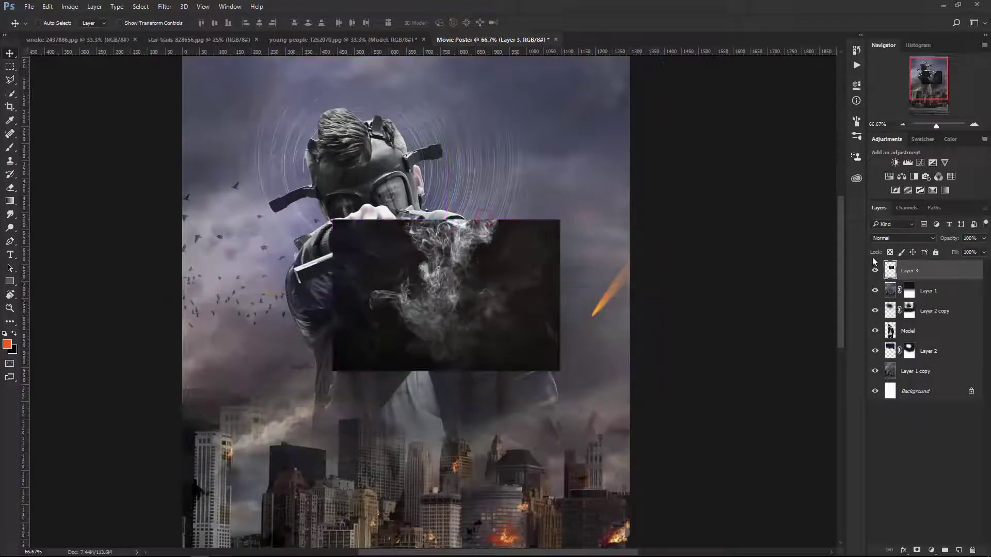
Set Layer 3 to Screen blending and apply Levels with midtones at 0.55.
{"action": "left_click", "coordinate": [903, 237]}
{"action": "left_click", "coordinate": [888, 309]}
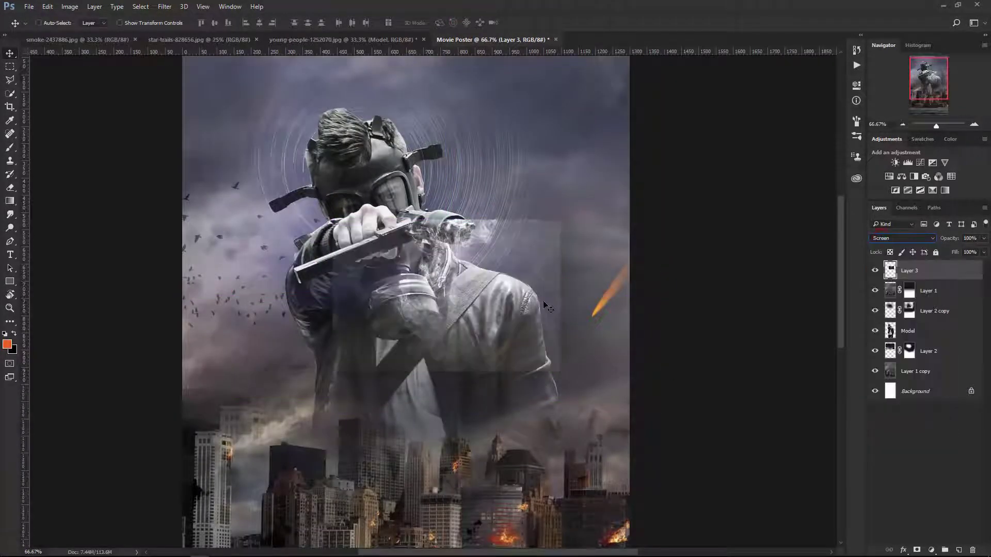
{"action": "left_click", "coordinate": [70, 6]}
{"action": "mouse_move", "coordinate": [85, 32]}
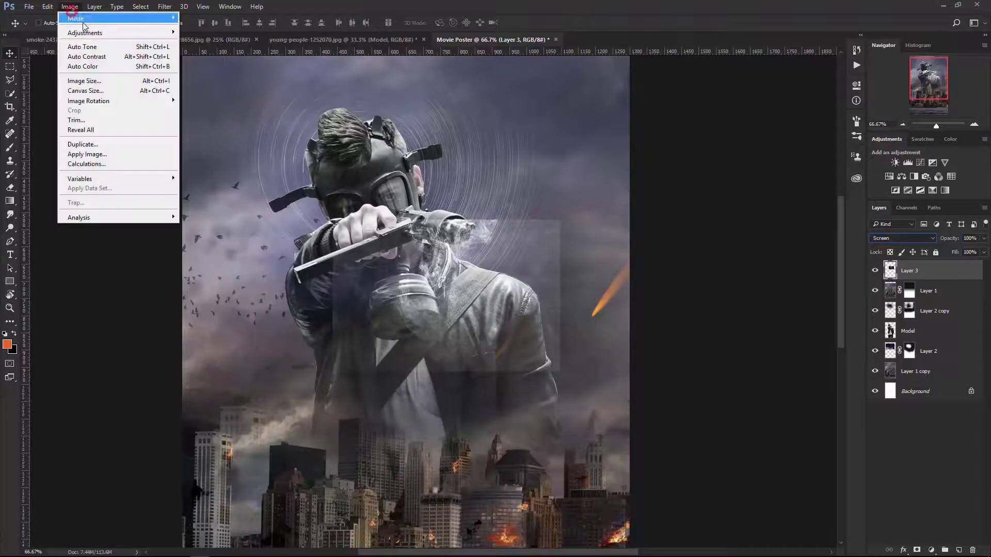
{"action": "left_click", "coordinate": [199, 40]}
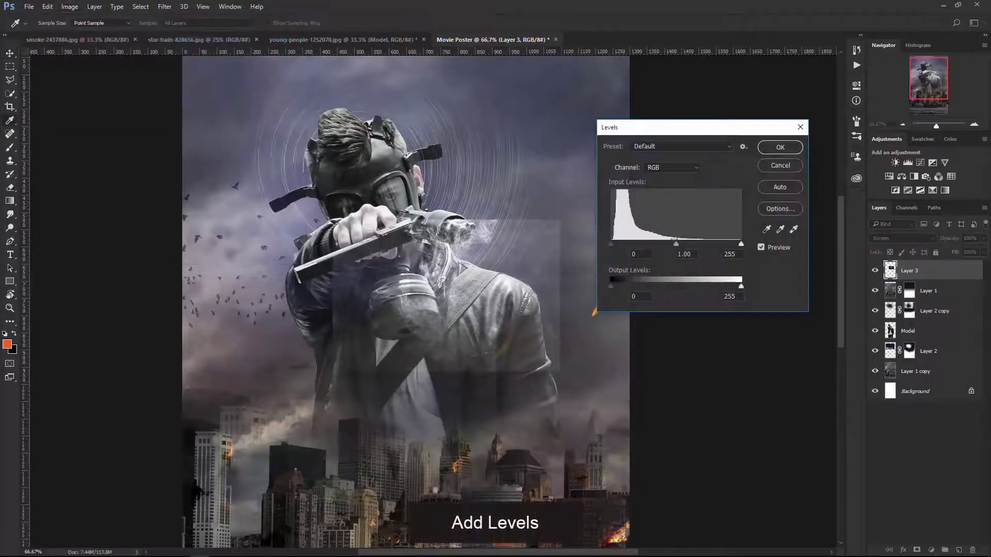
{"action": "left_click_drag", "start_coordinate": [688, 247], "coordinate": [698, 247]}
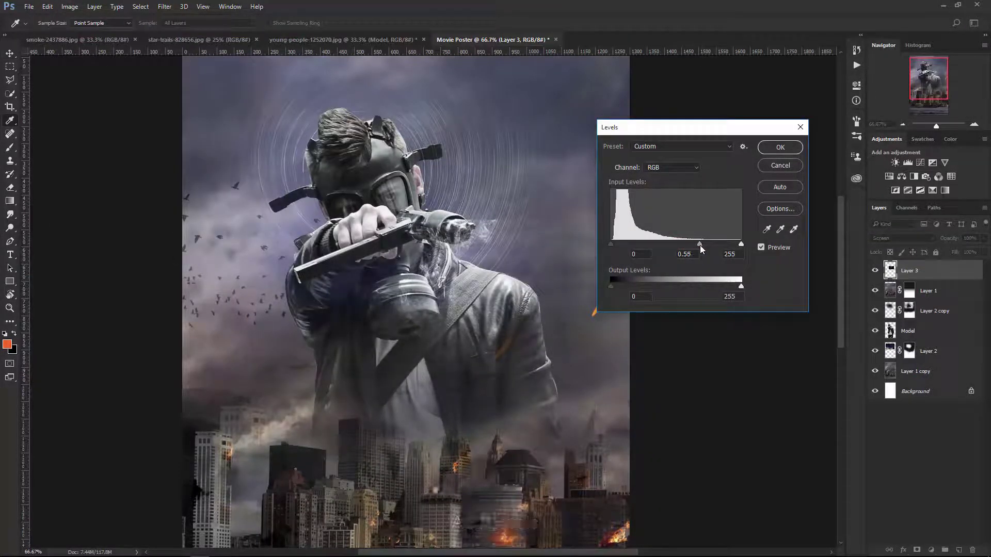
{"action": "left_click", "coordinate": [780, 147]}
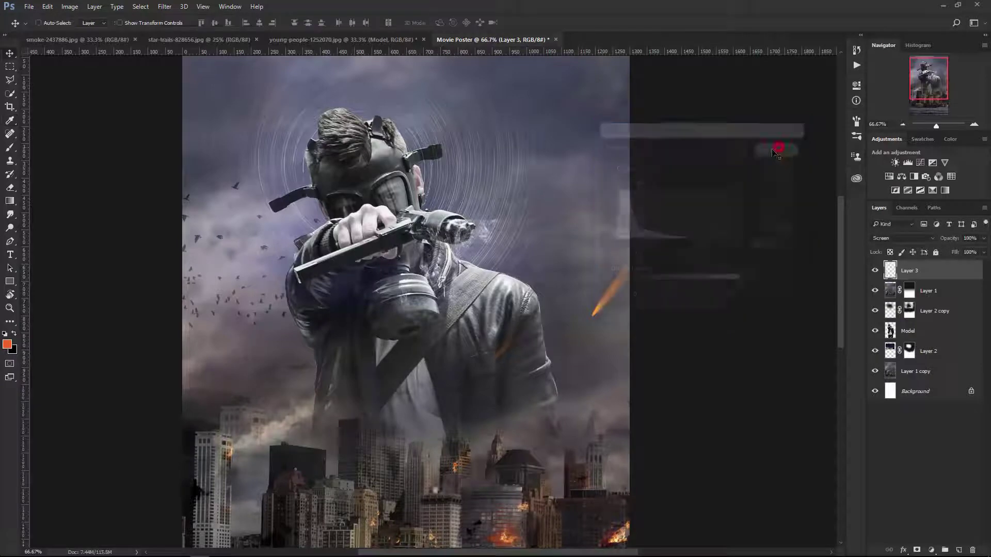
{"action": "left_click", "coordinate": [479, 238], "text": "ctrl"}
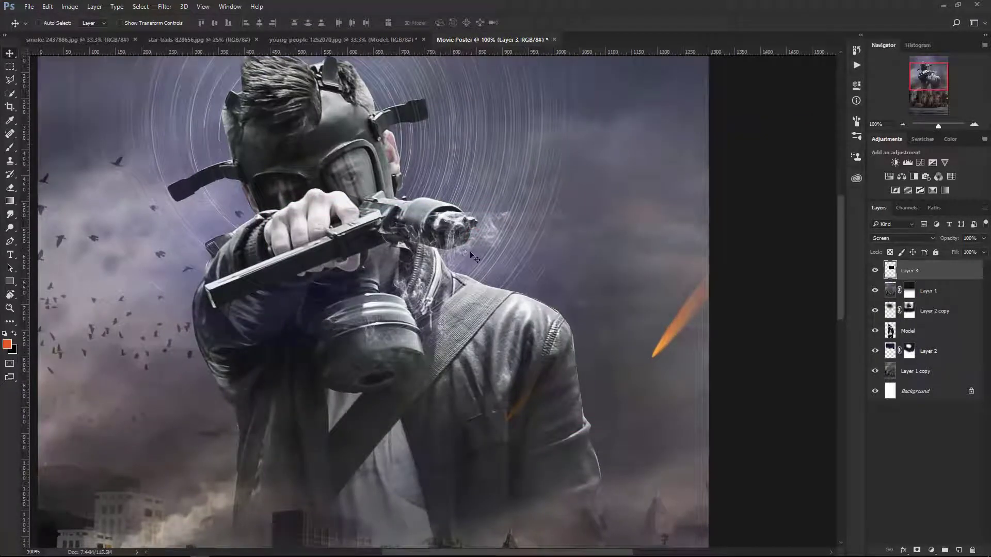
Add a layer mask to the smoke and nudge it 10 px right and 11 px down.
{"action": "left_click", "coordinate": [917, 550]}
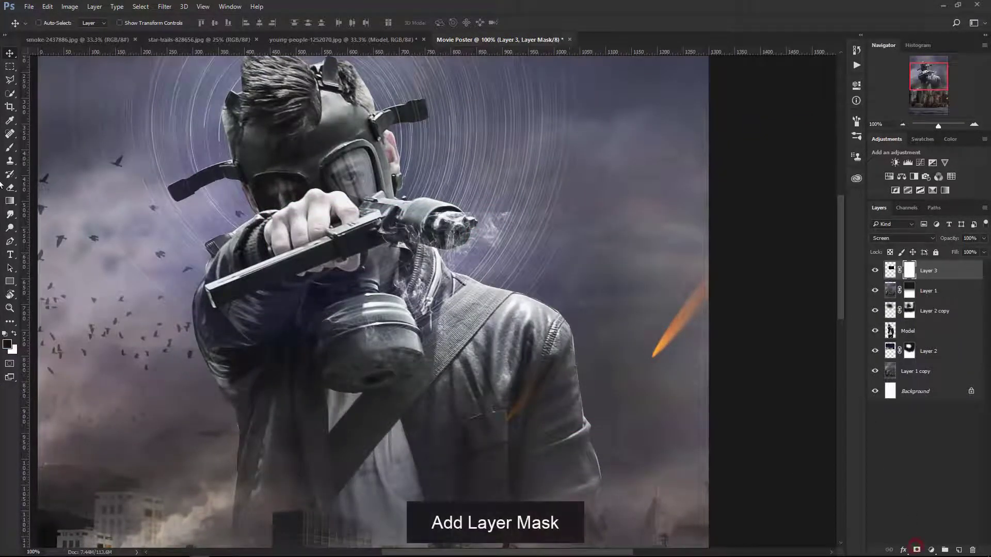
{"action": "left_click", "coordinate": [7, 149]}
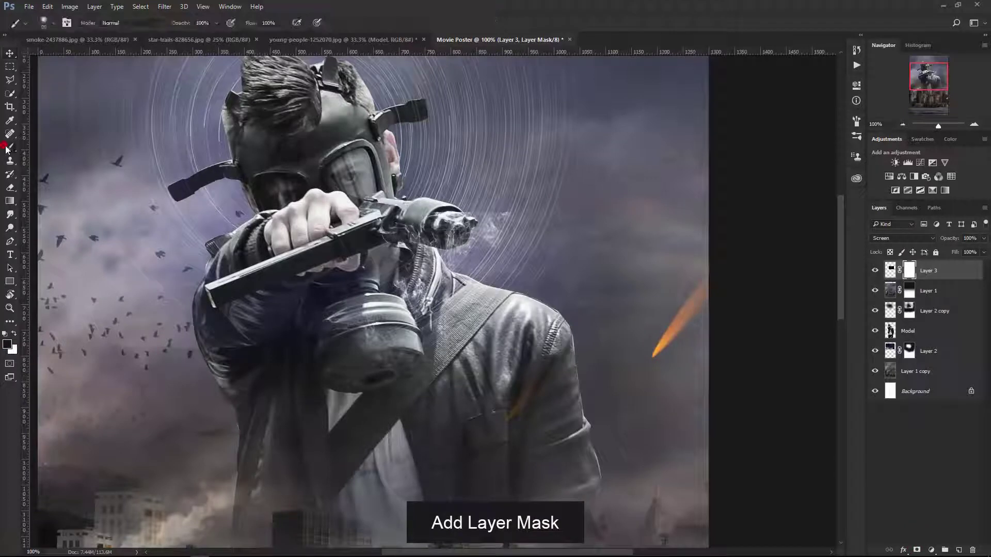
{"action": "left_click", "coordinate": [9, 54]}
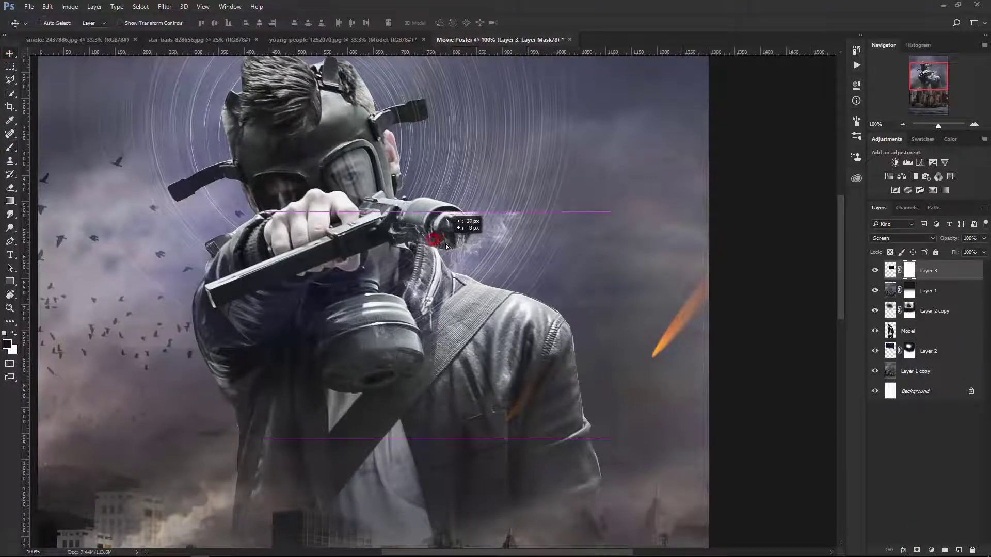
{"action": "left_click_drag", "start_coordinate": [432, 242], "coordinate": [410, 250]}
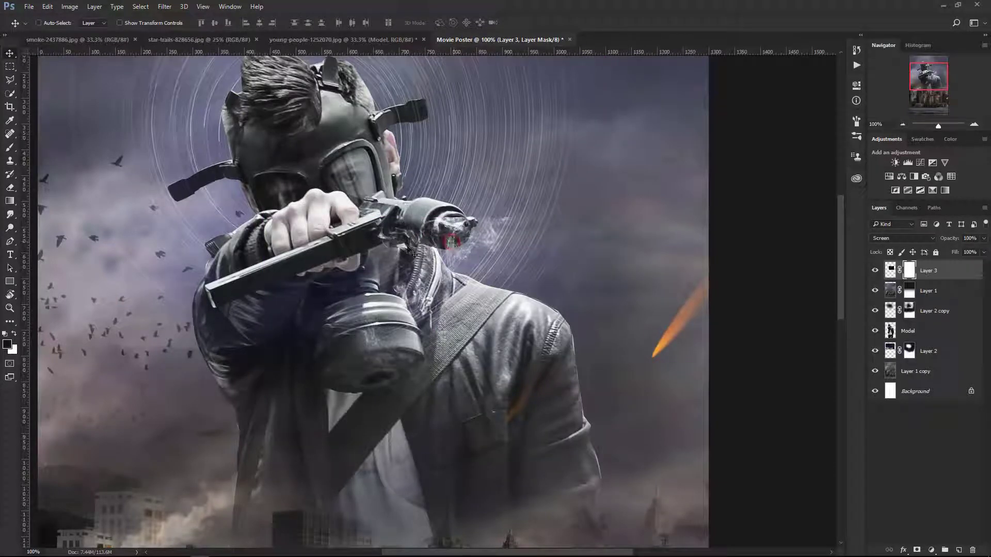
Paint out the smoke covering the gun muzzle, barrel and hand on the mask.
{"action": "left_click", "coordinate": [9, 148]}
{"action": "mouse_move", "coordinate": [435, 209]}
{"action": "left_mouse_down"}
{"action": "mouse_move", "coordinate": [460, 222]}
{"action": "mouse_move", "coordinate": [480, 216]}
{"action": "left_mouse_up"}
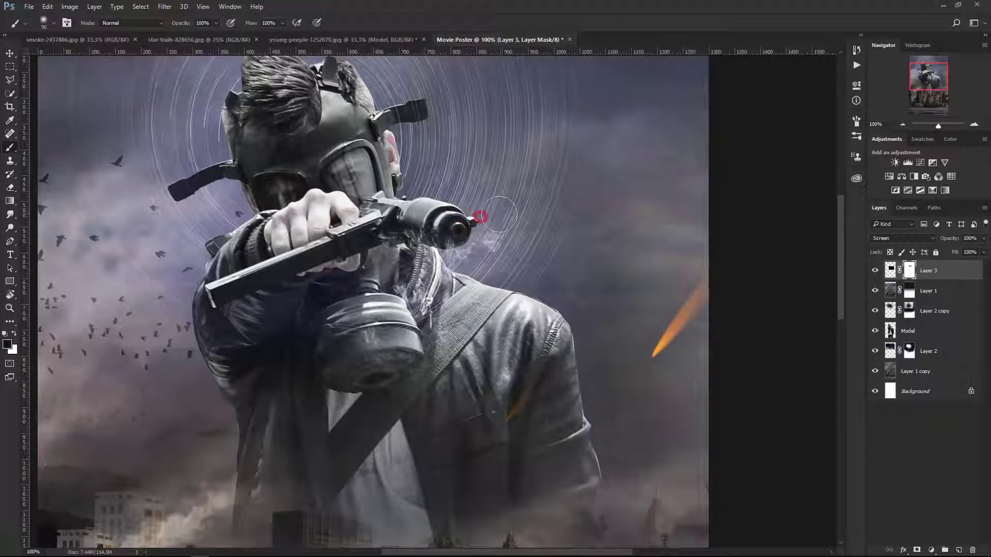
{"action": "left_click_drag", "start_coordinate": [413, 227], "coordinate": [315, 242]}
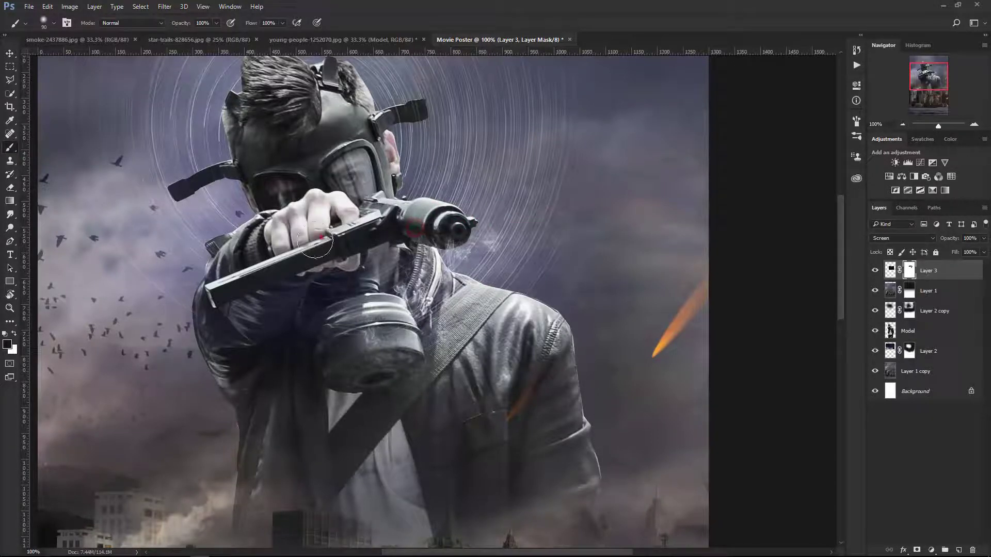
{"action": "key", "text": "ctrl+minus"}
{"action": "key", "text": "ctrl+minus"}
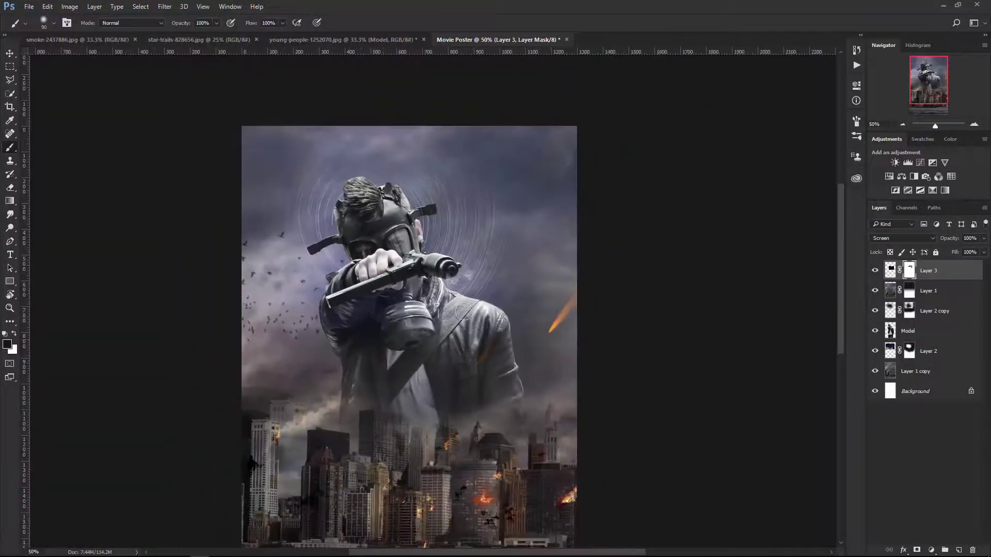
{"action": "key", "text": "ctrl+minus"}
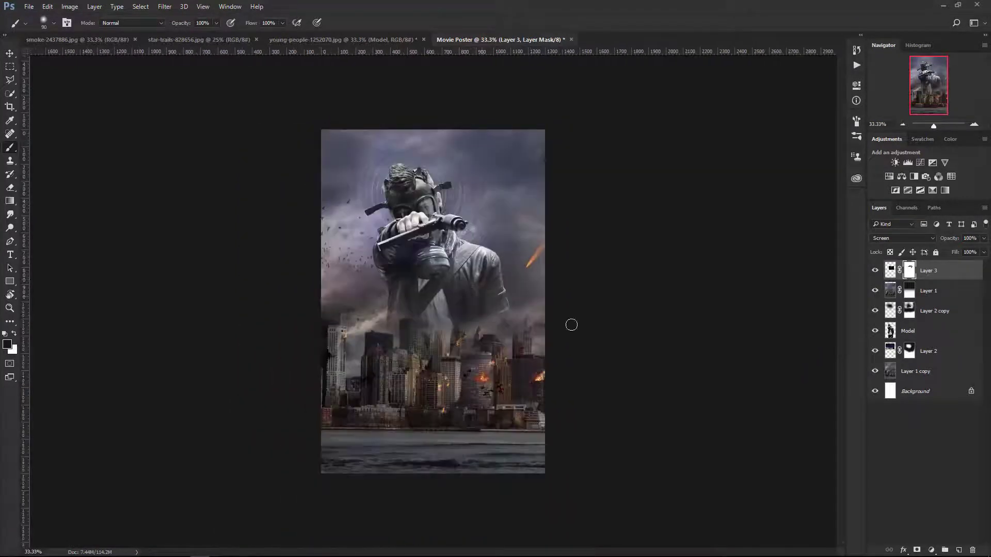
{"action": "left_click", "coordinate": [931, 372], "text": "shift"}
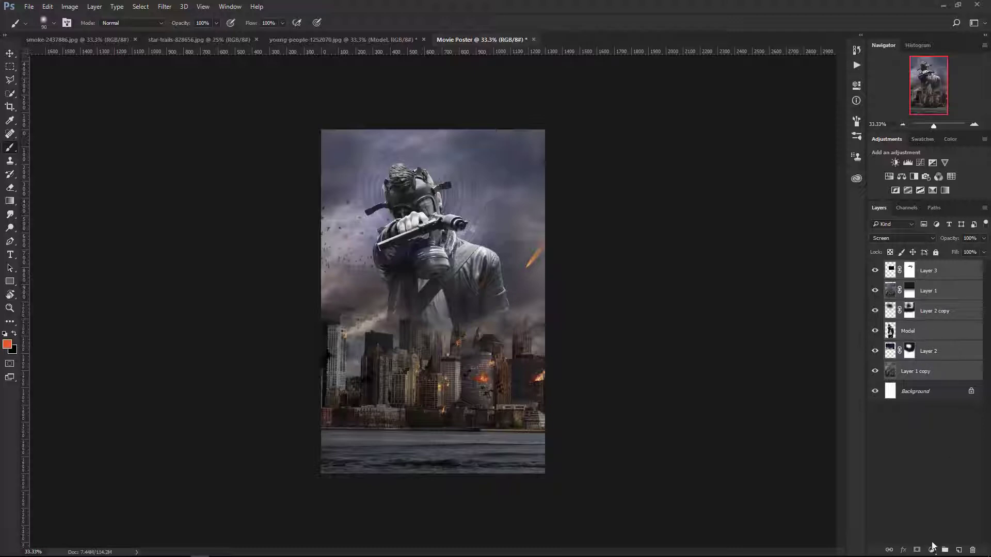
Add a Photo Filter adjustment layer above Layer 3 at 55% density, blended as Soft Light.
{"action": "left_click", "coordinate": [947, 273]}
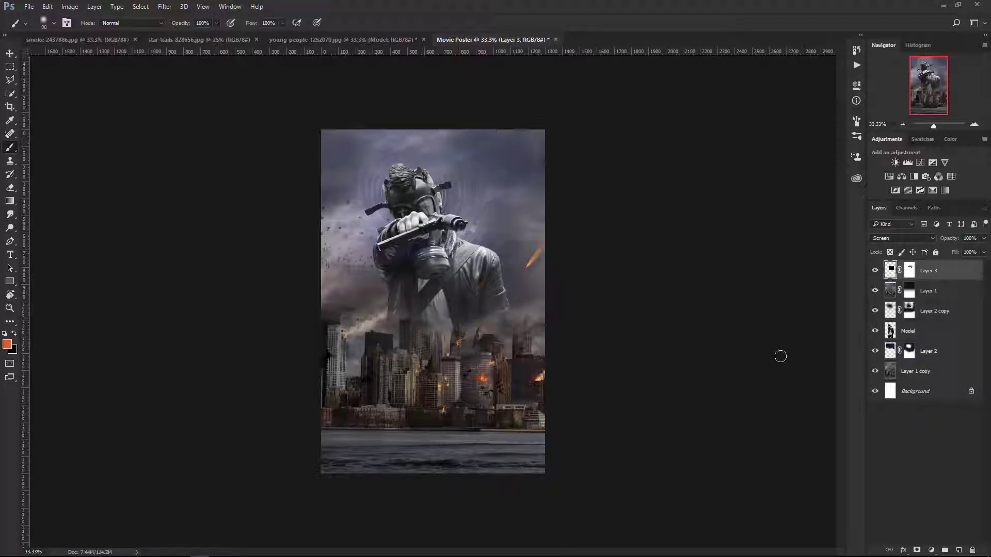
{"action": "left_click", "coordinate": [931, 550]}
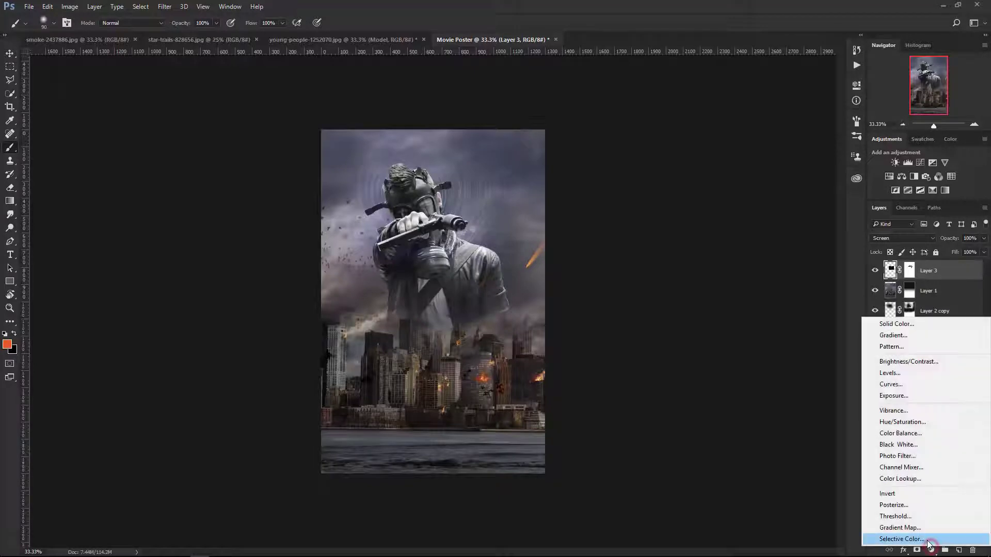
{"action": "left_click", "coordinate": [910, 456]}
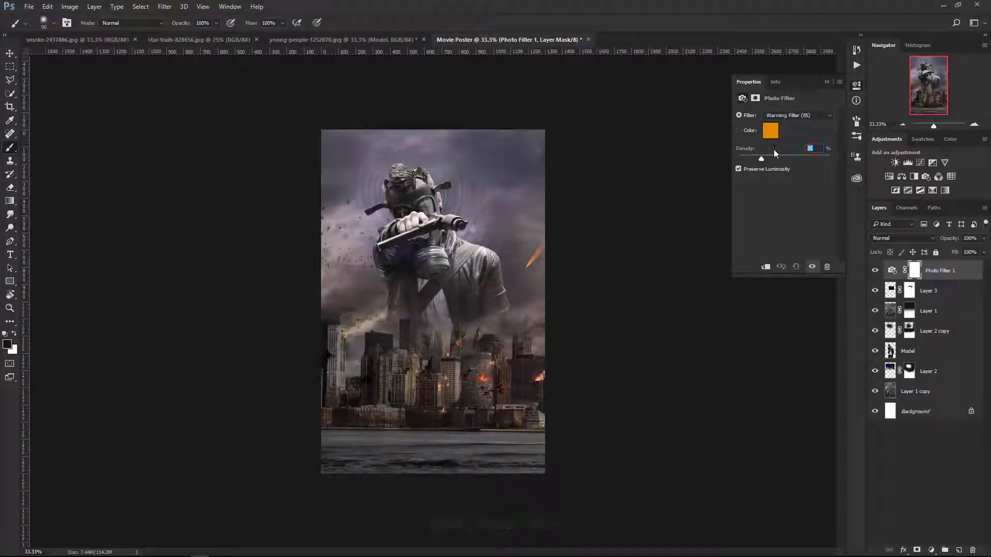
{"action": "type", "text": "55"}
{"action": "key", "text": "Return"}
{"action": "left_click", "coordinate": [826, 82]}
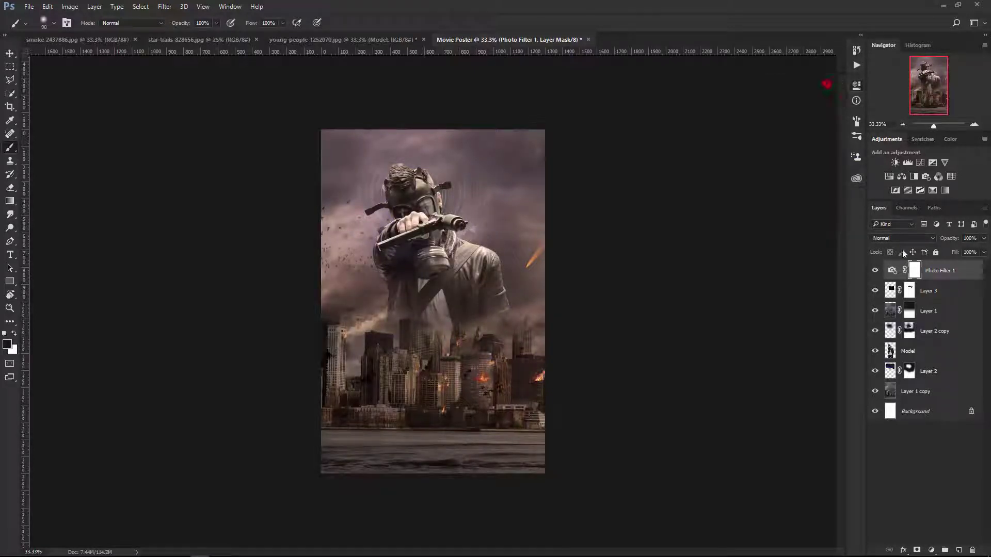
{"action": "left_click", "coordinate": [902, 237]}
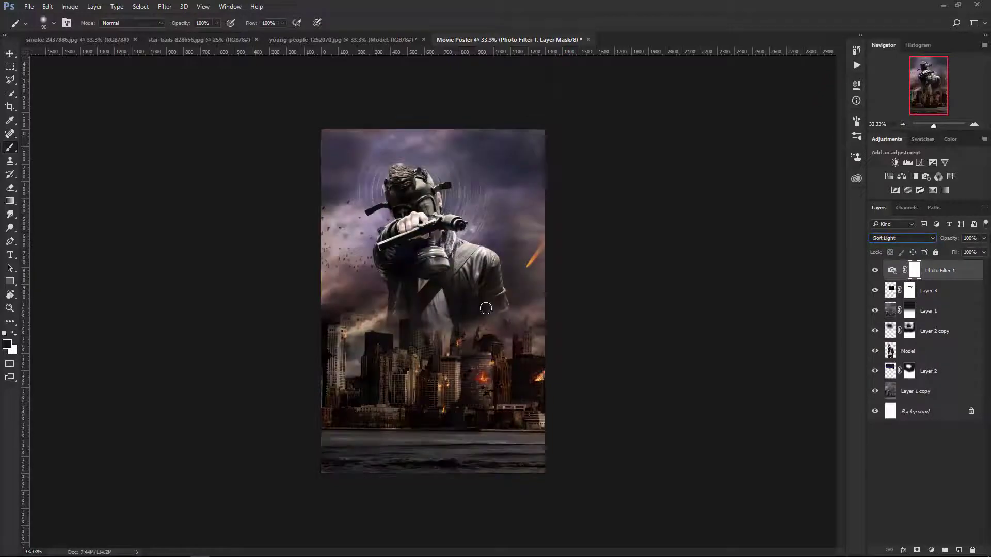
{"action": "scroll", "coordinate": [459, 205], "scroll_direction": "up", "scroll_amount": 1}
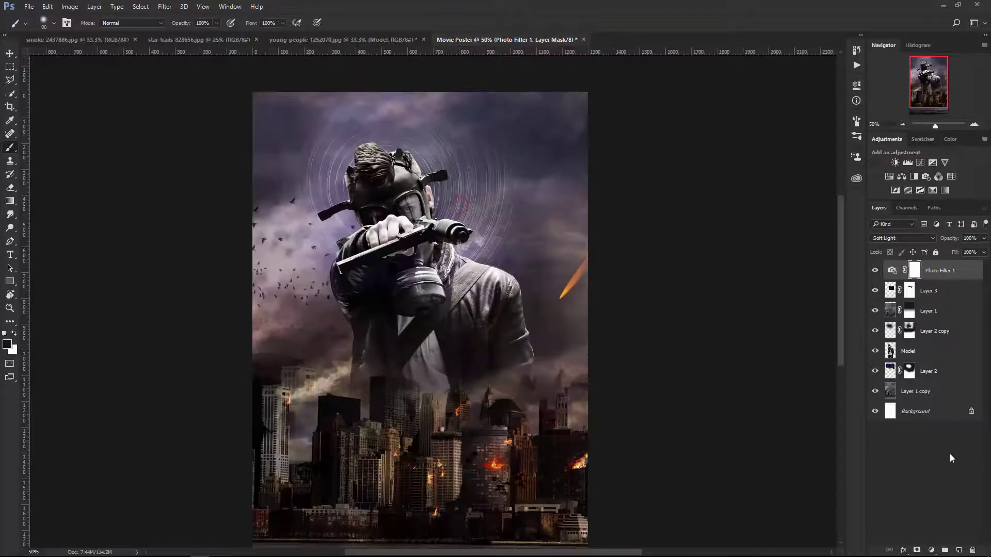
Add a Color Lookup adjustment layer using the Kodak 5205 Fuji 3510 LUT.
{"action": "left_click", "coordinate": [933, 550]}
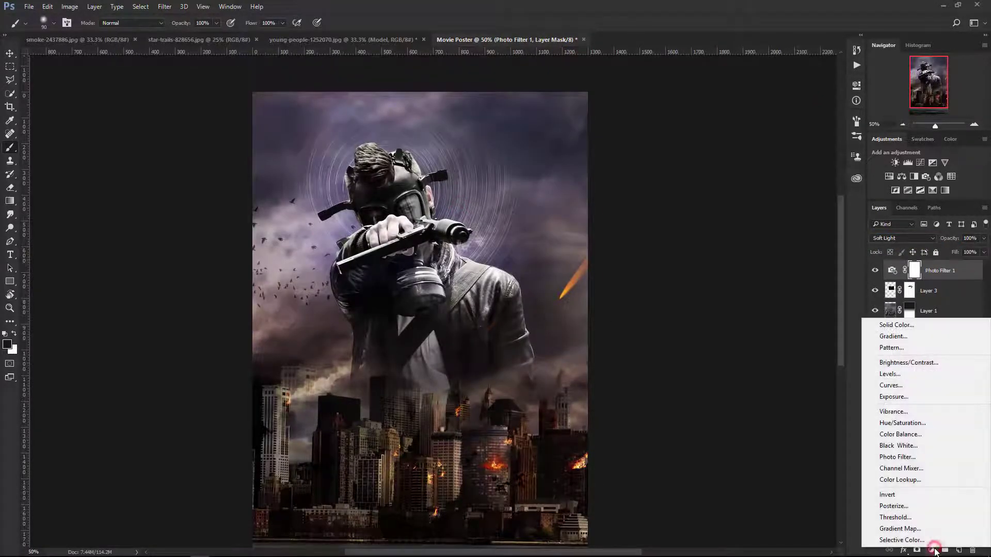
{"action": "left_click", "coordinate": [921, 485]}
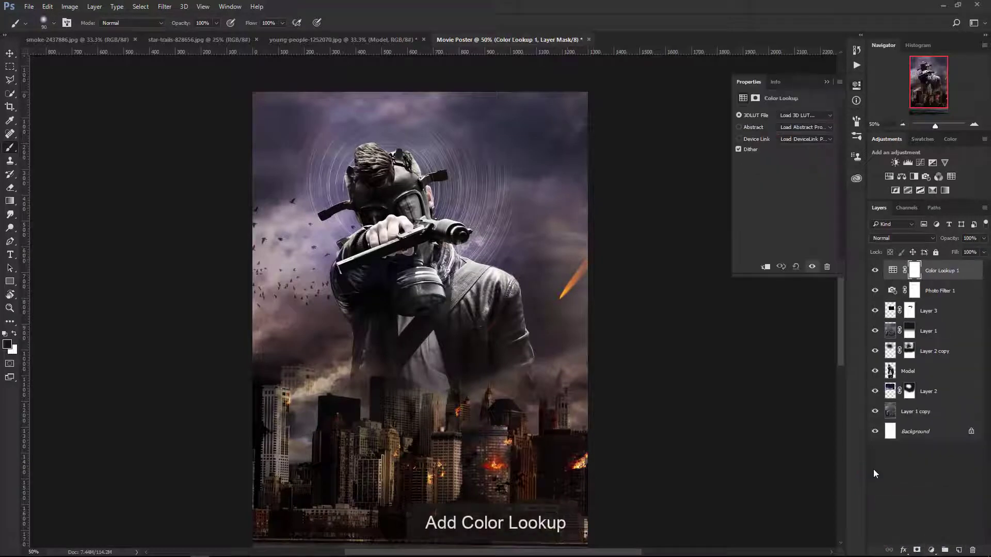
{"action": "left_click", "coordinate": [797, 116]}
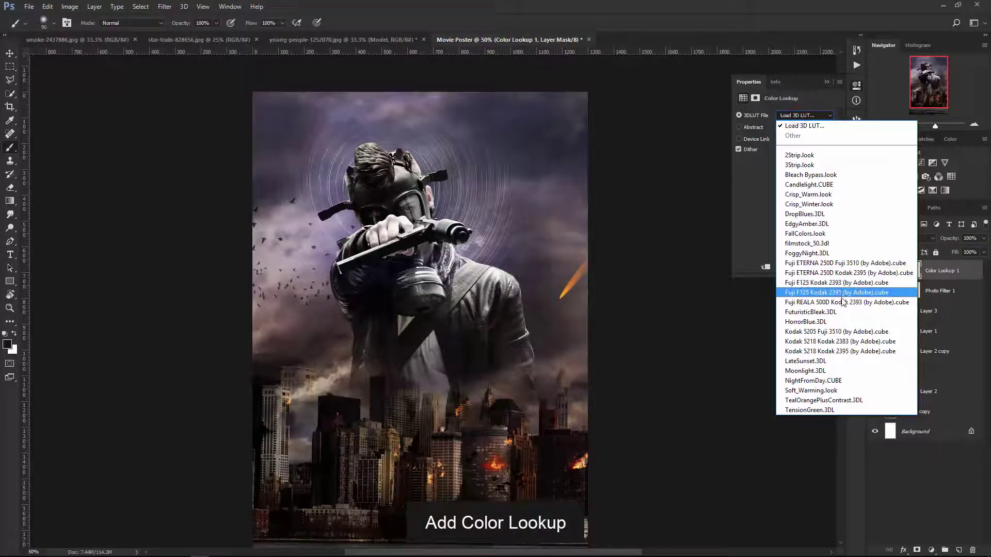
{"action": "left_click", "coordinate": [840, 333]}
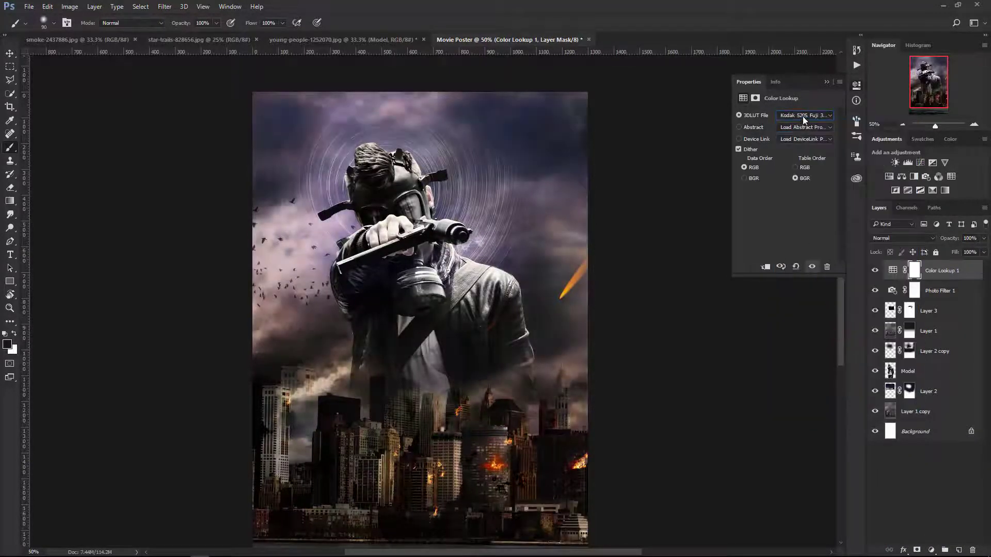
{"action": "left_click", "coordinate": [828, 82]}
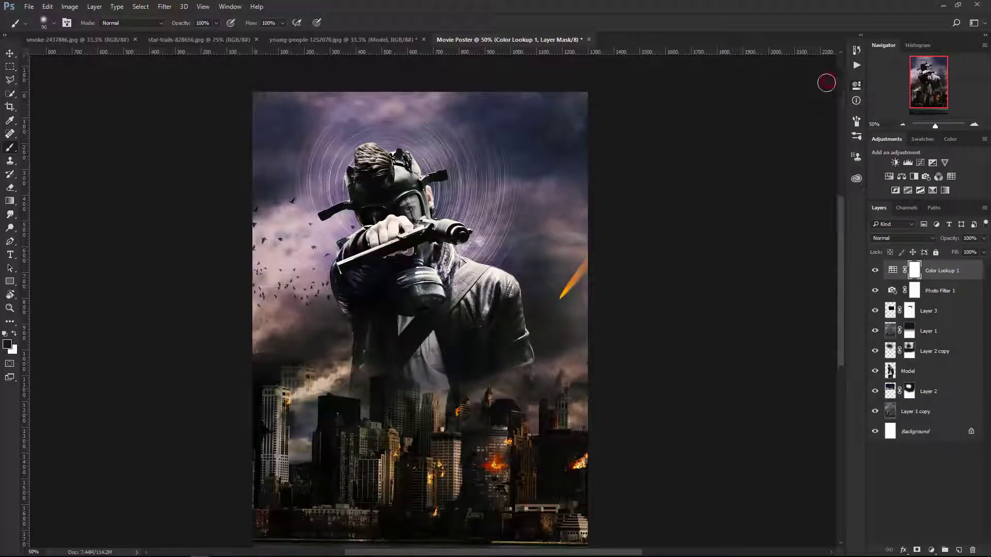
{"action": "mouse_move", "coordinate": [644, 276]}
{"action": "left_mouse_down"}
{"action": "mouse_move", "coordinate": [452, 279]}
{"action": "mouse_move", "coordinate": [439, 252]}
{"action": "left_mouse_up"}
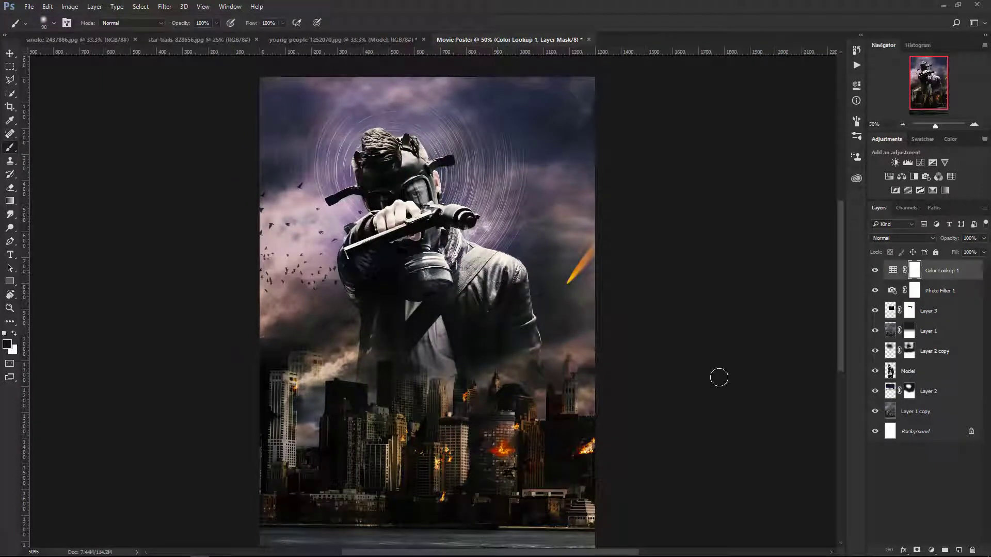
Add Layer 4, paint a large soft orange dab over the city, and blend it Hard Light.
{"action": "left_click", "coordinate": [960, 550]}
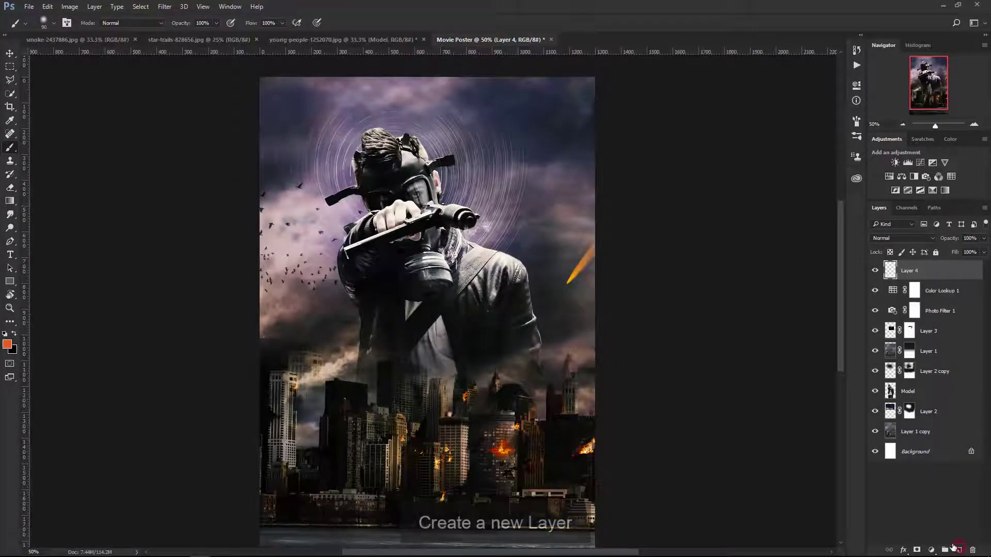
{"action": "left_click", "coordinate": [7, 344]}
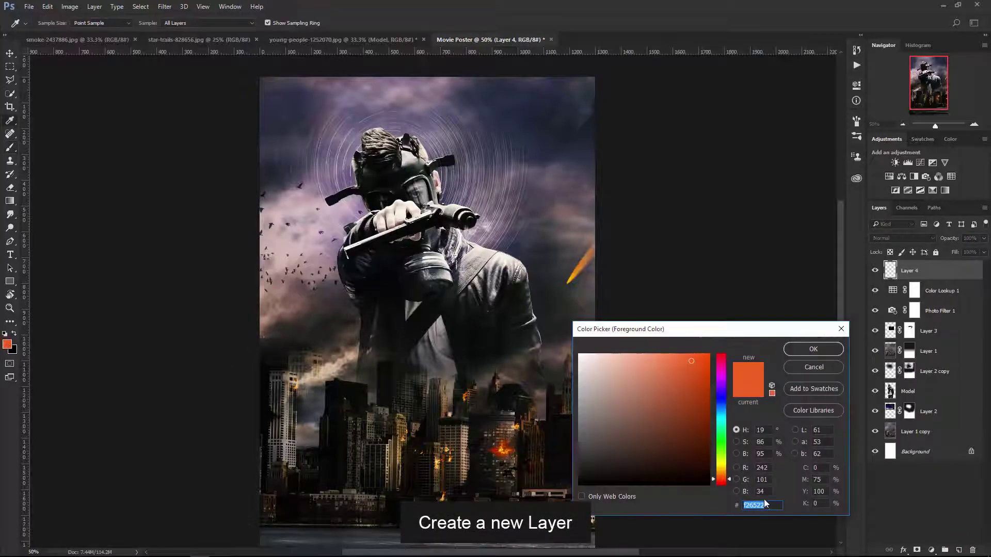
{"action": "left_click", "coordinate": [814, 349]}
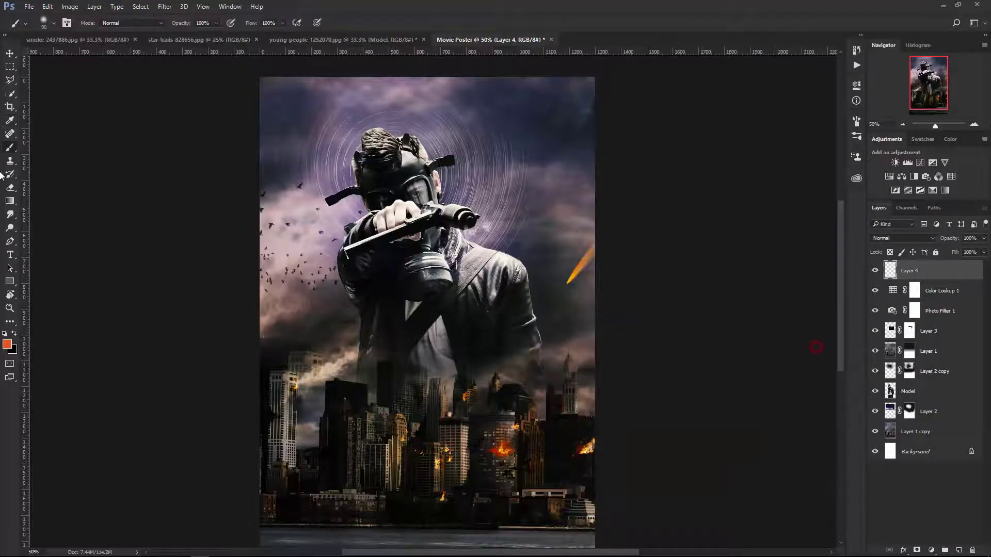
{"action": "scroll", "coordinate": [419, 255], "scroll_direction": "down", "scroll_amount": 1}
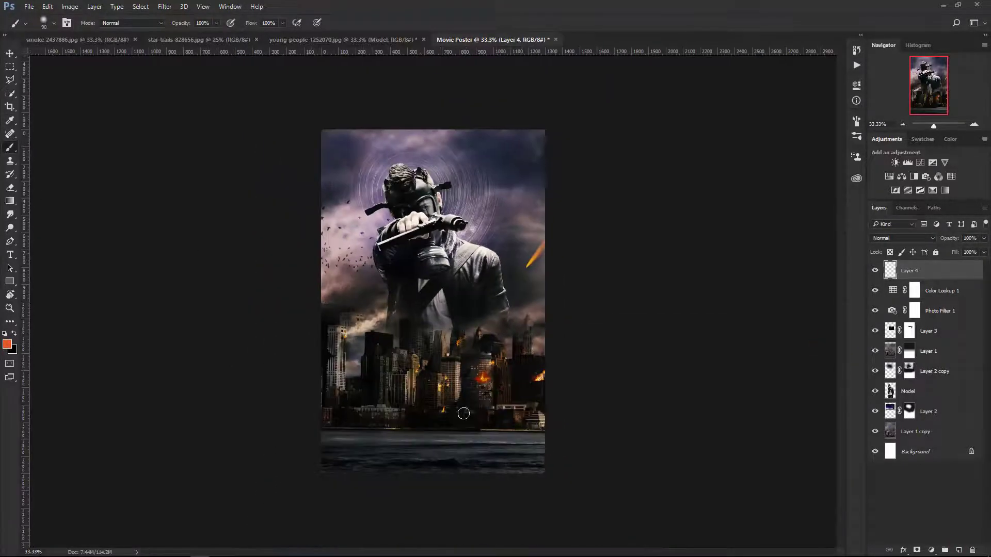
{"action": "key", "text": "bracketright"}
{"action": "key", "text": "bracketright"}
{"action": "key", "text": "bracketright"}
{"action": "key", "text": "bracketright"}
{"action": "key", "text": "bracketright"}
{"action": "key", "text": "bracketright"}
{"action": "key", "text": "bracketright"}
{"action": "key", "text": "bracketright"}
{"action": "key", "text": "bracketright"}
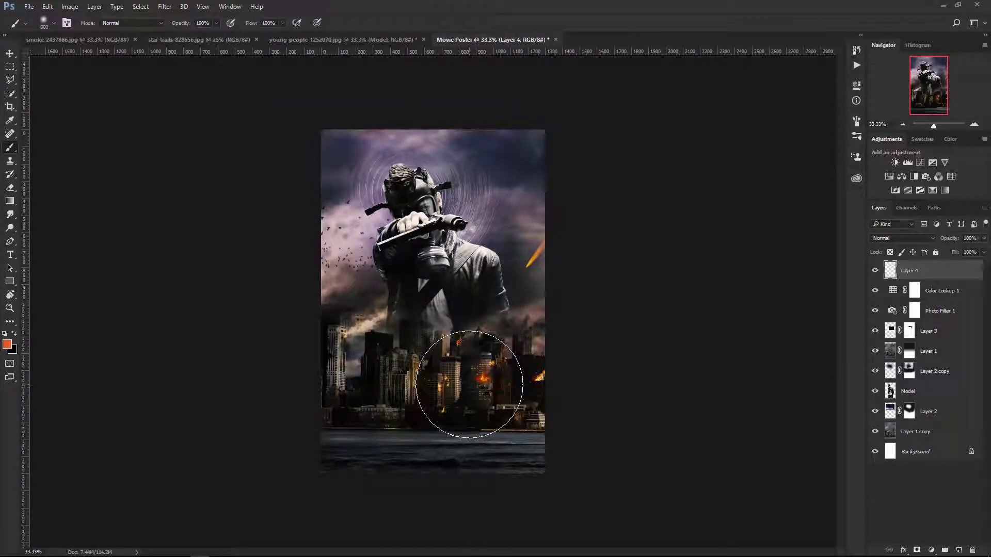
{"action": "left_click", "coordinate": [468, 384]}
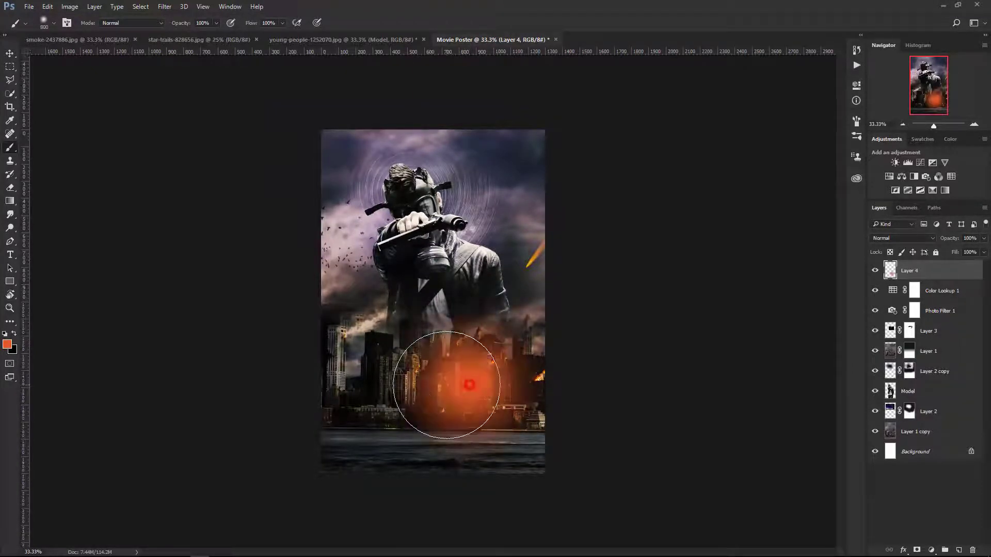
{"action": "left_click", "coordinate": [906, 238]}
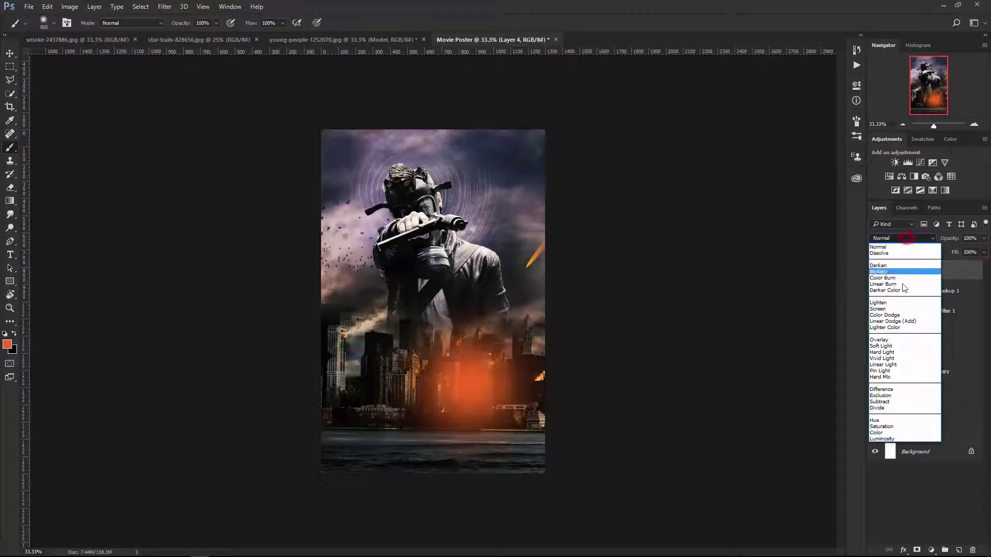
{"action": "left_click", "coordinate": [886, 352]}
Stretch the glow wide across the skyline and lower Layer 4's opacity to 64%.
{"action": "left_click", "coordinate": [9, 53]}
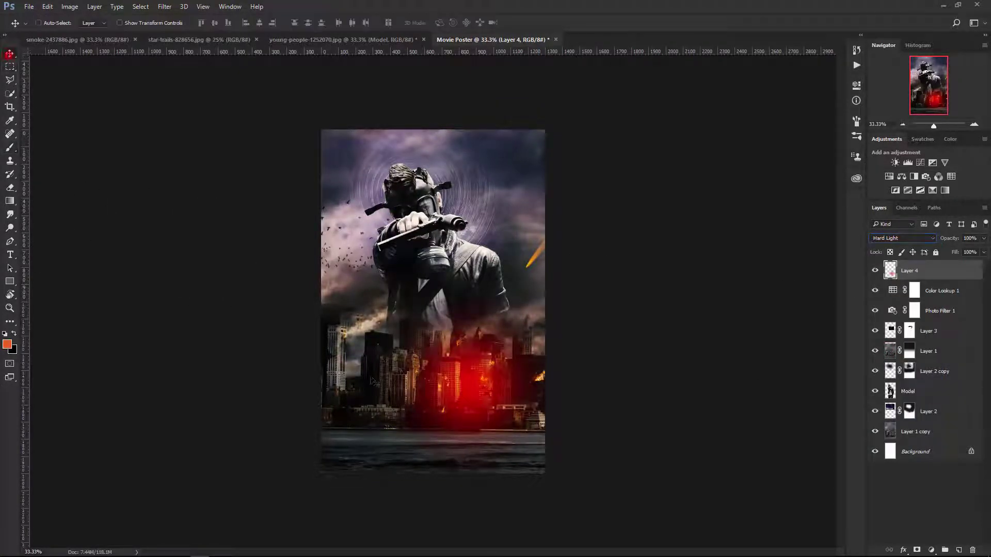
{"action": "key", "text": "ctrl+t"}
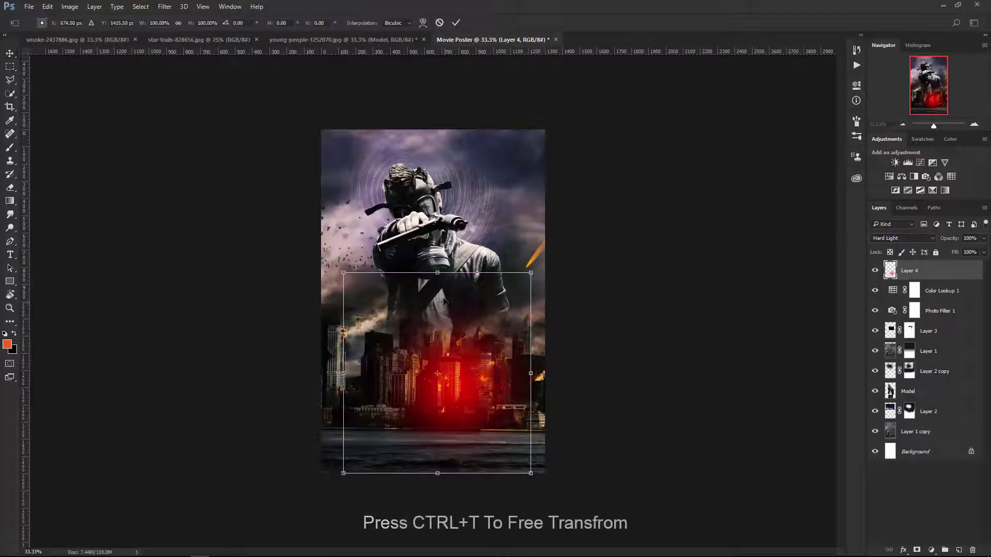
{"action": "left_click_drag", "start_coordinate": [437, 272], "coordinate": [437, 326]}
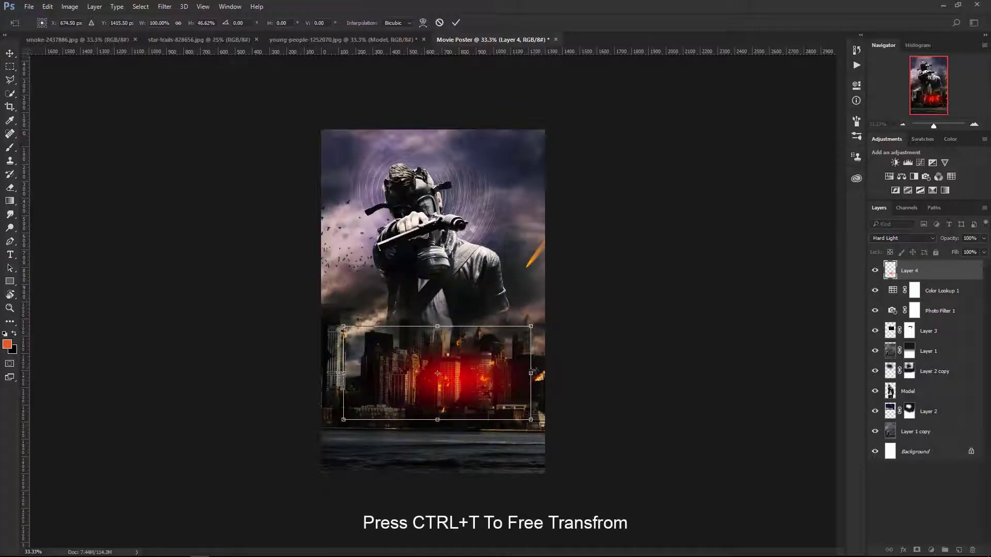
{"action": "mouse_move", "coordinate": [531, 373]}
{"action": "left_mouse_down"}
{"action": "mouse_move", "coordinate": [626, 369]}
{"action": "mouse_move", "coordinate": [547, 375]}
{"action": "left_mouse_up"}
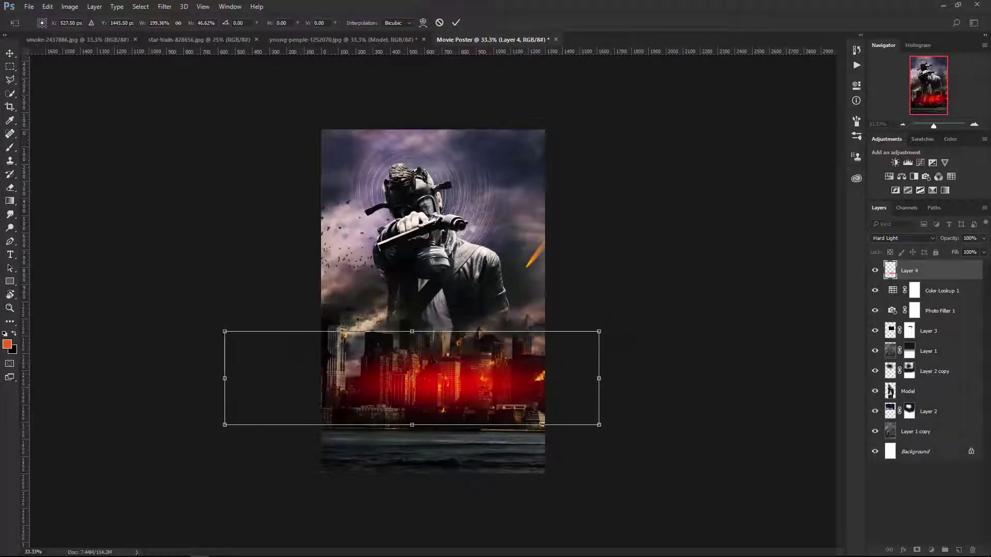
{"action": "left_click_drag", "start_coordinate": [411, 331], "coordinate": [411, 302]}
{"action": "left_click_drag", "start_coordinate": [464, 379], "coordinate": [455, 379]}
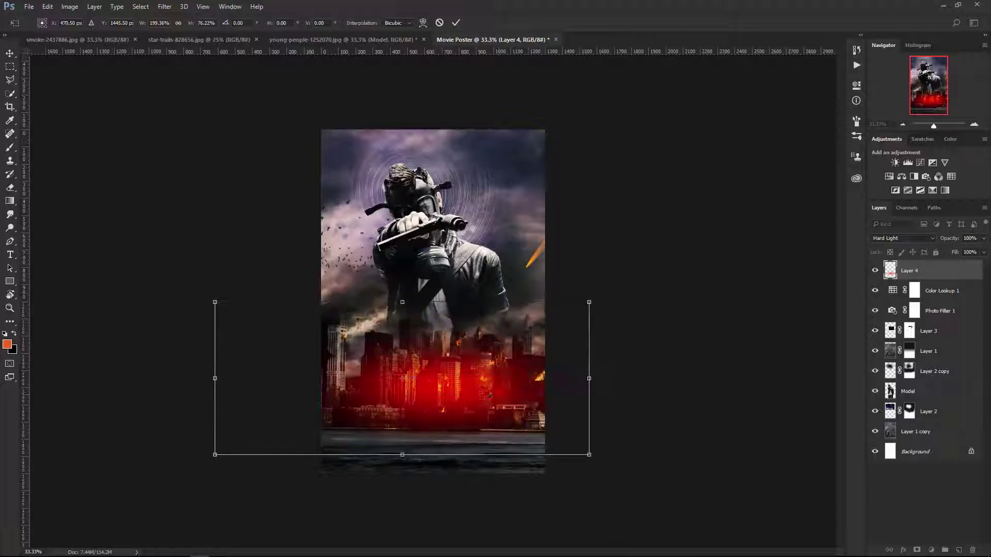
{"action": "left_click", "coordinate": [455, 23]}
{"action": "left_click_drag", "start_coordinate": [963, 242], "coordinate": [944, 243]}
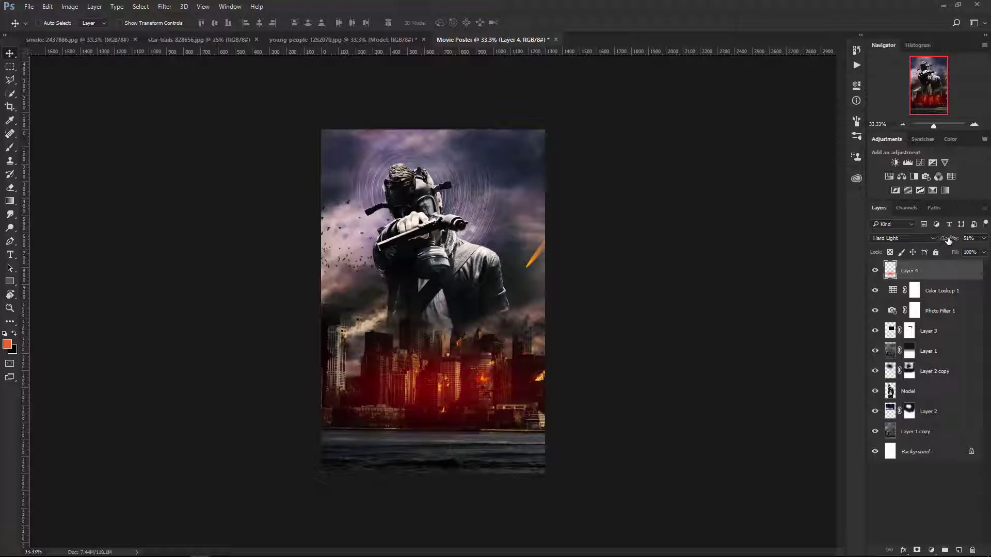
Stretch the glow taller above and below and fade its opacity further.
{"action": "key", "text": "ctrl+t"}
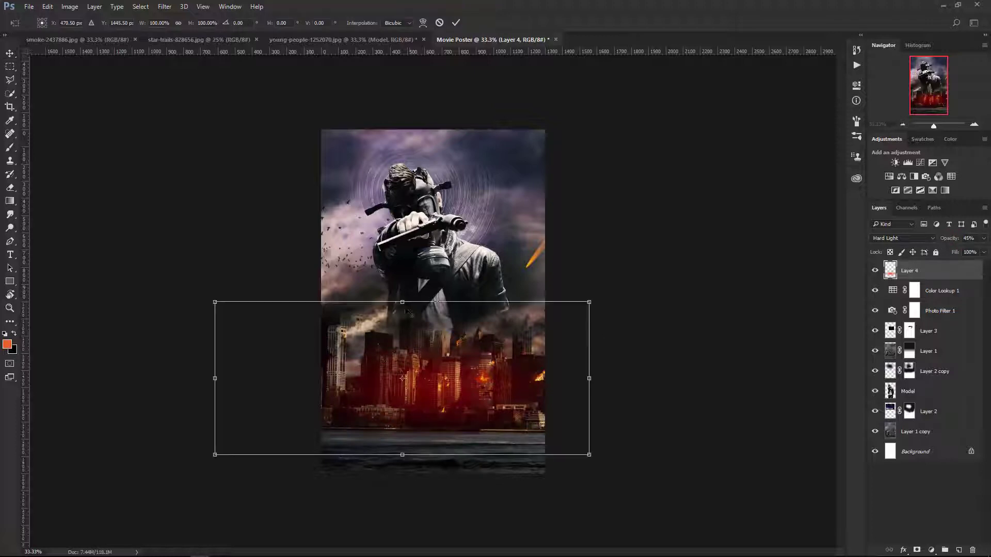
{"action": "left_click_drag", "start_coordinate": [402, 302], "coordinate": [402, 264]}
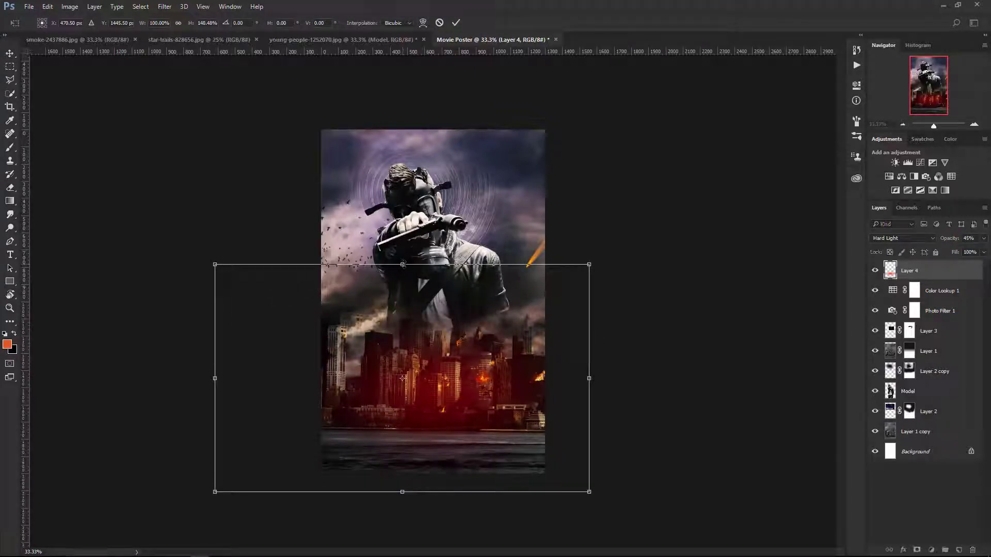
{"action": "left_click", "coordinate": [456, 23]}
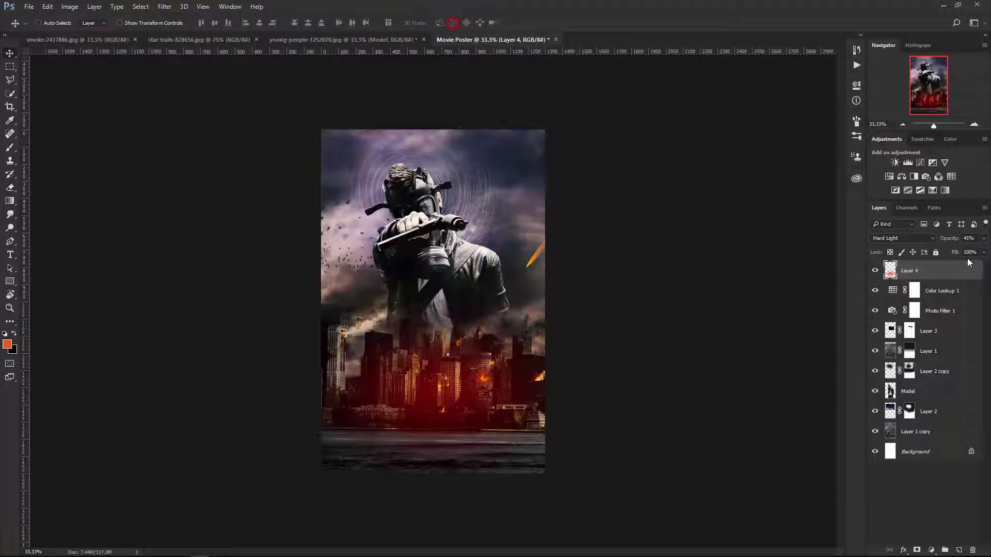
{"action": "left_click_drag", "start_coordinate": [950, 241], "coordinate": [954, 240]}
{"action": "left_click", "coordinate": [952, 239]}
Lower the brush opacity to 34%, undoing a trial stroke along the left edge.
{"action": "key", "text": "b"}
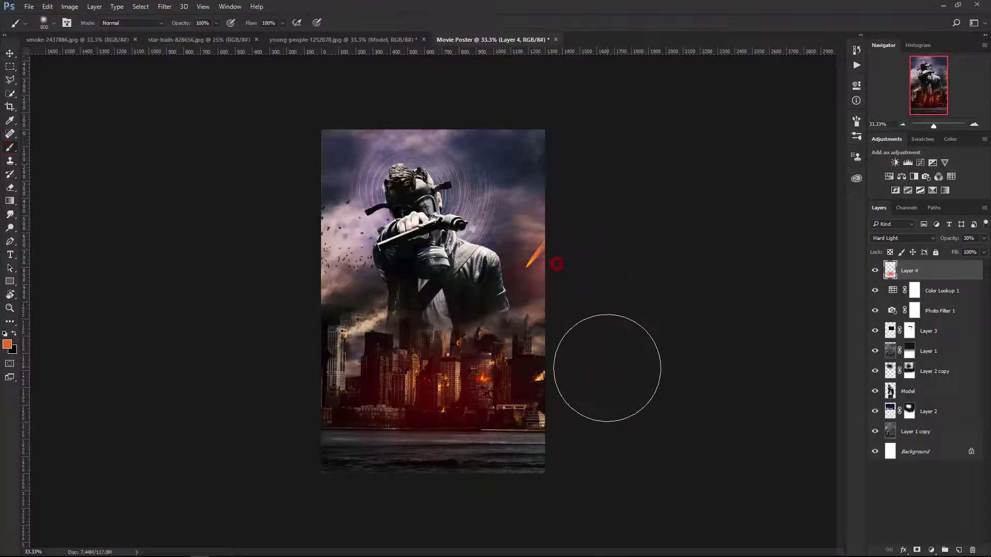
{"action": "left_click_drag", "start_coordinate": [572, 354], "coordinate": [274, 436]}
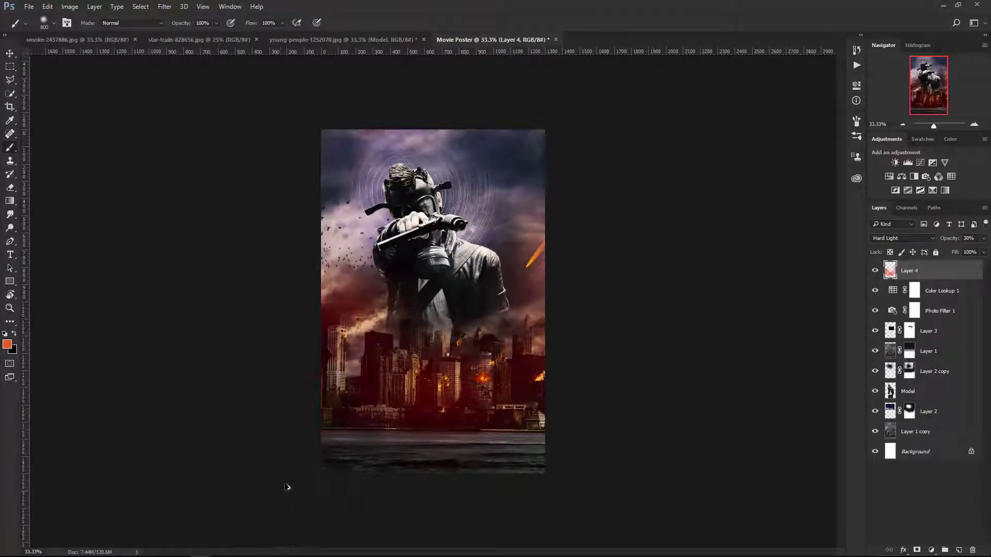
{"action": "key", "text": "ctrl+z"}
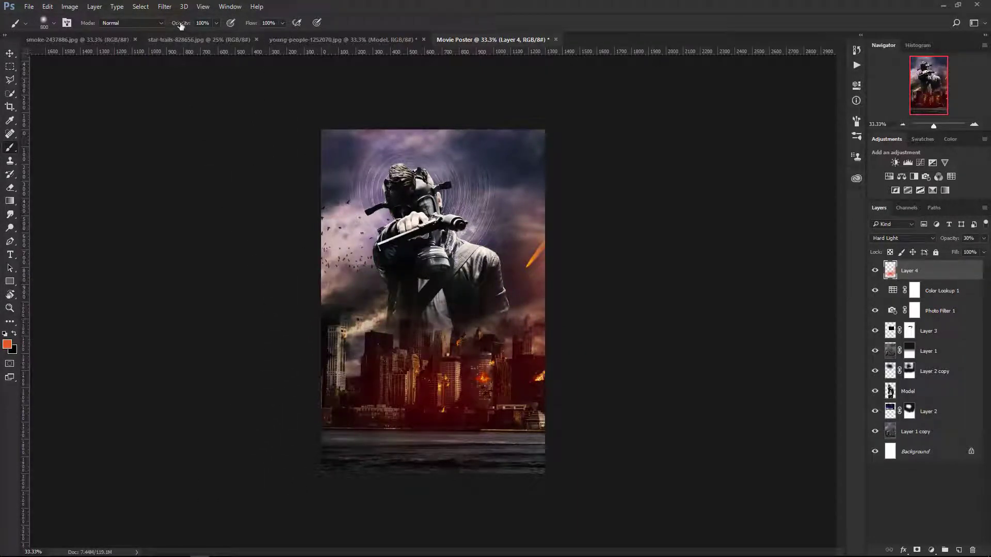
{"action": "left_click_drag", "start_coordinate": [181, 26], "coordinate": [163, 26]}
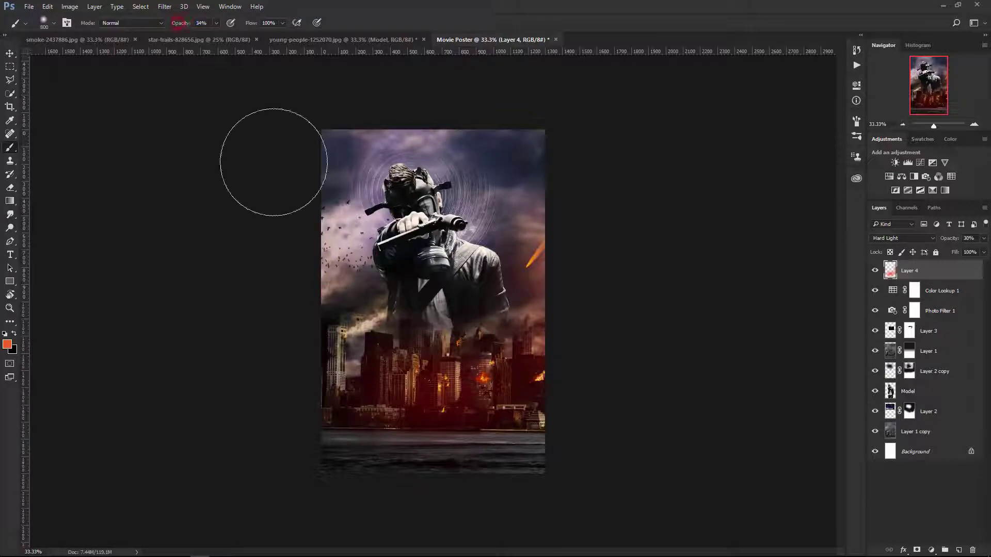
{"action": "mouse_move", "coordinate": [359, 325]}
{"action": "left_mouse_down"}
{"action": "mouse_move", "coordinate": [316, 412]}
{"action": "mouse_move", "coordinate": [554, 472]}
{"action": "left_mouse_up"}
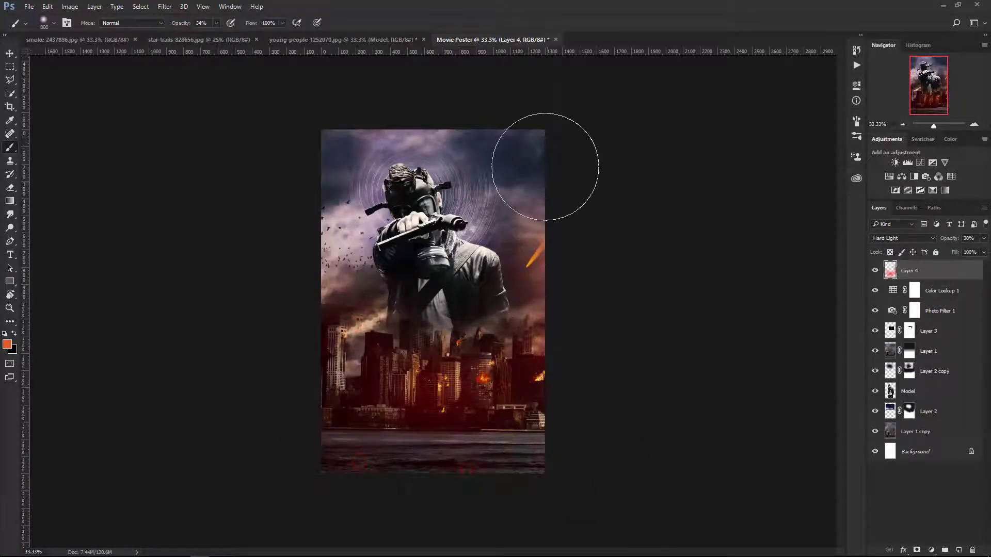
Brush faint red over the upper poster, sky and figure, then set Layer 4 to 25% opacity.
{"action": "left_click", "coordinate": [542, 162]}
{"action": "left_click", "coordinate": [310, 173]}
{"action": "left_click_drag", "start_coordinate": [328, 237], "coordinate": [426, 210]}
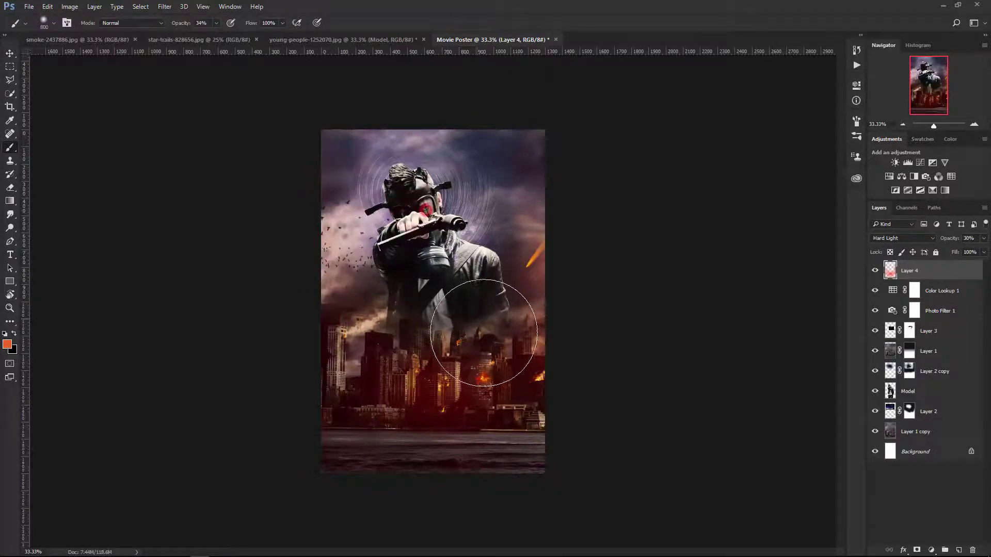
{"action": "left_click_drag", "start_coordinate": [426, 210], "coordinate": [471, 201]}
{"action": "key", "text": "space"}
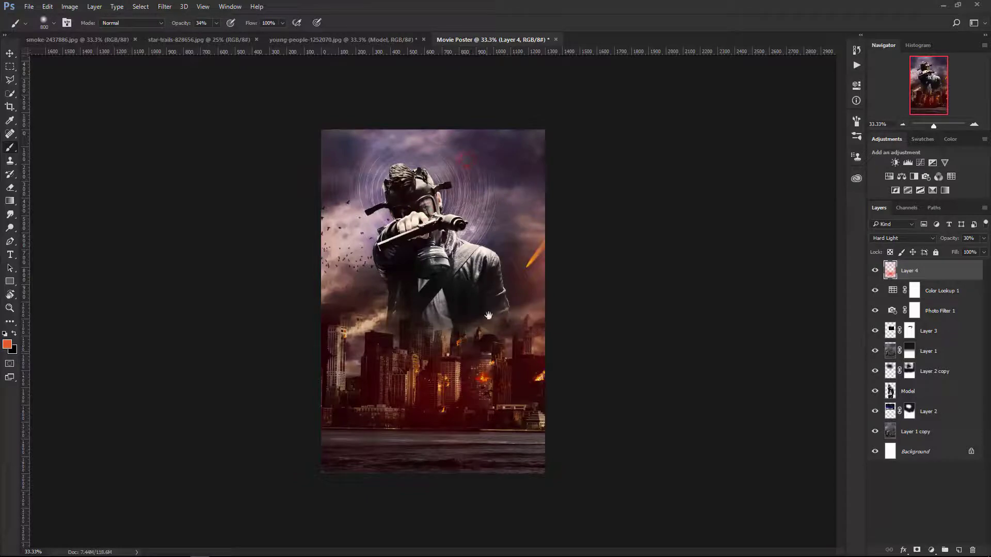
{"action": "key", "text": "ctrl+plus"}
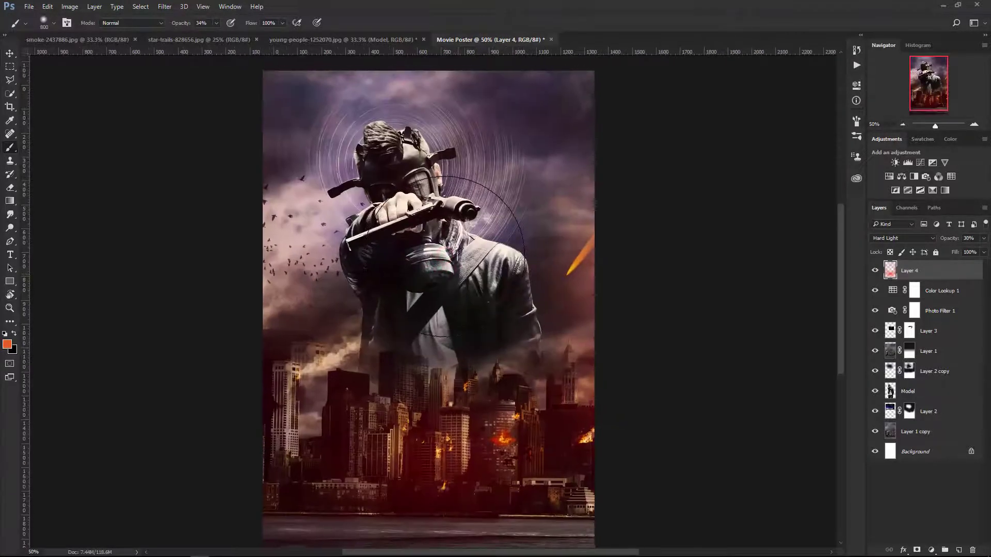
{"action": "key", "text": "ctrl+minus"}
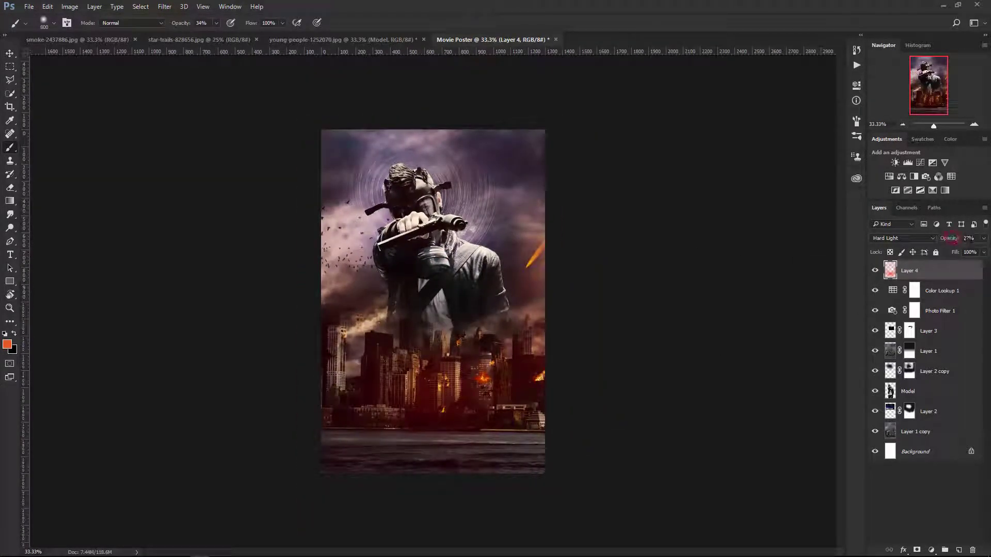
{"action": "type", "text": "25"}
{"action": "key", "text": "Return"}
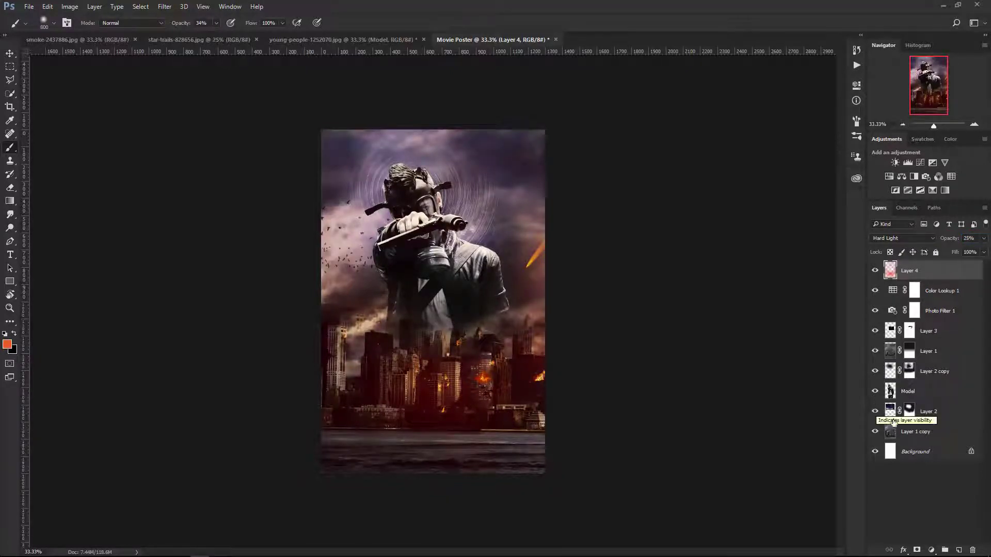
{"action": "left_click", "coordinate": [932, 550]}
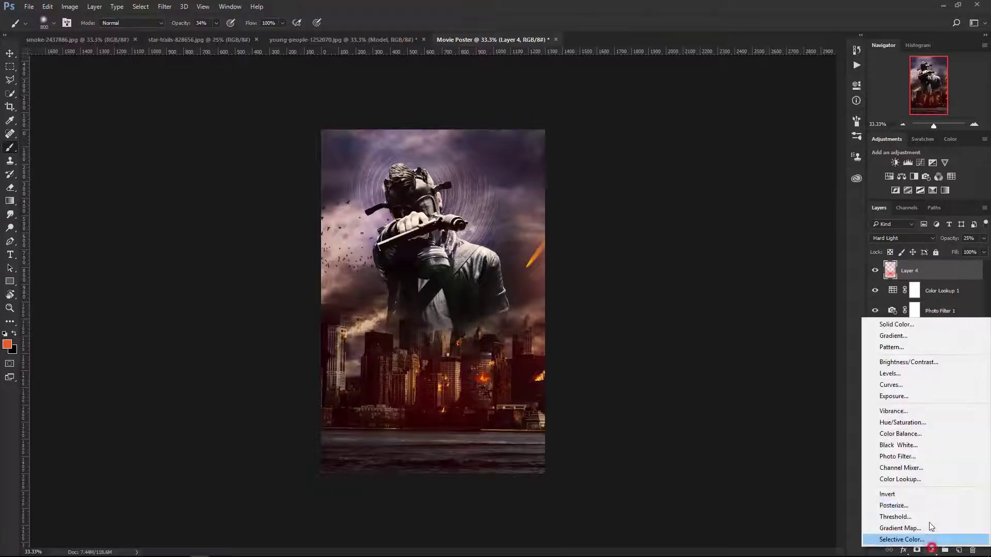
Add a Color Balance adjustment layer shifting the midtones, with Yellow/Blue at -8.
{"action": "left_click", "coordinate": [919, 437]}
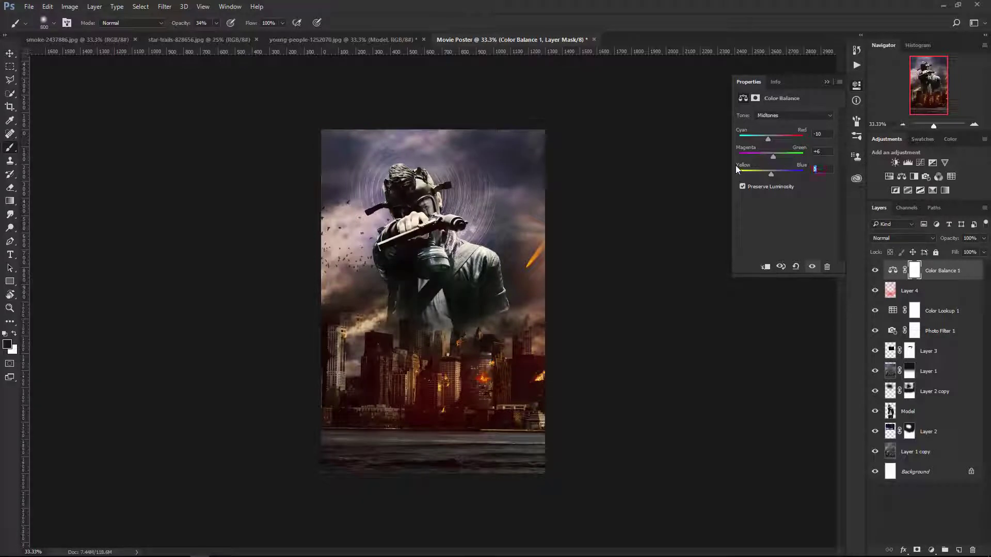
{"action": "type", "text": "-8"}
{"action": "key", "text": "Return"}
{"action": "key", "text": "Down"}
{"action": "key", "text": "Down"}
{"action": "key", "text": "Down"}
{"action": "key", "text": "shift+Down"}
{"action": "type", "text": "-8"}
{"action": "left_click", "coordinate": [825, 81]}
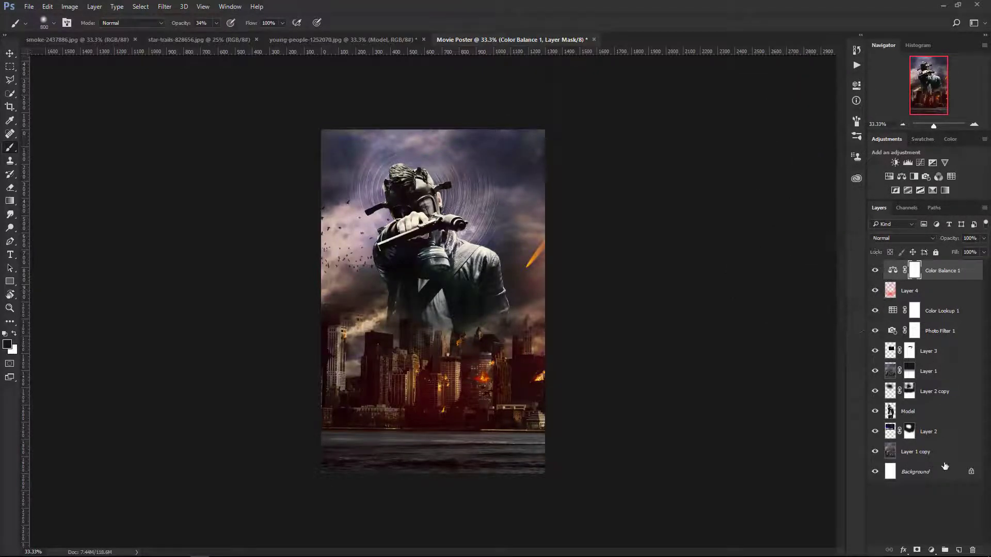
{"action": "left_click", "coordinate": [932, 550]}
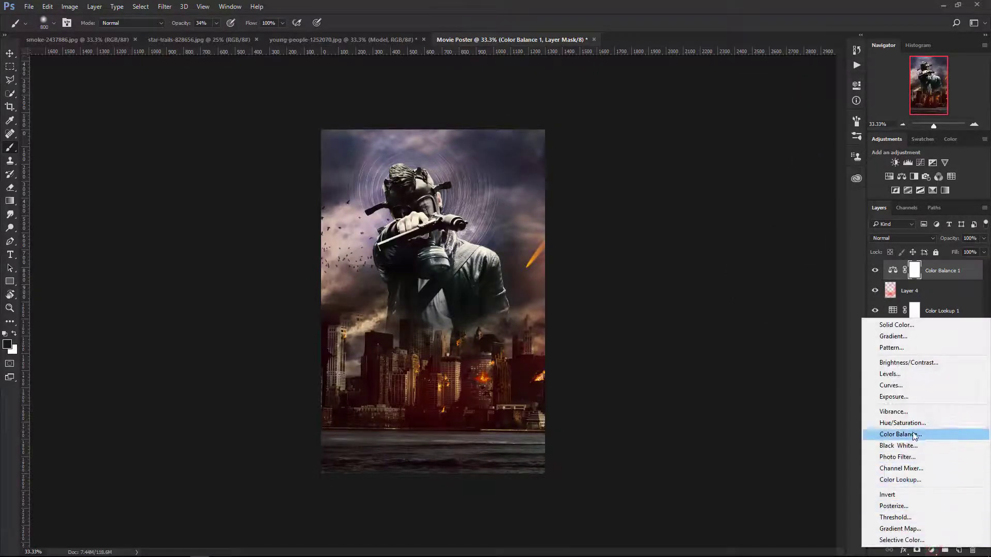
Add a Brightness/Contrast layer (brightness 12, contrast 52) with a new empty layer above.
{"action": "left_click", "coordinate": [910, 363]}
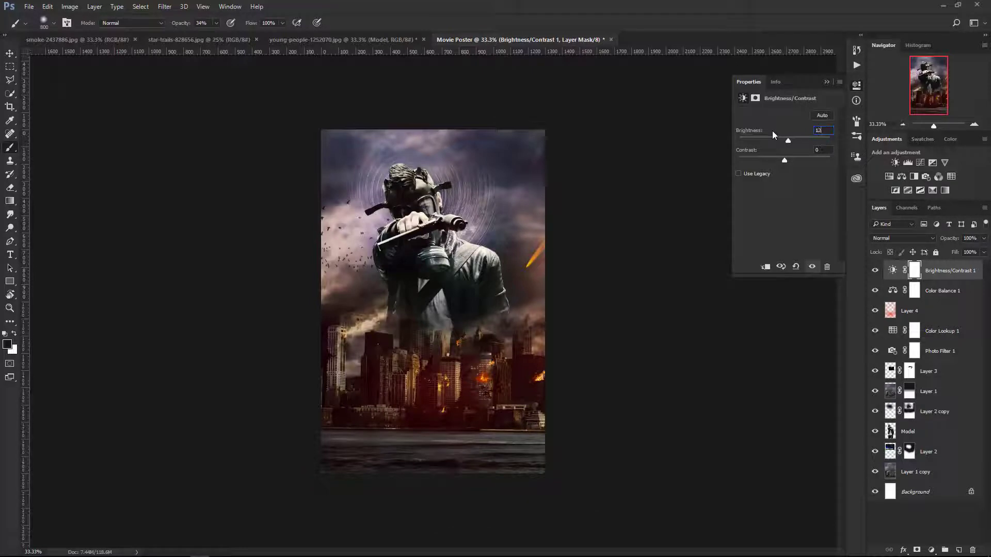
{"action": "type", "text": "12"}
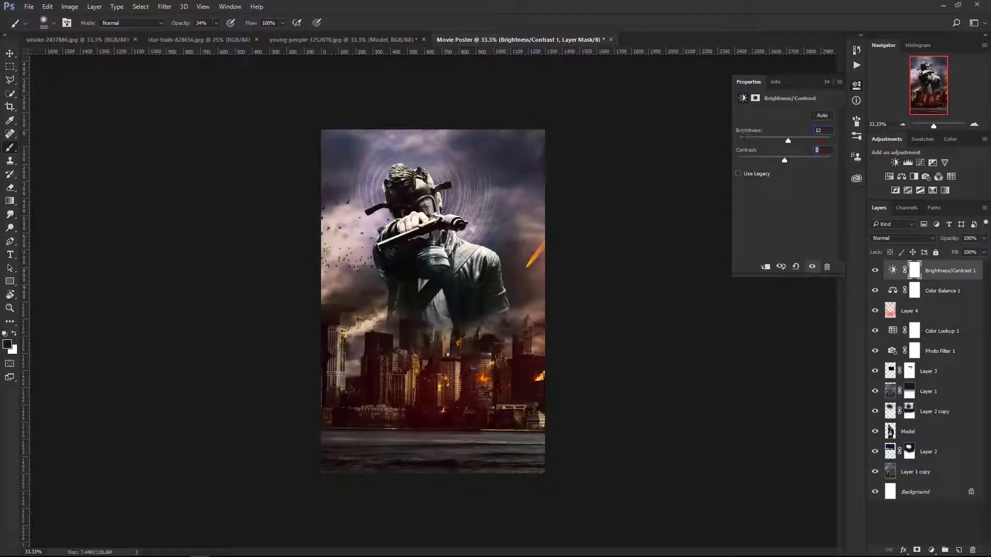
{"action": "type", "text": "52"}
{"action": "key", "text": "Return"}
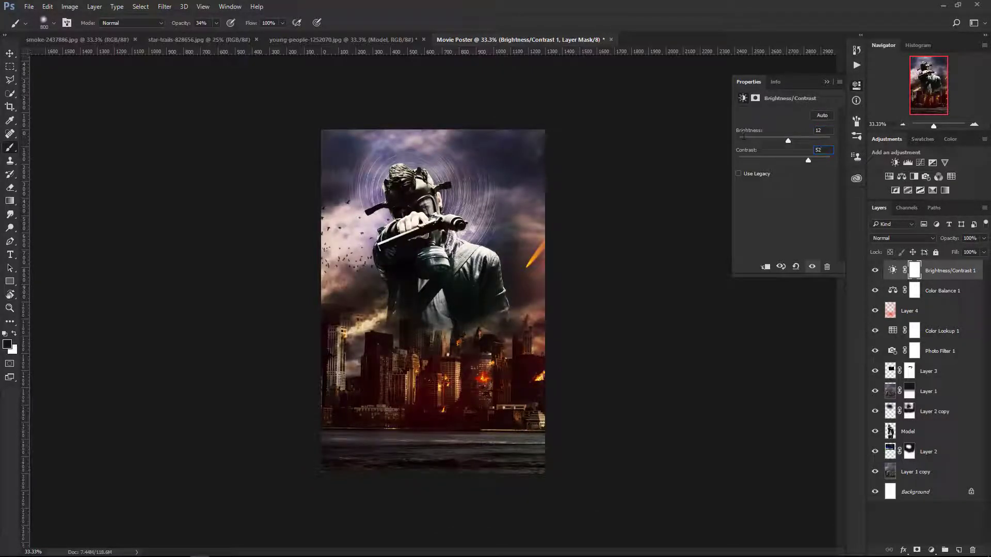
{"action": "left_click", "coordinate": [828, 83]}
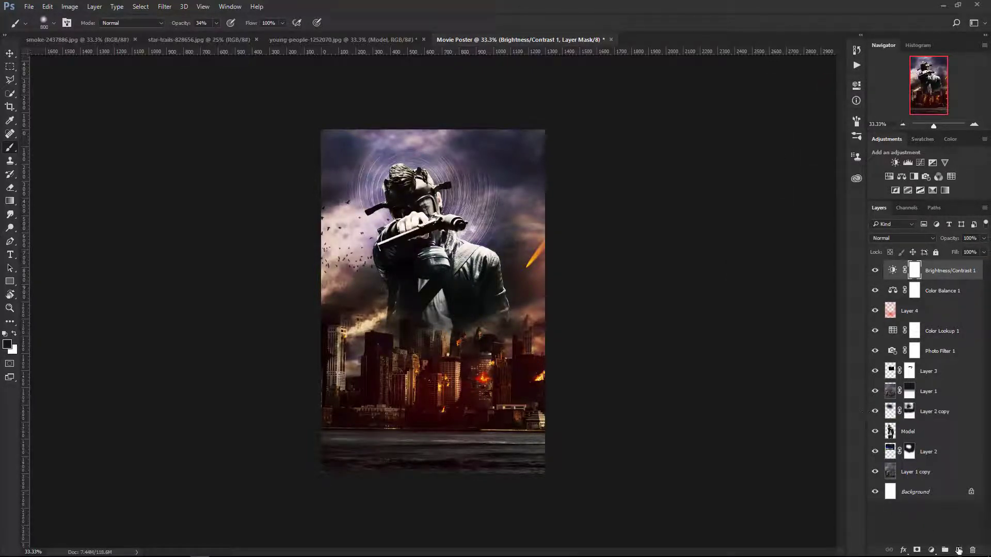
{"action": "left_click", "coordinate": [958, 551]}
Fill the new Layer 5 with grey 464646.
{"action": "left_click", "coordinate": [8, 345]}
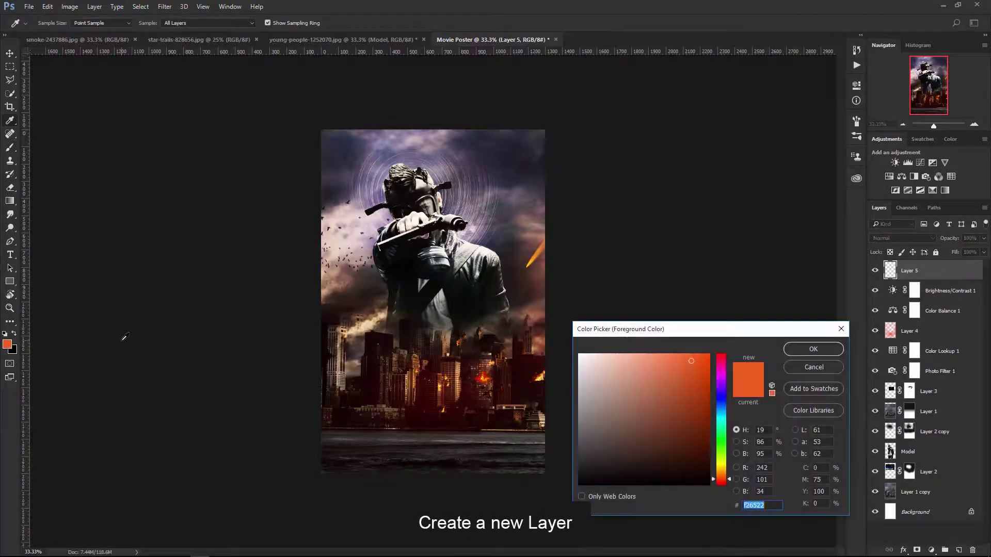
{"action": "type", "text": "464646"}
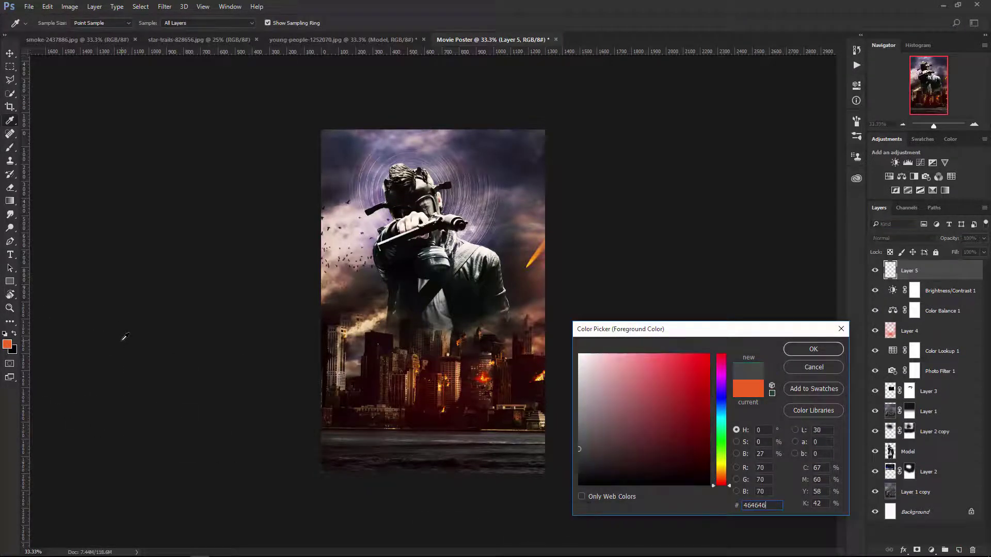
{"action": "key", "text": "Return"}
{"action": "key", "text": "b"}
{"action": "key", "text": "alt+BackSpace"}
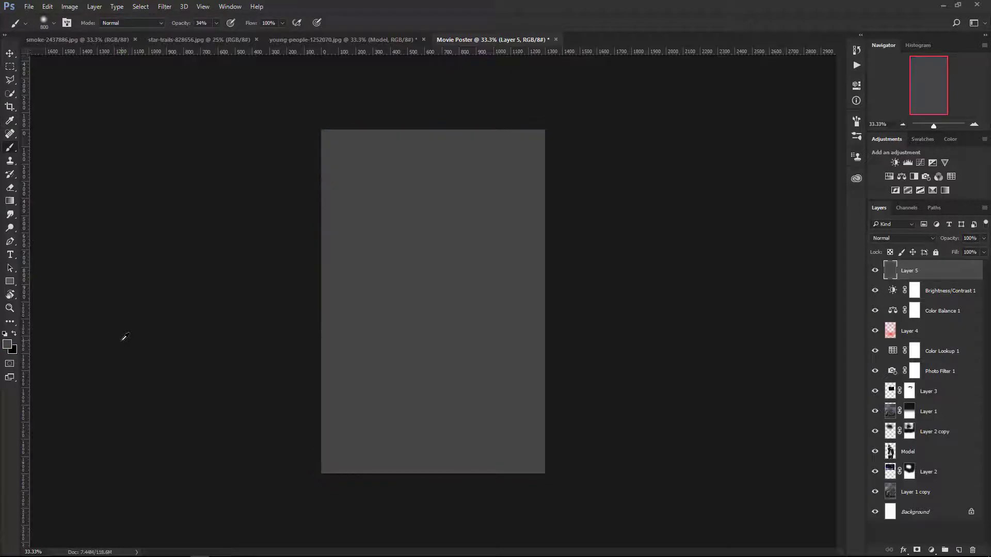
Set Layer 5 to Soft Light blending and zoom in to 100% on the poster.
{"action": "left_click", "coordinate": [881, 238]}
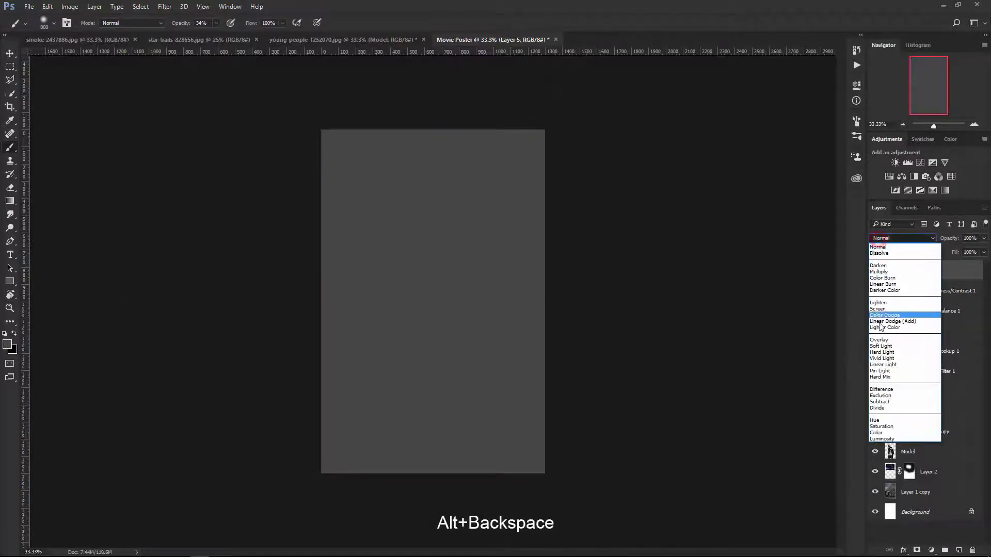
{"action": "left_click", "coordinate": [882, 339]}
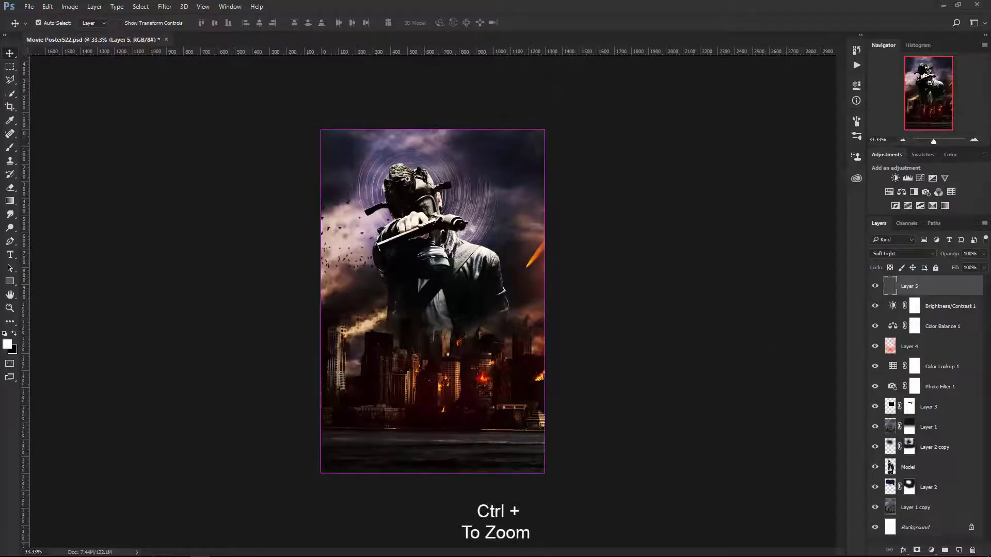
{"action": "key", "text": "ctrl+plus"}
{"action": "key", "text": "ctrl+plus"}
{"action": "key", "text": "ctrl+plus"}
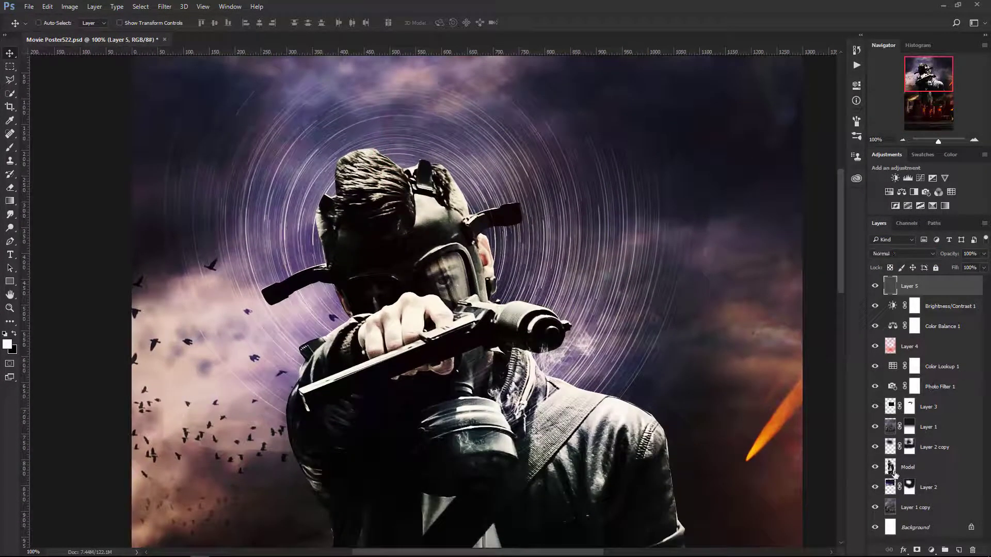
{"action": "left_click", "coordinate": [890, 470]}
Smudge the model's hair and head edges into the star-trail sky.
{"action": "left_click", "coordinate": [10, 214]}
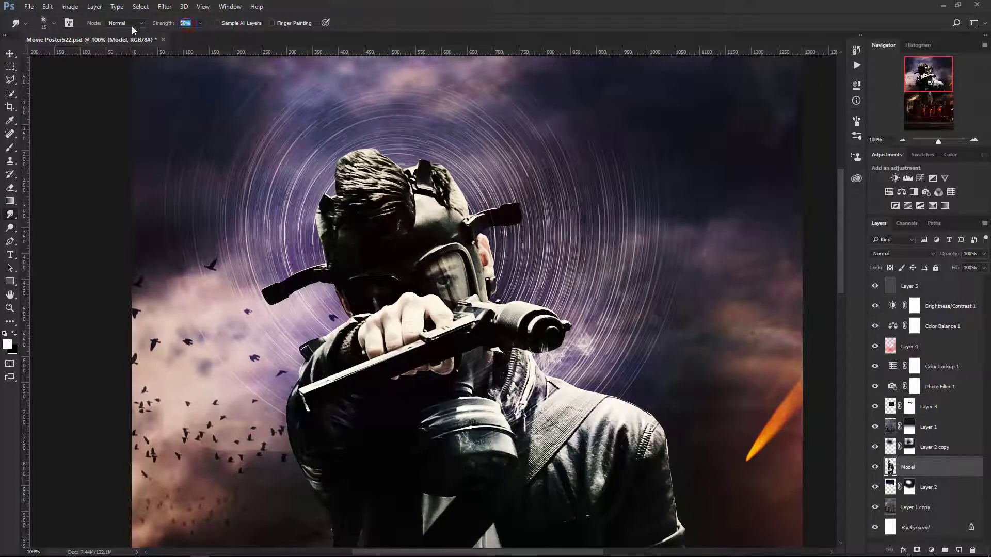
{"action": "scroll", "coordinate": [325, 168], "scroll_direction": "up", "scroll_amount": 1}
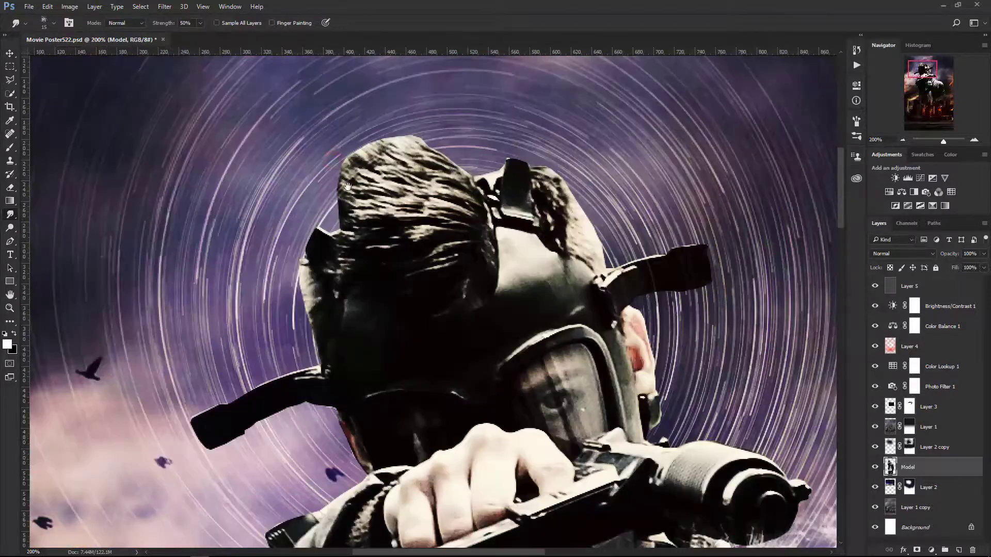
{"action": "scroll", "coordinate": [356, 209], "scroll_direction": "up", "scroll_amount": 1}
{"action": "left_click_drag", "start_coordinate": [364, 248], "coordinate": [364, 273]}
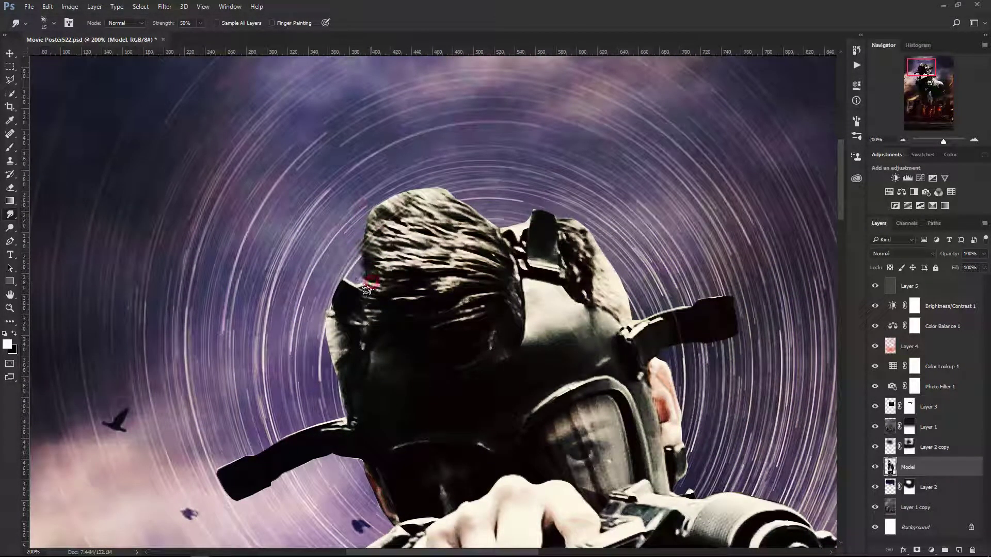
{"action": "left_click_drag", "start_coordinate": [365, 276], "coordinate": [357, 285]}
{"action": "mouse_move", "coordinate": [378, 231]}
{"action": "left_mouse_down"}
{"action": "mouse_move", "coordinate": [375, 210]}
{"action": "mouse_move", "coordinate": [394, 191]}
{"action": "mouse_move", "coordinate": [438, 183]}
{"action": "mouse_move", "coordinate": [457, 200]}
{"action": "mouse_move", "coordinate": [465, 192]}
{"action": "mouse_move", "coordinate": [451, 181]}
{"action": "mouse_move", "coordinate": [473, 213]}
{"action": "mouse_move", "coordinate": [507, 225]}
{"action": "mouse_move", "coordinate": [580, 223]}
{"action": "mouse_move", "coordinate": [580, 238]}
{"action": "mouse_move", "coordinate": [619, 263]}
{"action": "mouse_move", "coordinate": [607, 269]}
{"action": "mouse_move", "coordinate": [622, 289]}
{"action": "left_mouse_up"}
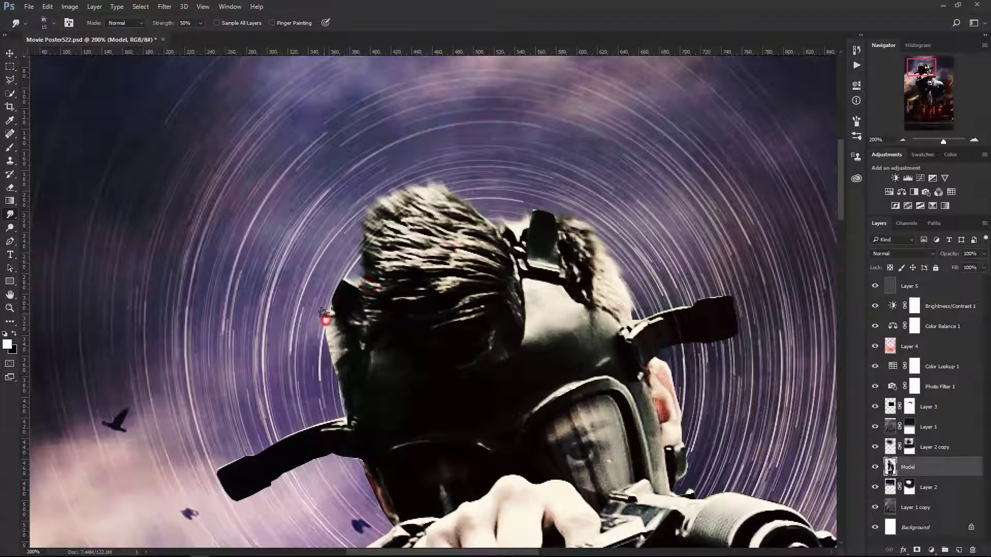
{"action": "mouse_move", "coordinate": [331, 316]}
{"action": "left_mouse_down"}
{"action": "mouse_move", "coordinate": [323, 323]}
{"action": "mouse_move", "coordinate": [349, 337]}
{"action": "mouse_move", "coordinate": [331, 380]}
{"action": "left_mouse_up"}
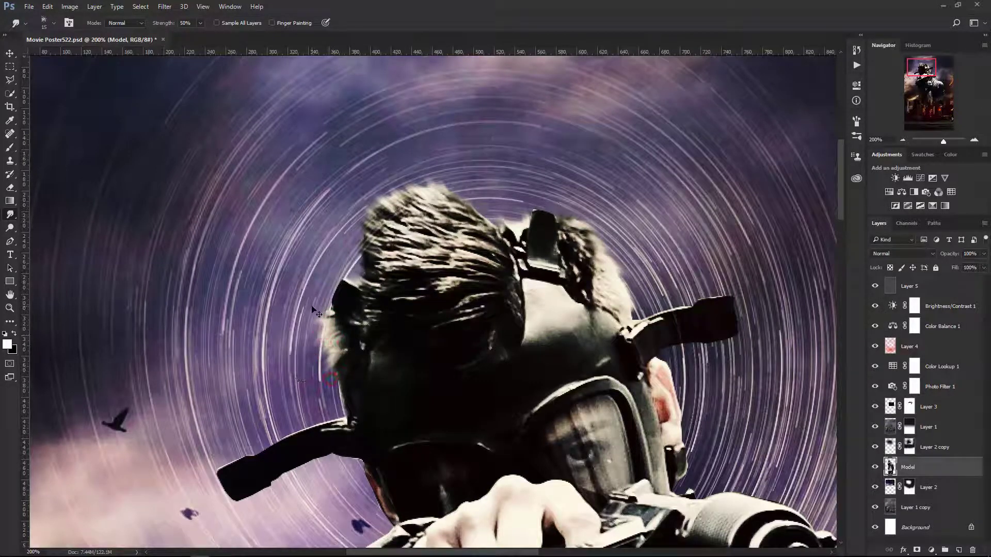
Zoom out to 66.7% to see the whole figure, with the Move tool's auto-select off.
{"action": "key", "text": "ctrl+minus"}
{"action": "left_click_drag", "start_coordinate": [518, 420], "coordinate": [413, 336]}
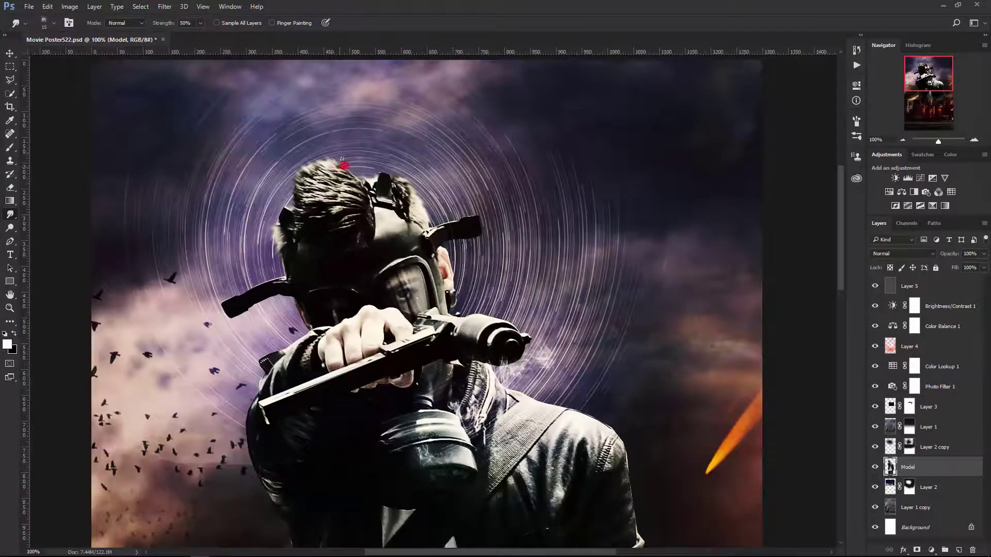
{"action": "key", "text": "ctrl+minus"}
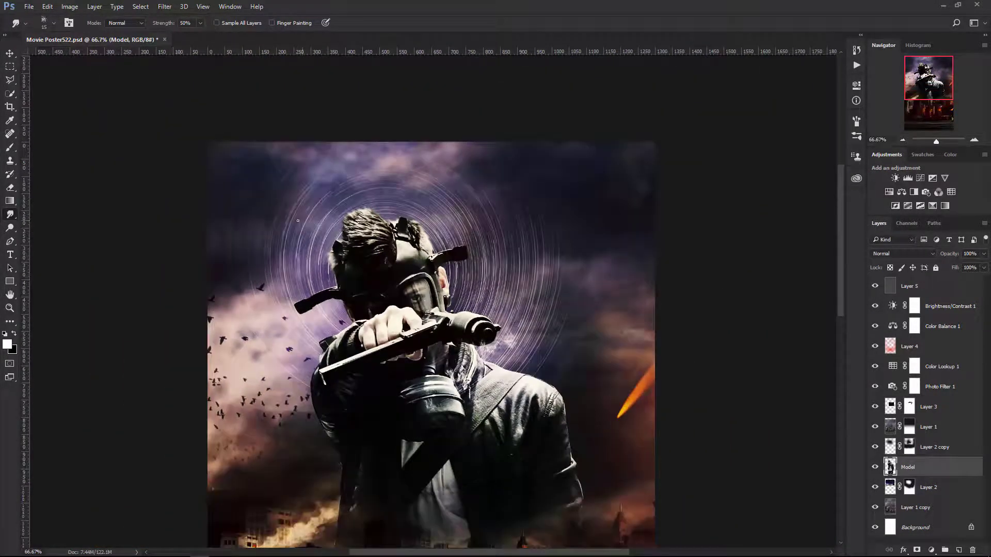
{"action": "left_click", "coordinate": [10, 54]}
{"action": "key", "text": "ctrl"}
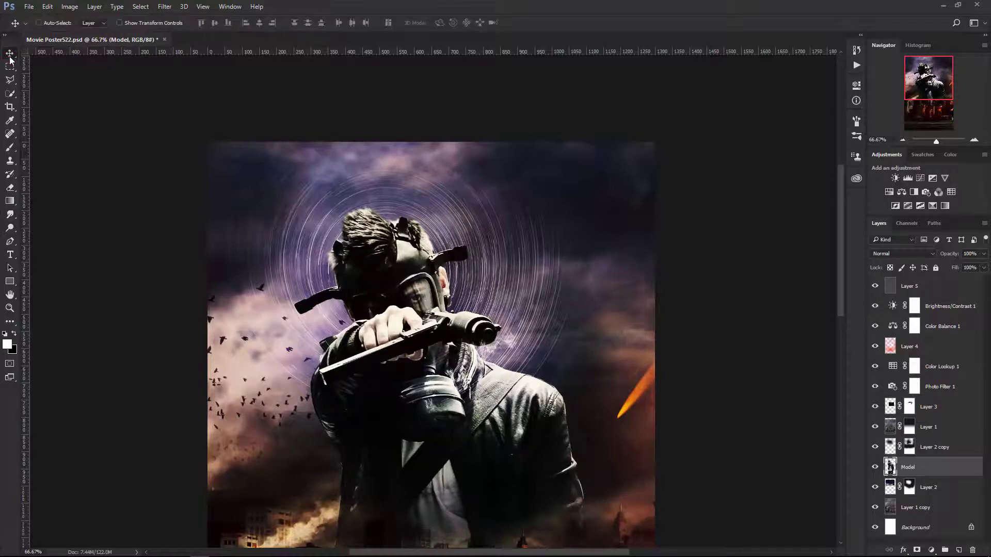
{"action": "scroll", "coordinate": [90, 129], "scroll_direction": "down", "scroll_amount": 2}
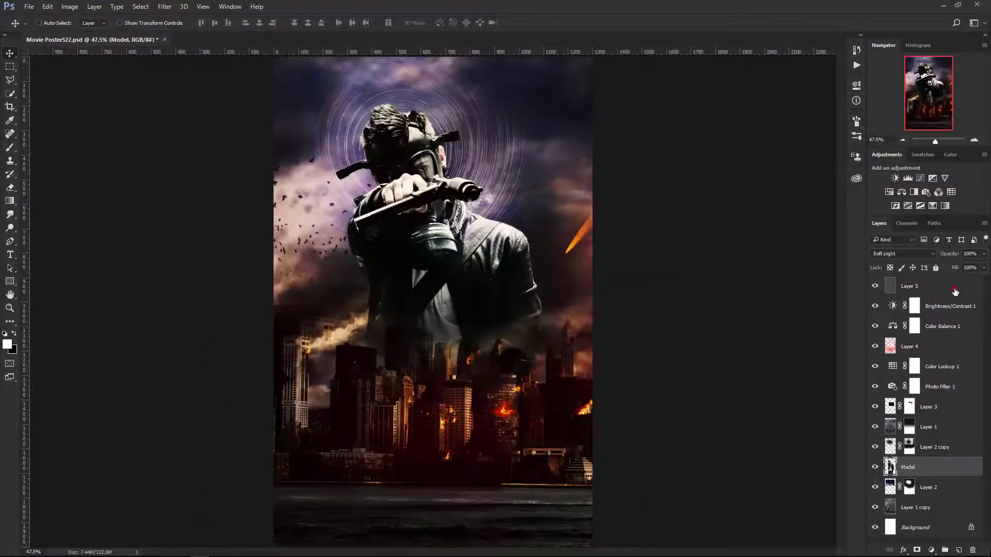
Paint a soft white spot over the city on a new Layer 6 above Layer 5.
{"action": "left_click", "coordinate": [955, 292]}
{"action": "left_click", "coordinate": [958, 551]}
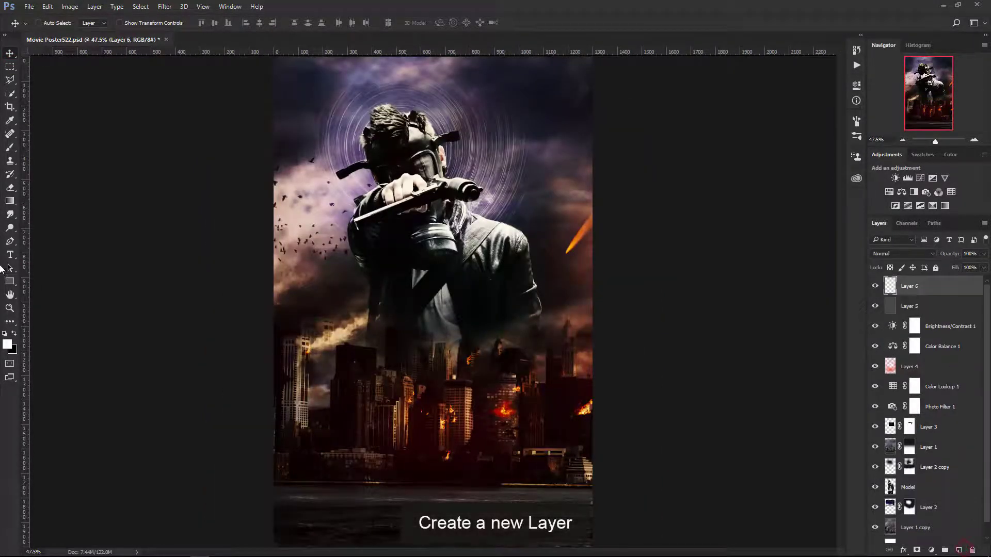
{"action": "left_click", "coordinate": [10, 148]}
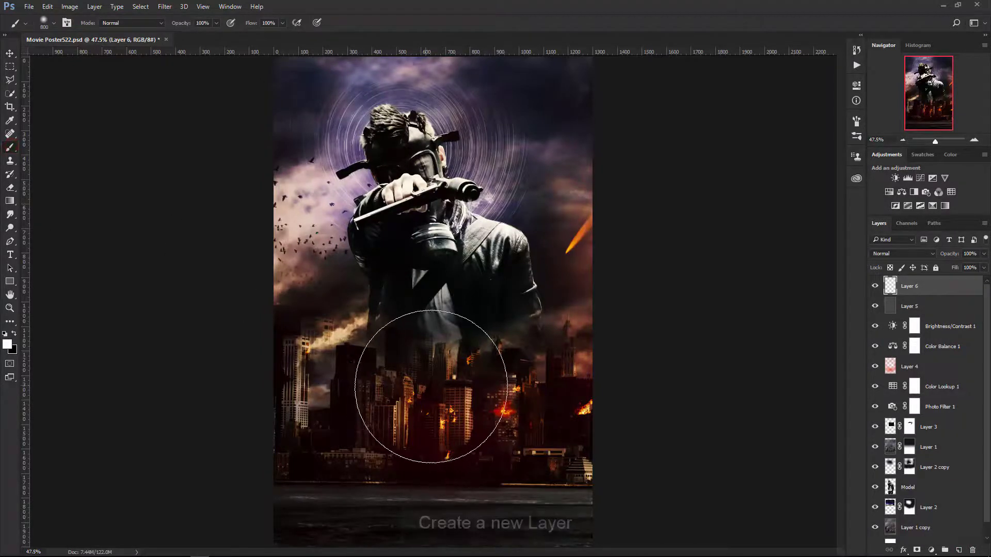
{"action": "left_click", "coordinate": [435, 387]}
Blend Layer 6 as Overlay and view the poster with panels hidden.
{"action": "left_click", "coordinate": [903, 254]}
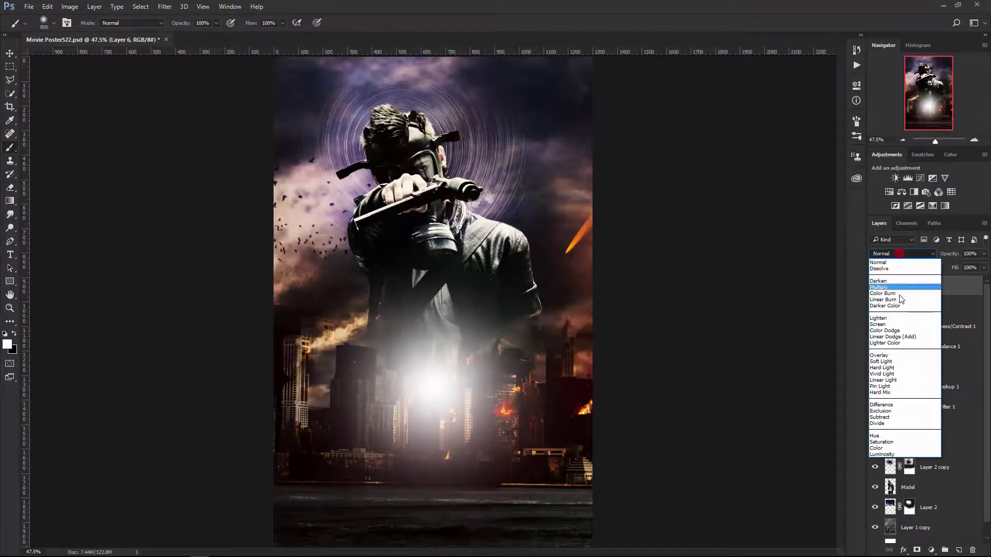
{"action": "left_click", "coordinate": [902, 360]}
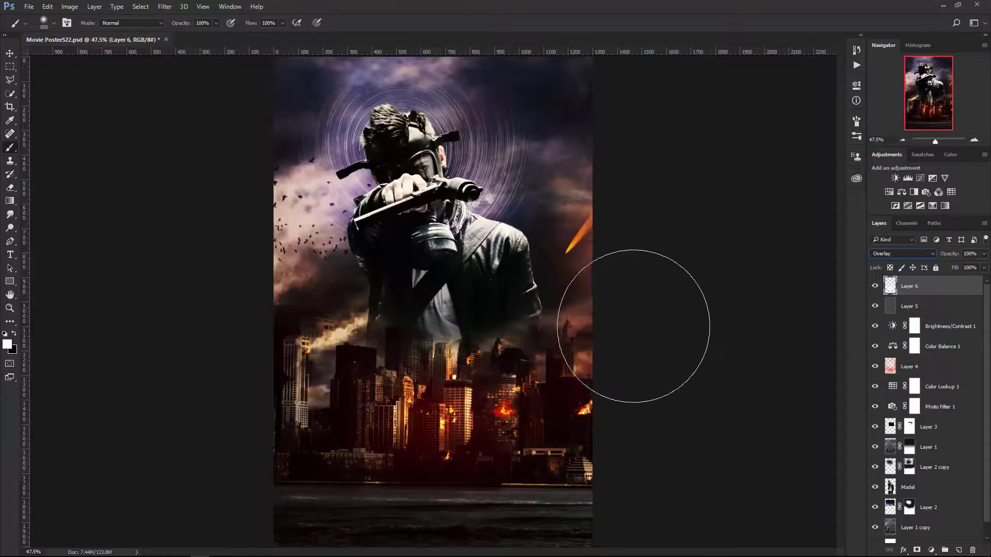
{"action": "left_click", "coordinate": [14, 52]}
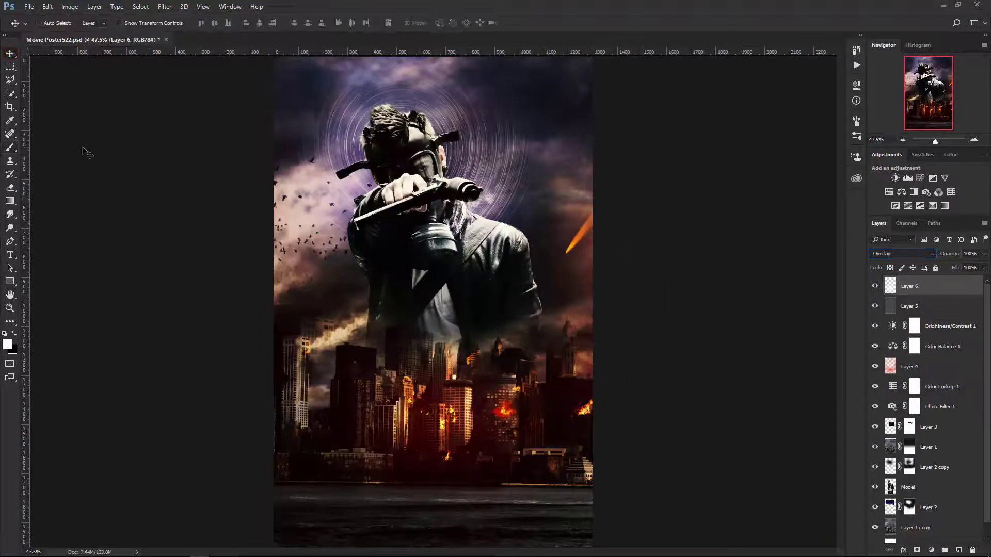
{"action": "key", "text": "Tab"}
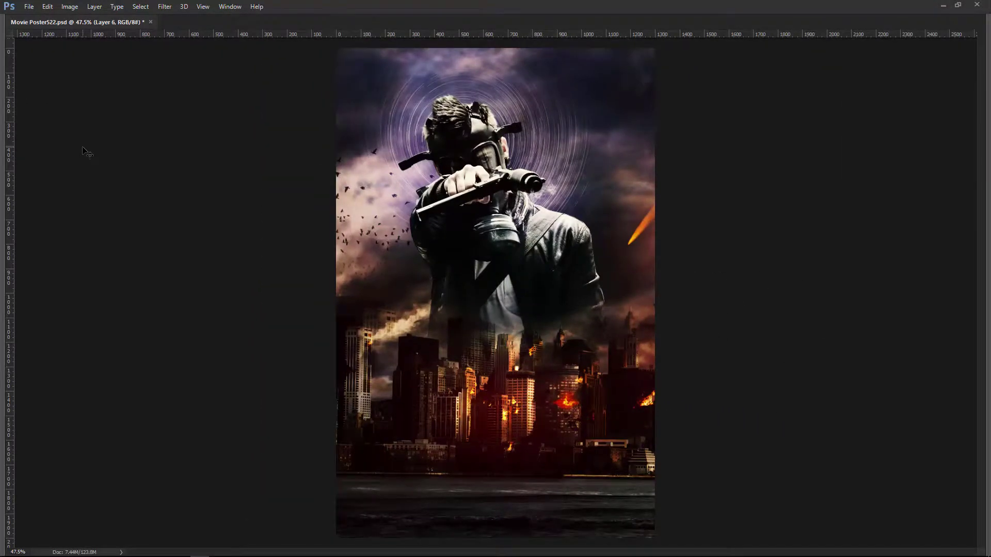